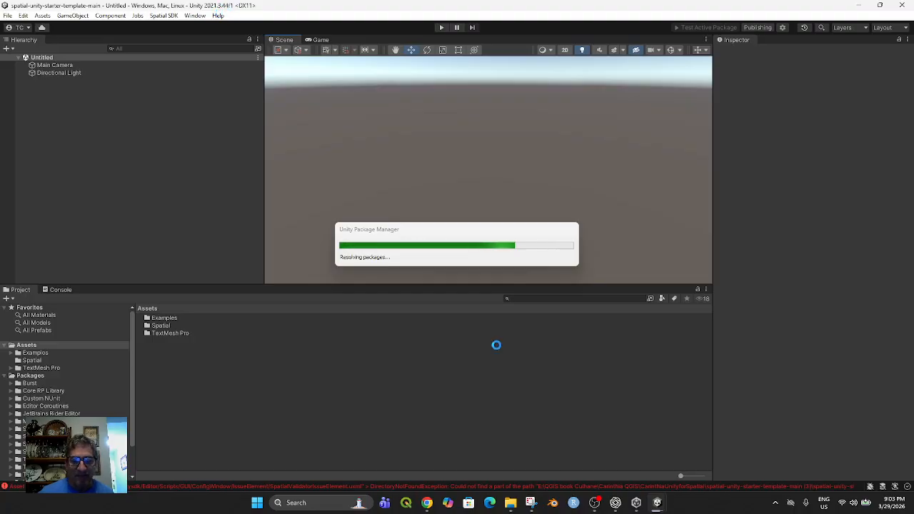
# - Review the Install Unity version and module requirements on the Spatial toolkit installation page in Chrome, and return to Unity
pyautogui.click(428, 504)
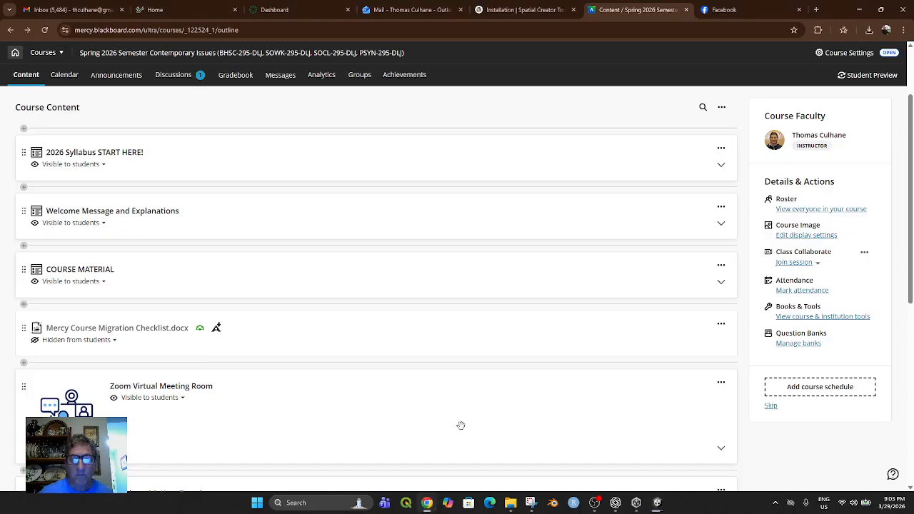
pyautogui.click(526, 10)
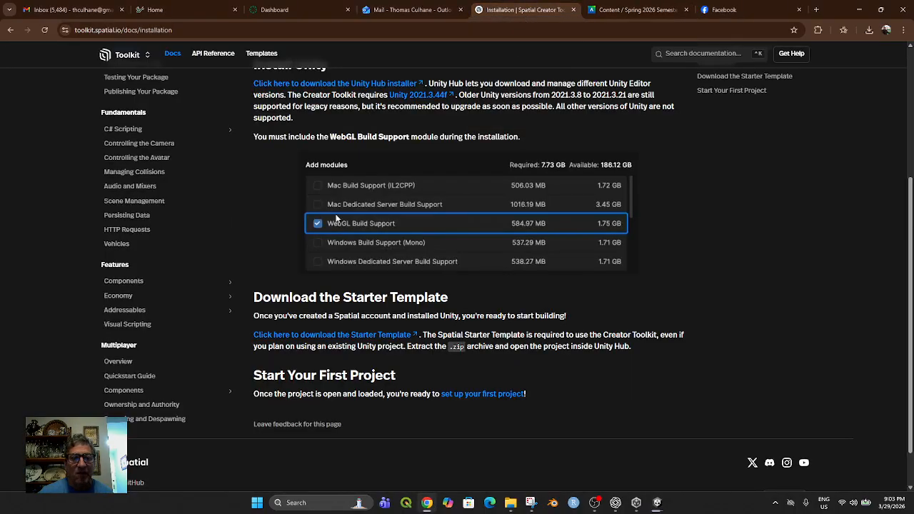
pyautogui.scroll(2, 347, 92)
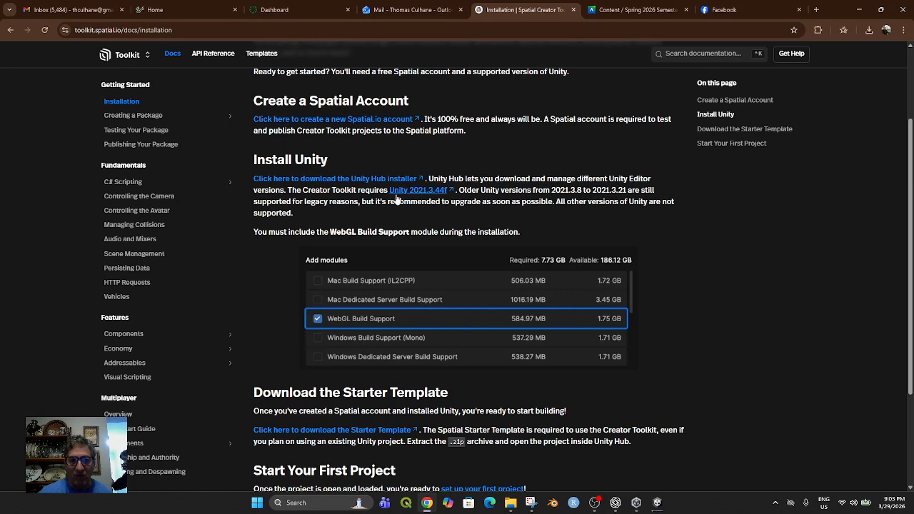
pyautogui.scroll(-2, 440, 226)
pyautogui.scroll(2, 441, 227)
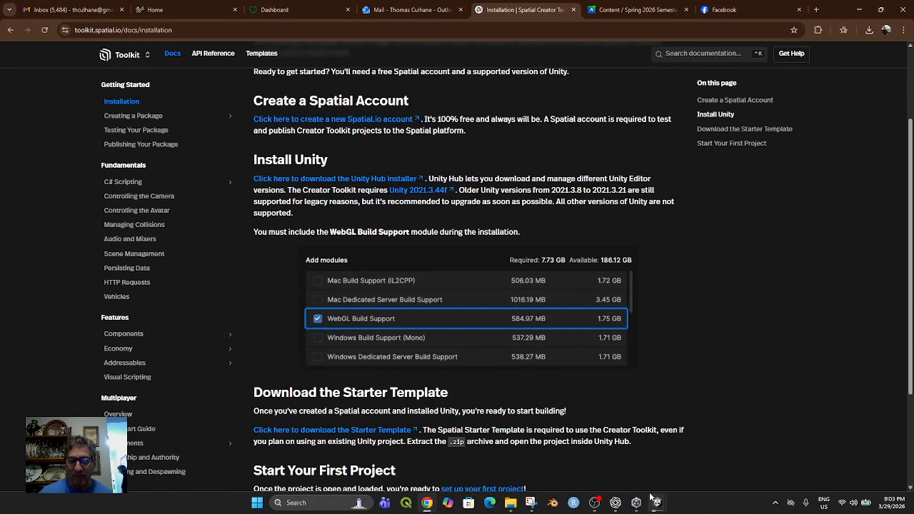
pyautogui.moveTo(654, 500)
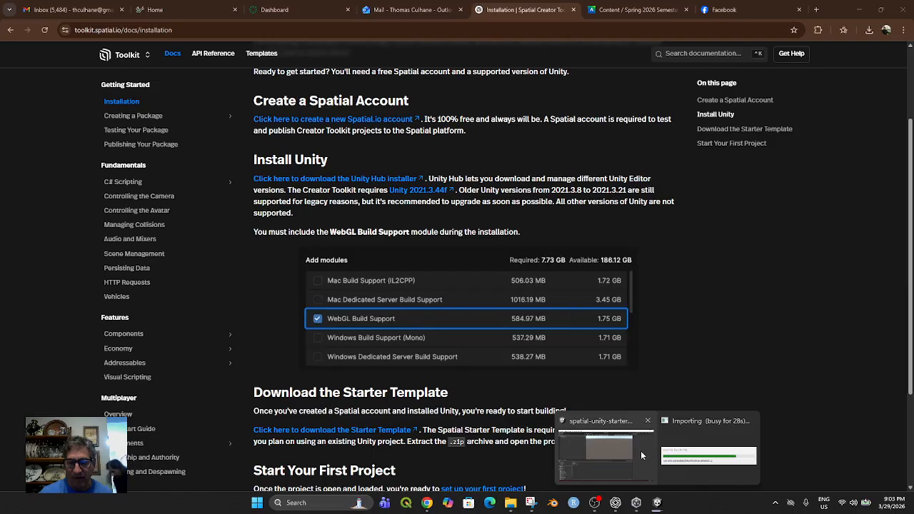
pyautogui.click(689, 474)
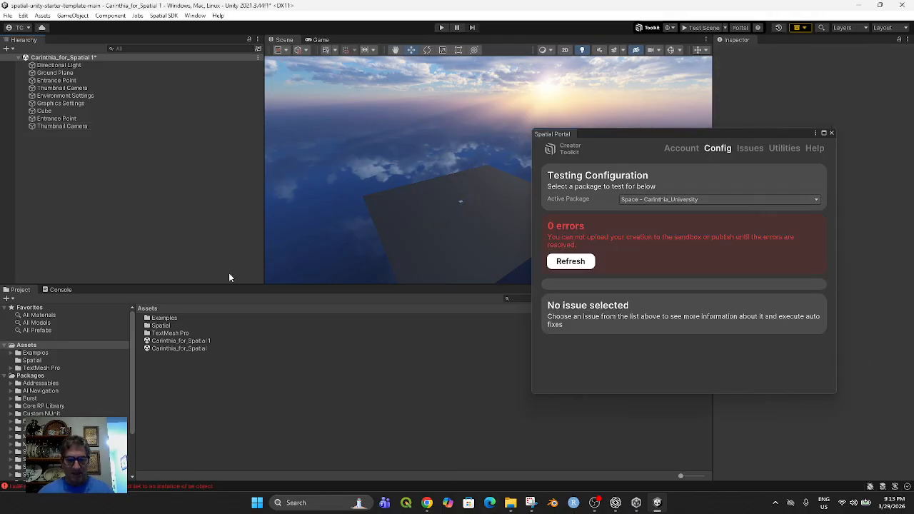
# - Delete the duplicate Entrance Point and Thumbnail Camera listed below the Cube in the Carinthia_for_Spatial 1 scene
pyautogui.click(51, 118)
pyautogui.rightClick(60, 119)
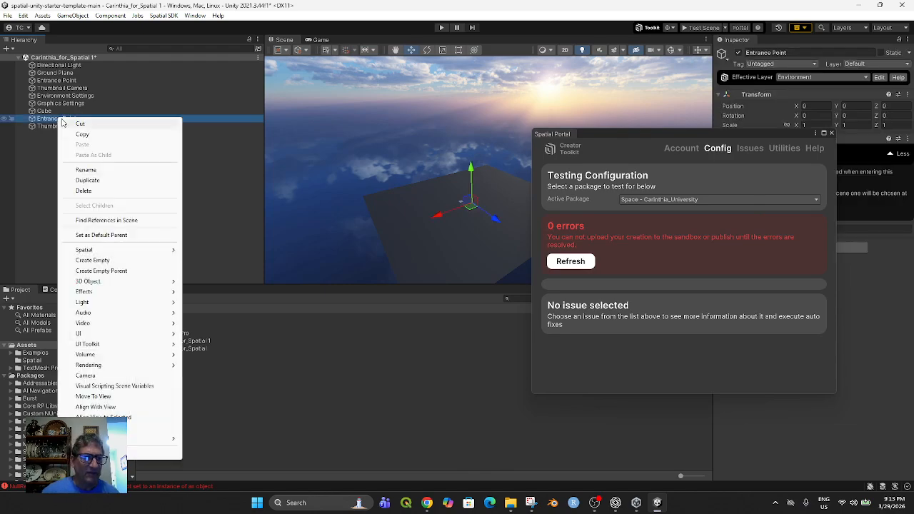
pyautogui.click(84, 190)
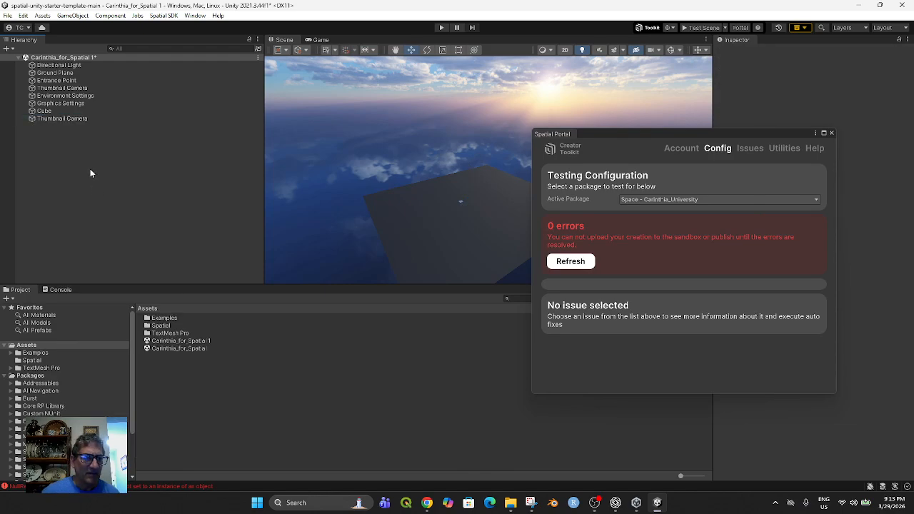
pyautogui.click(72, 118)
pyautogui.rightClick(73, 120)
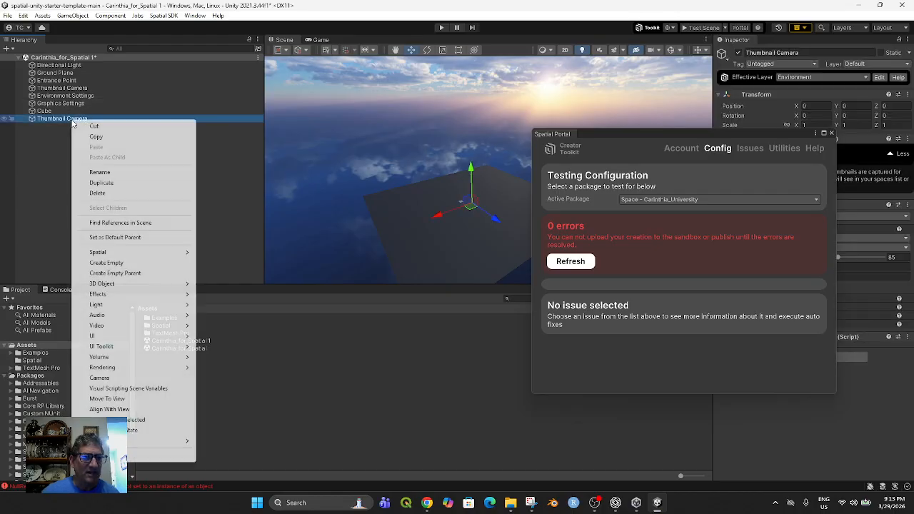
pyautogui.click(99, 193)
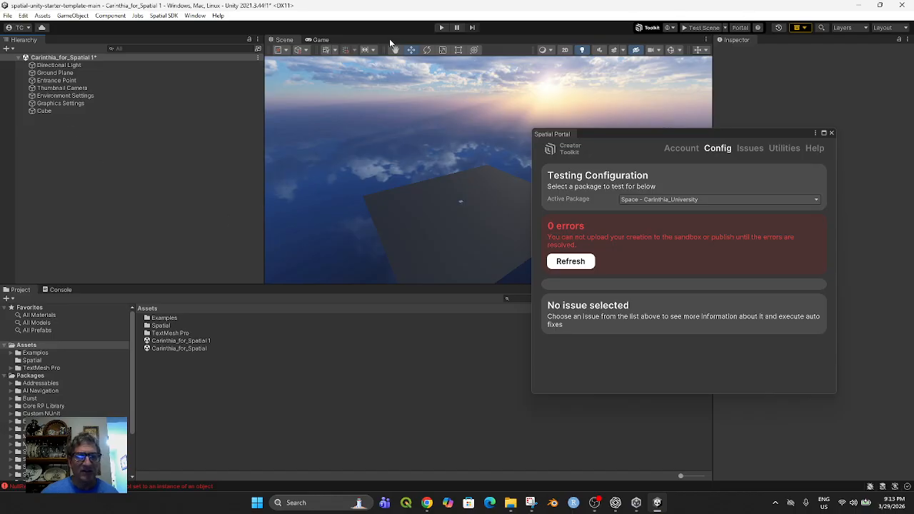
# - Refresh the issue check for the Carinthia_University space package, close the Spatial Portal window, and test the scene in the sandbox
pyautogui.click(578, 263)
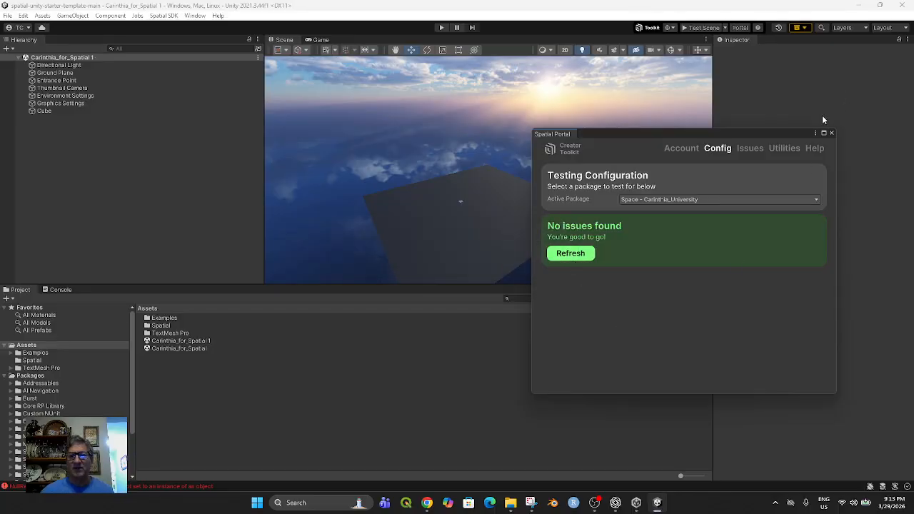
pyautogui.click(832, 134)
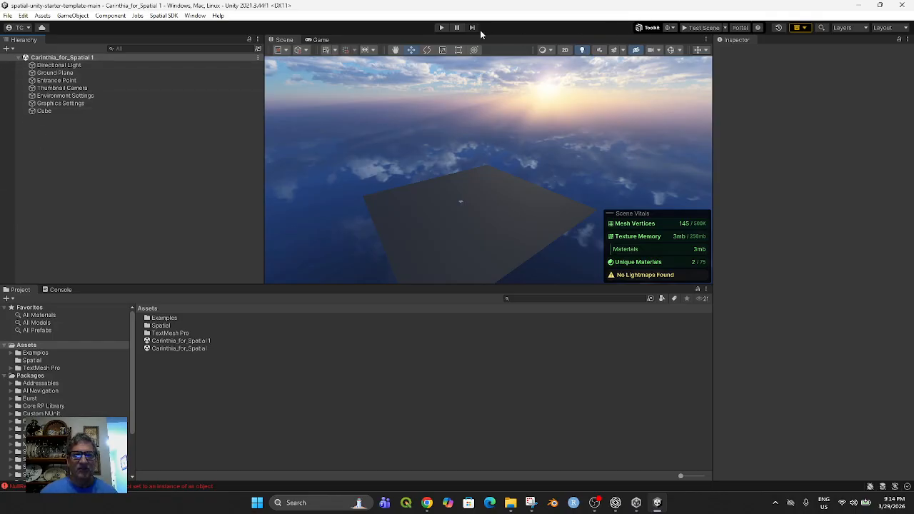
pyautogui.click(698, 30)
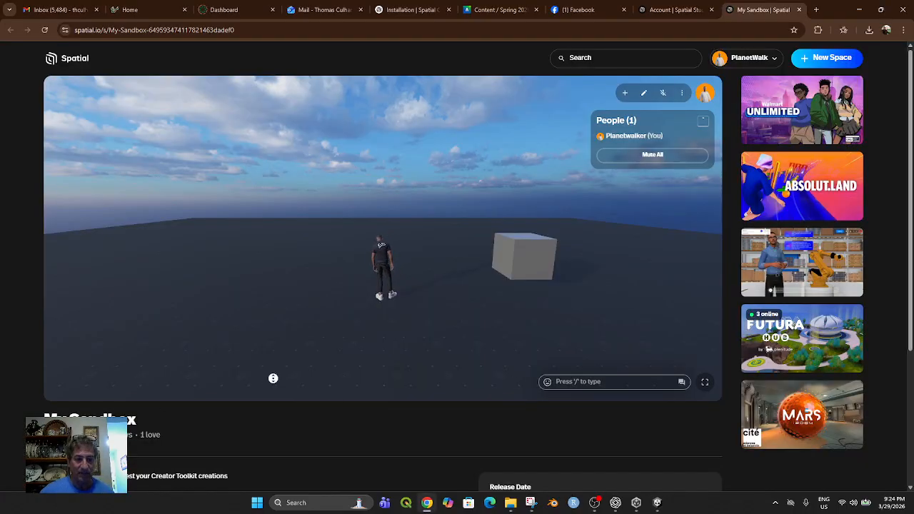
# - Walk the avatar to the cube in My Sandbox, jump onto it, and continue across the ground plane
pyautogui.press('w')
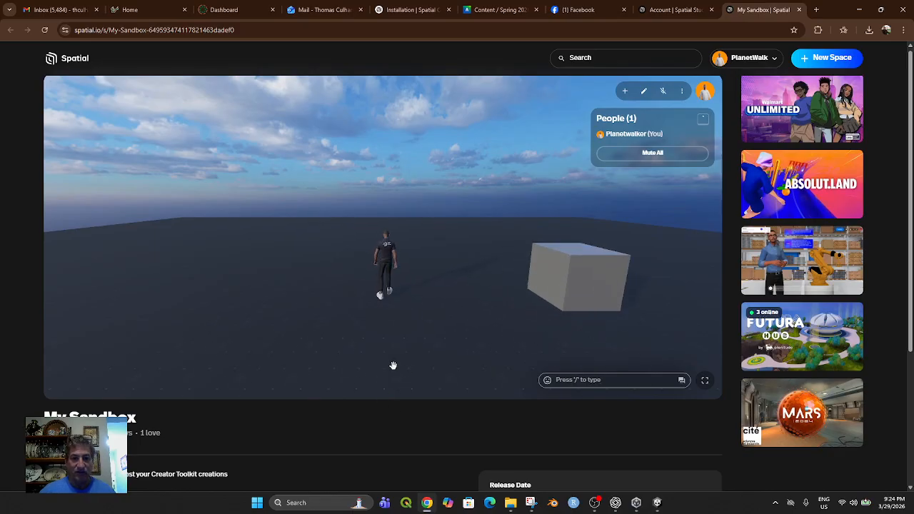
pyautogui.press('d')
pyautogui.press('w')
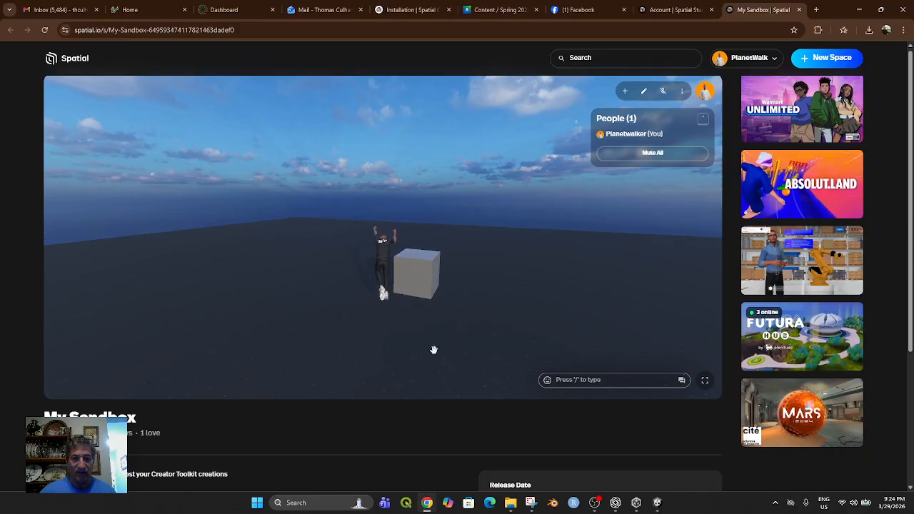
pyautogui.press('w')
pyautogui.press('space')
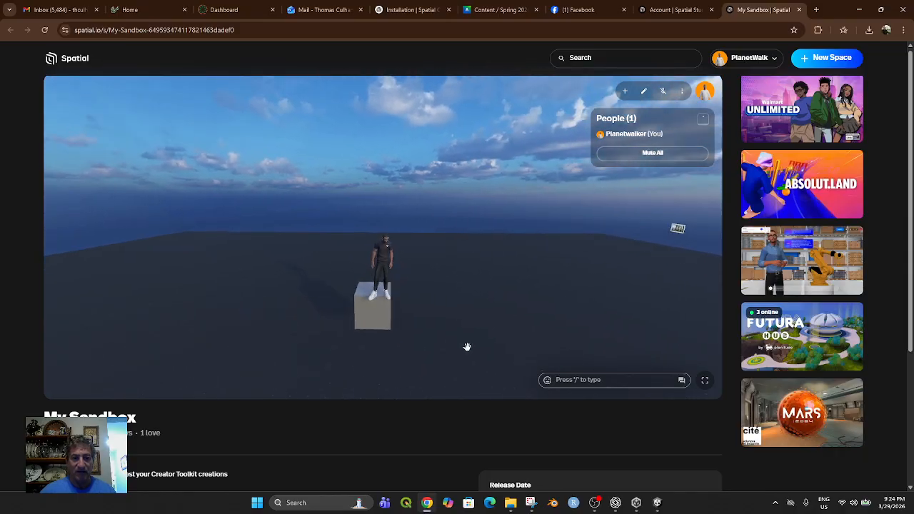
pyautogui.press('w')
pyautogui.press('d')
pyautogui.press('w')
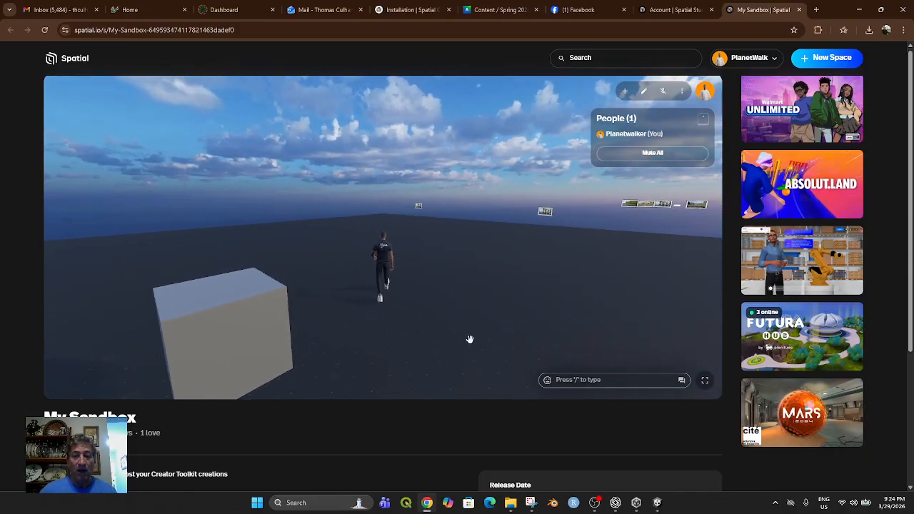
# - Walk the avatar toward the floating framed pictures beyond the platform edge and select the nearest one
pyautogui.press('d')
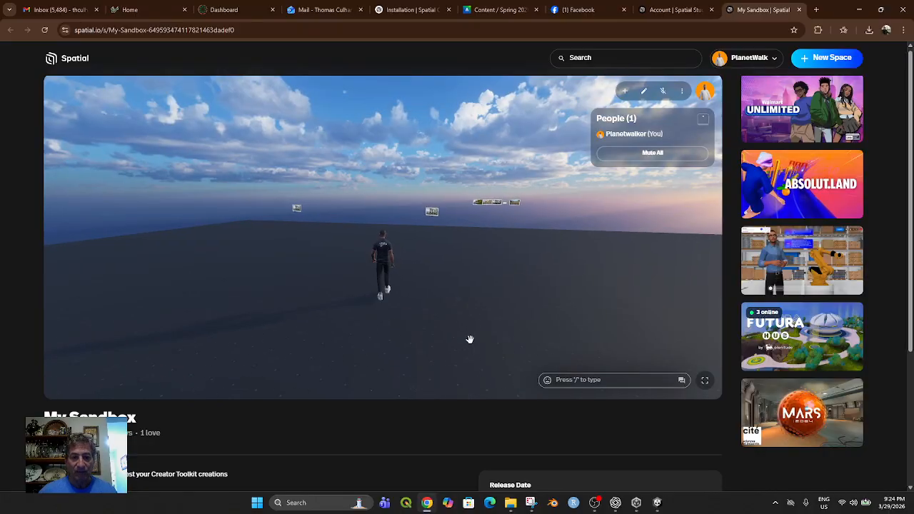
pyautogui.press('d')
pyautogui.press('w')
pyautogui.press('w')
pyautogui.click(369, 222)
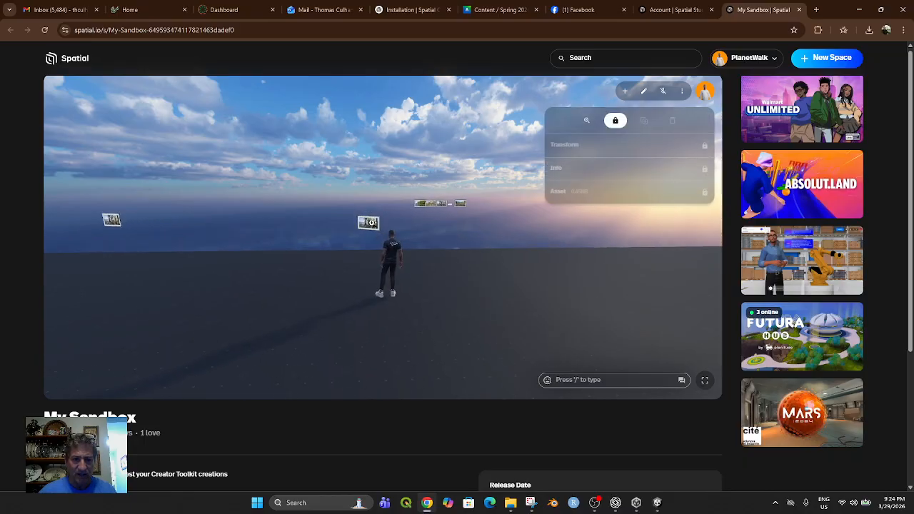
pyautogui.press('w')
pyautogui.press('a')
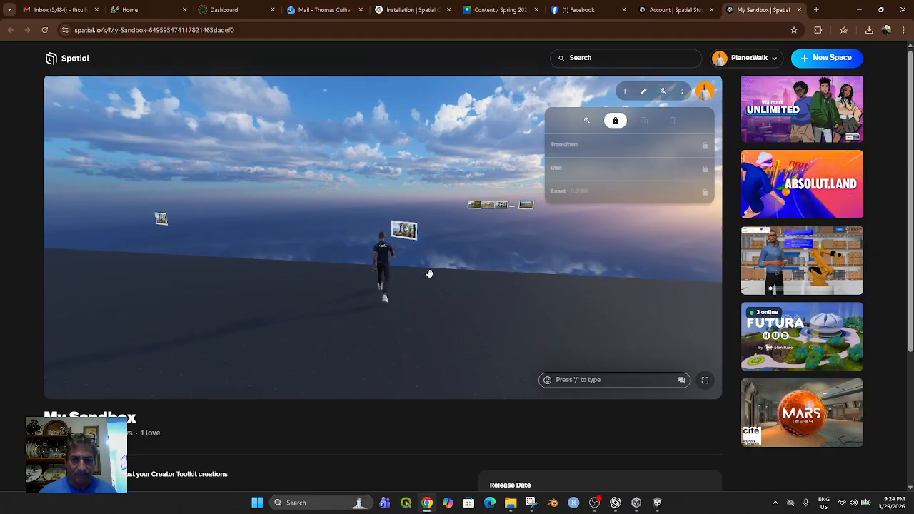
pyautogui.press('w')
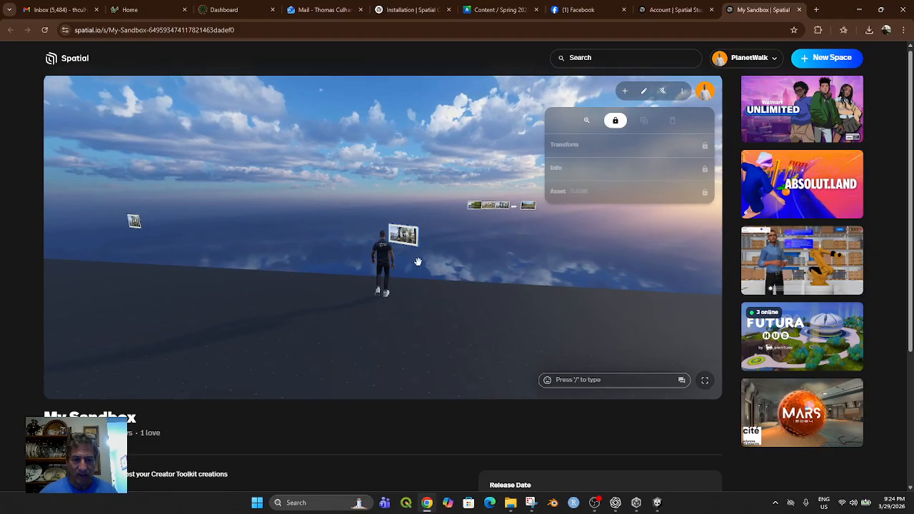
pyautogui.press('d')
pyautogui.scroll(-1, 414, 264)
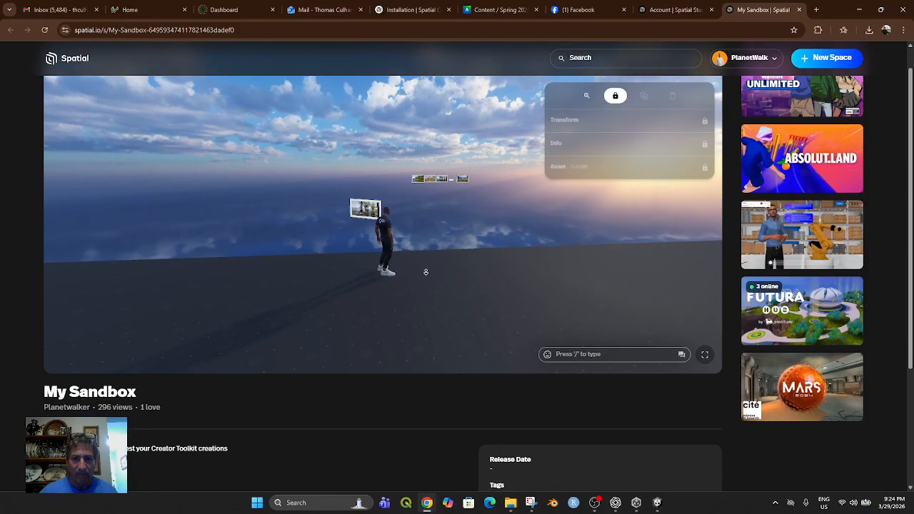
# - View the framed cypress-lake picture enlarged and unlock it, and select another picture in the distant row
pyautogui.click(589, 92)
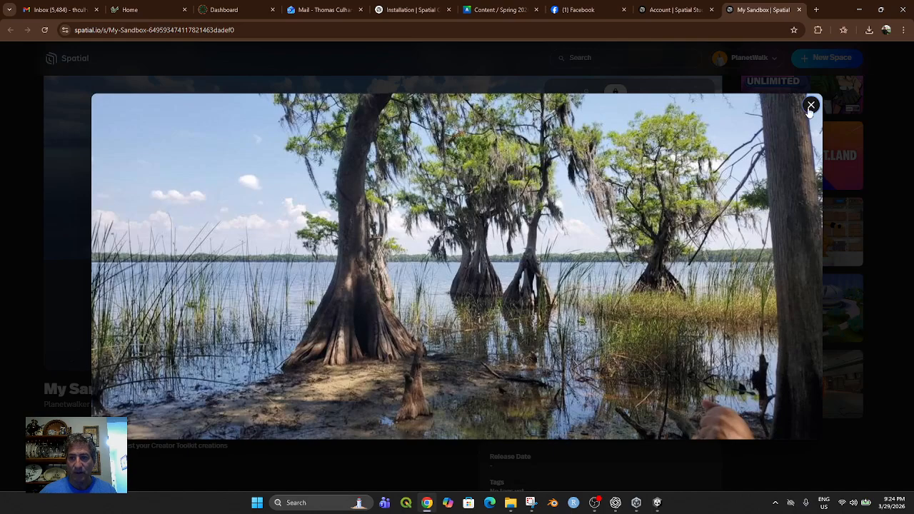
pyautogui.click(810, 106)
pyautogui.click(614, 92)
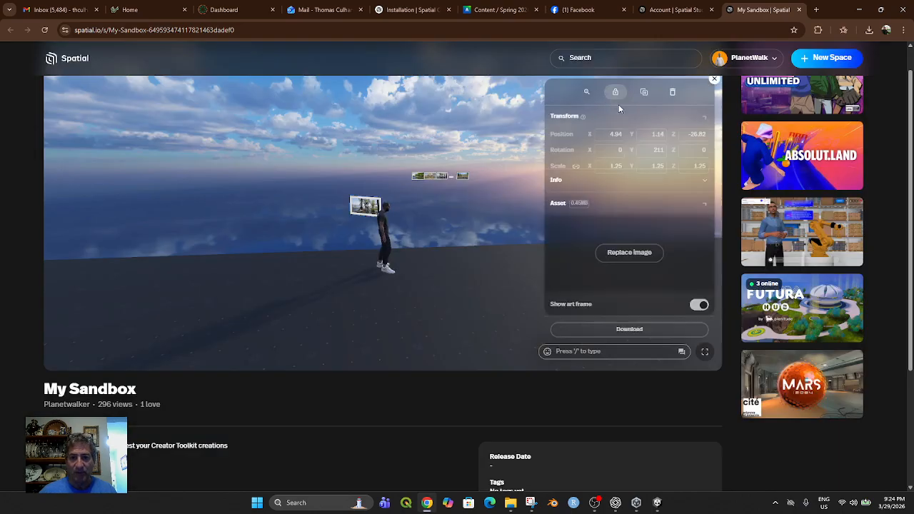
pyautogui.click(426, 178)
pyautogui.click(444, 177)
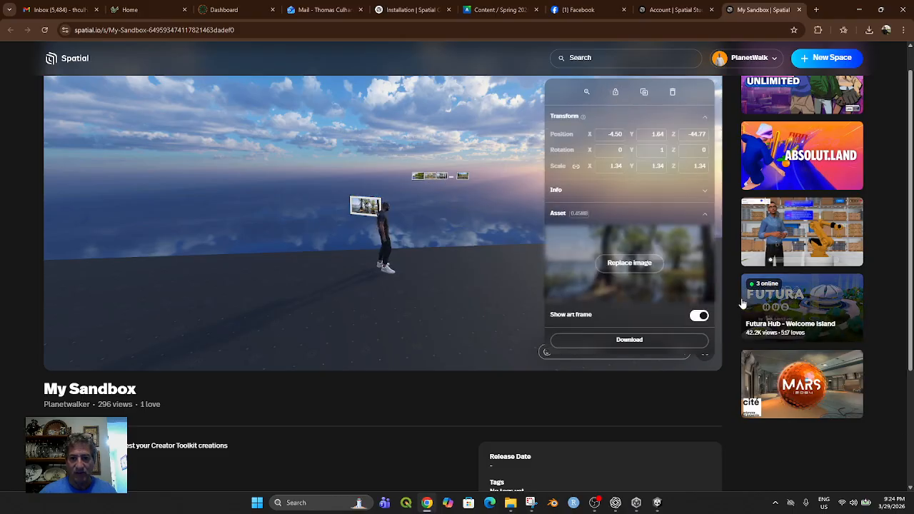
# - Walk the avatar back to the cluster of framed pictures on the platform and view the kayaking picture enlarged
pyautogui.moveTo(262, 308); pyautogui.dragTo(59, 266)
pyautogui.press('a')
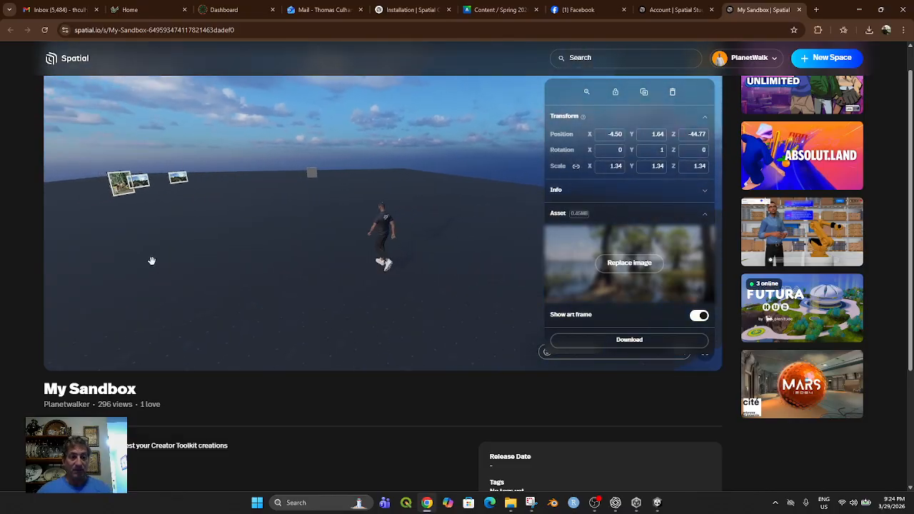
pyautogui.press('w')
pyautogui.press('a')
pyautogui.press('w')
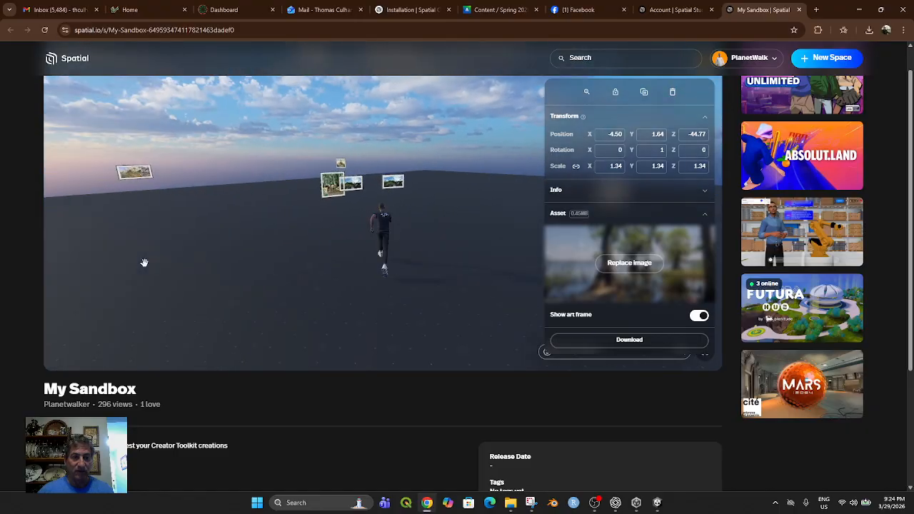
pyautogui.press('w')
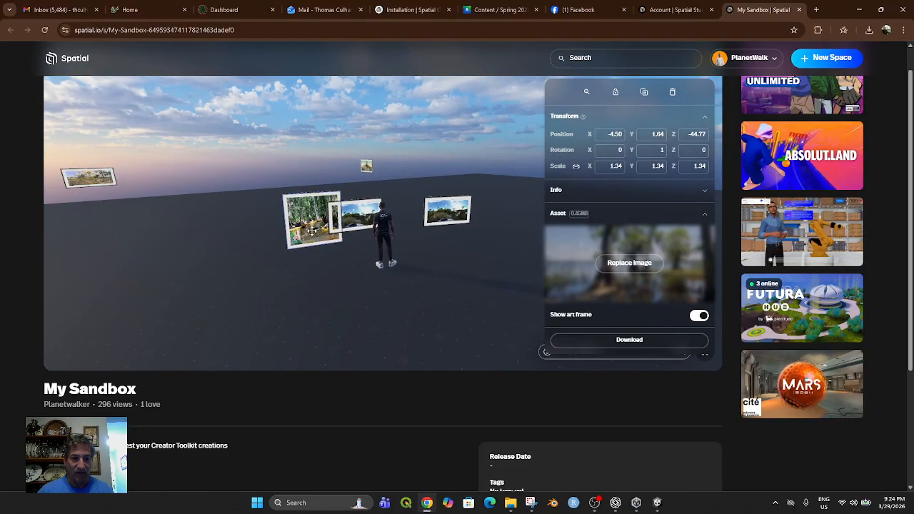
pyautogui.click(312, 230)
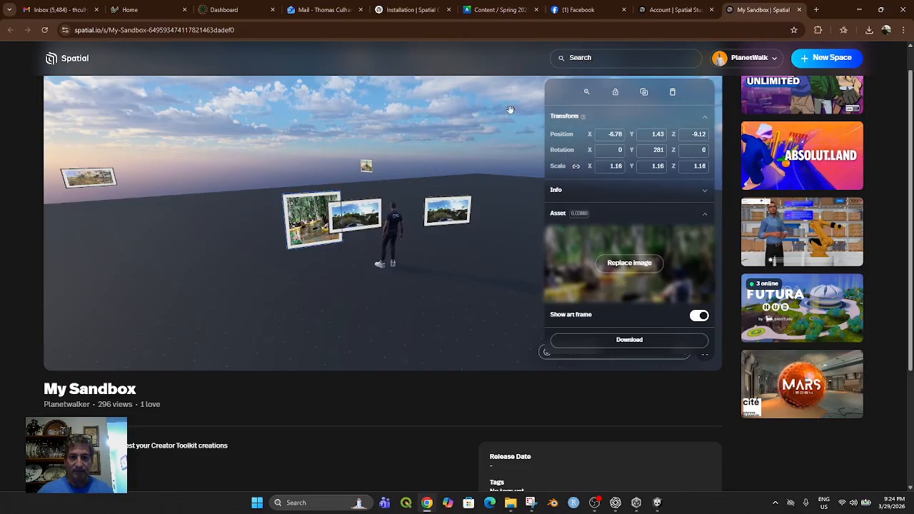
pyautogui.click(585, 92)
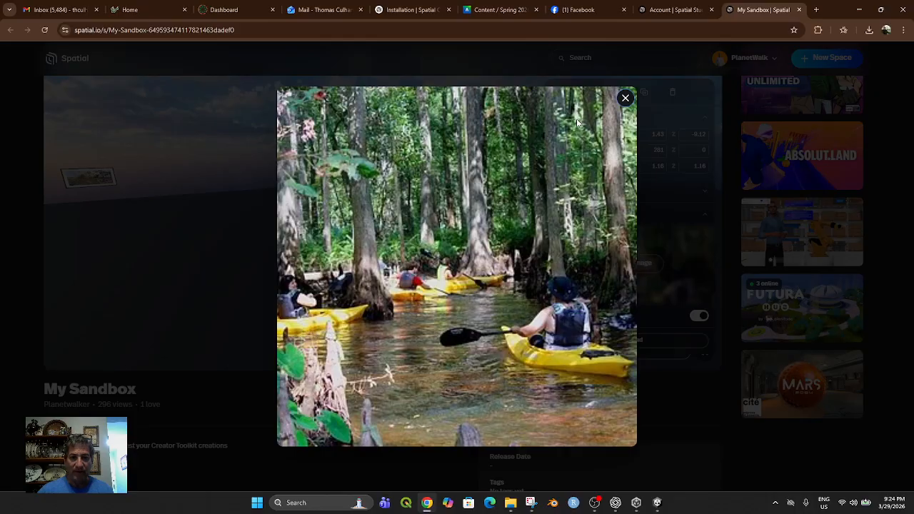
pyautogui.click(625, 98)
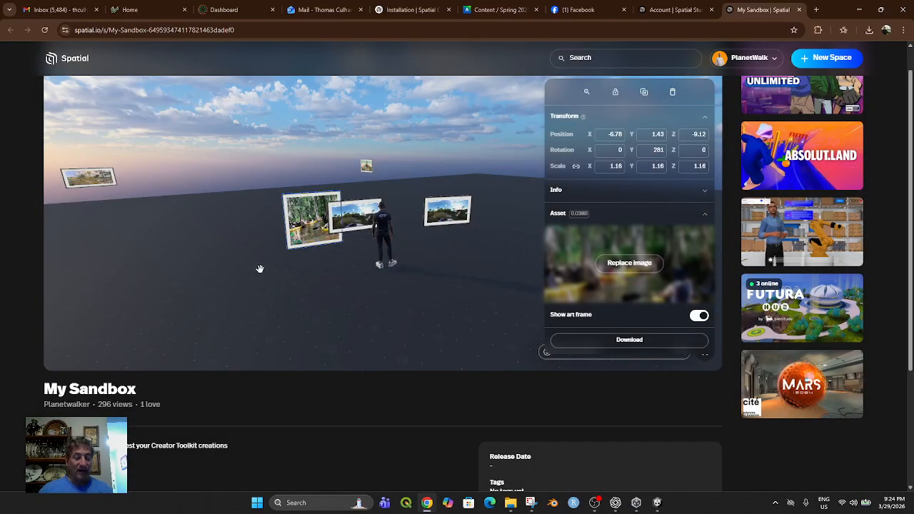
# - Unlock the nearest framed landscape picture beside the avatar and delete it from the sandbox
pyautogui.moveTo(332, 281); pyautogui.dragTo(2, 285)
pyautogui.moveTo(440, 257); pyautogui.dragTo(403, 244)
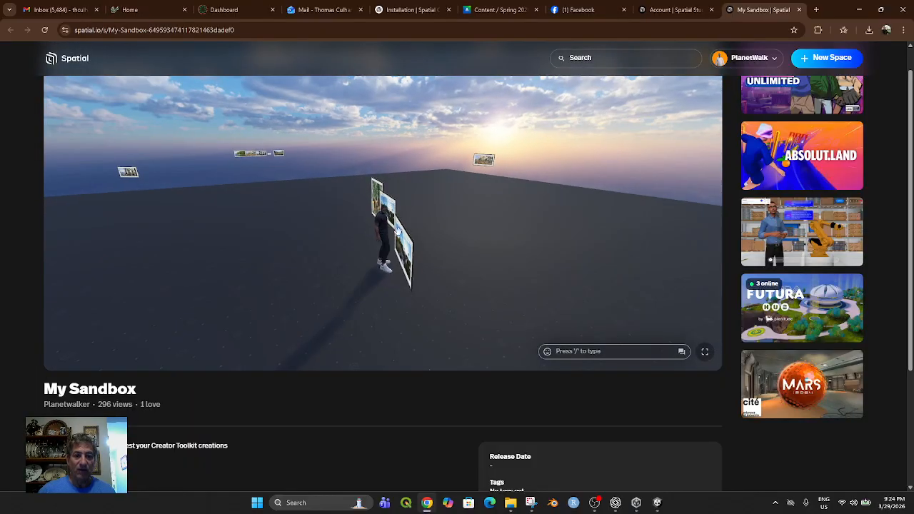
pyautogui.click(406, 250)
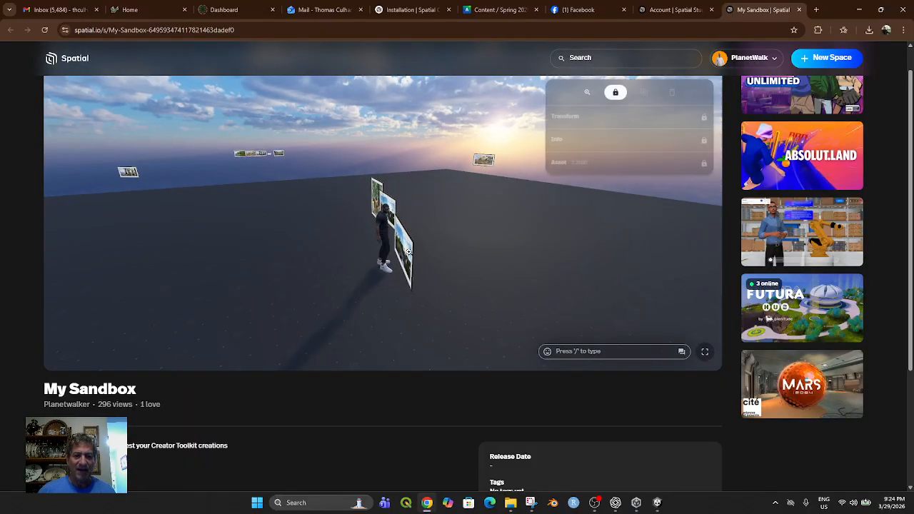
pyautogui.click(616, 94)
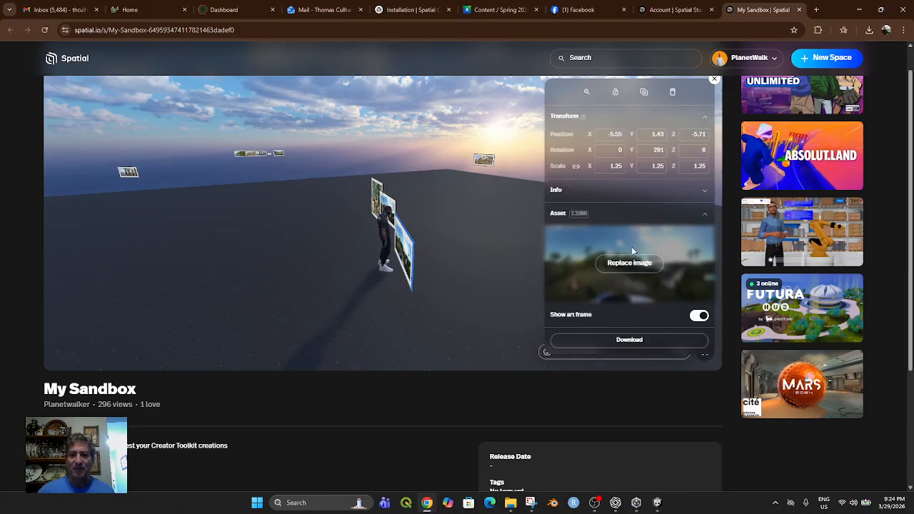
pyautogui.click(671, 94)
pyautogui.click(688, 150)
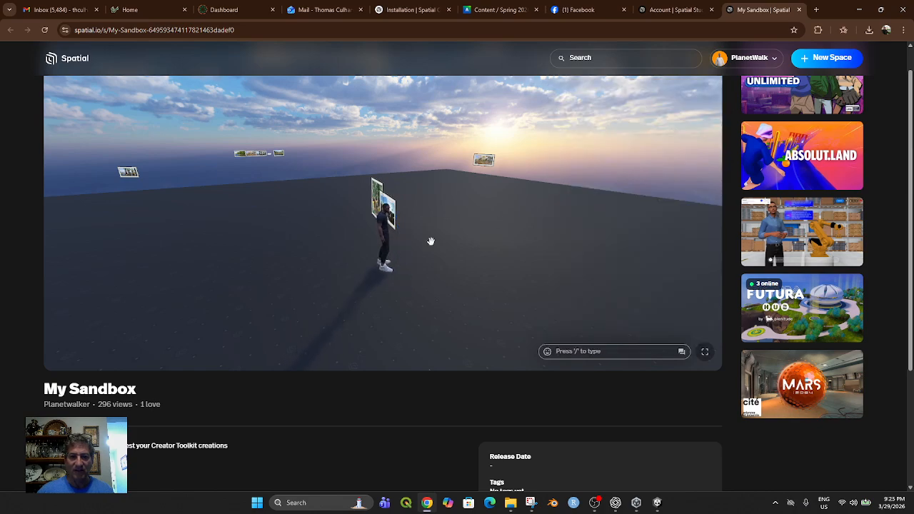
# - Switch from the sandbox to the Unity editor, select the small cube on the ground plane, and clear the selection
pyautogui.moveTo(389, 303); pyautogui.dragTo(576, 283)
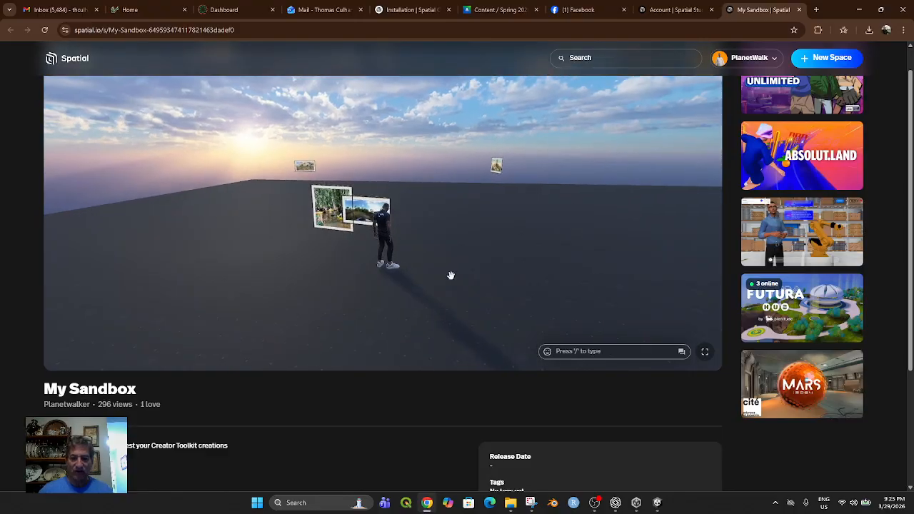
pyautogui.moveTo(636, 503)
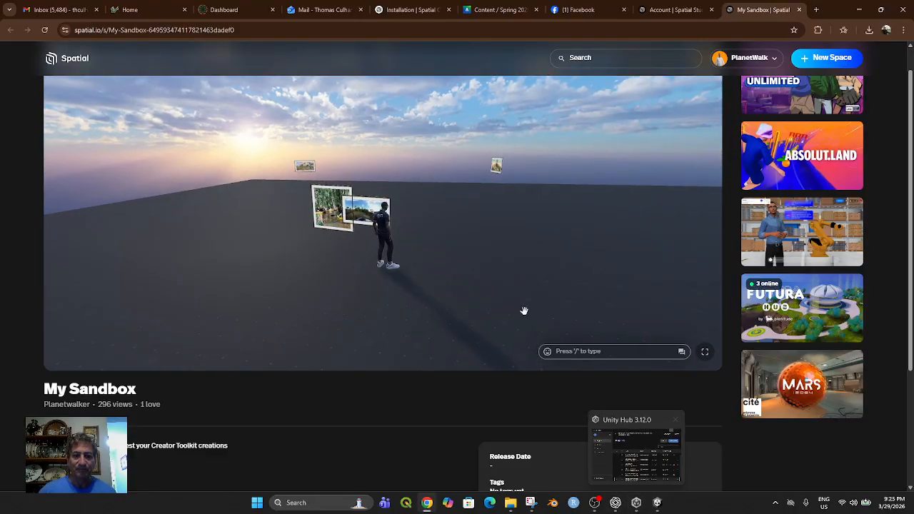
pyautogui.click(655, 504)
pyautogui.moveTo(497, 235); pyautogui.dragTo(504, 217, button='middle')
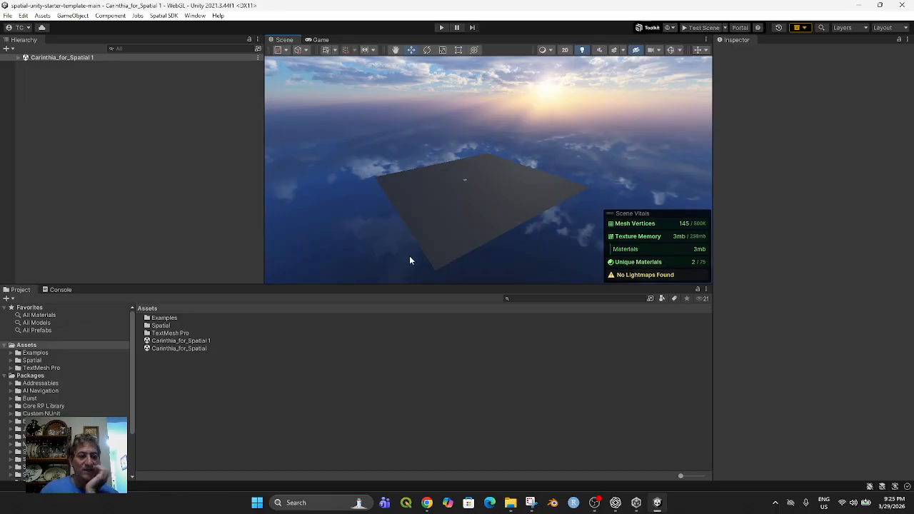
pyautogui.click(464, 180)
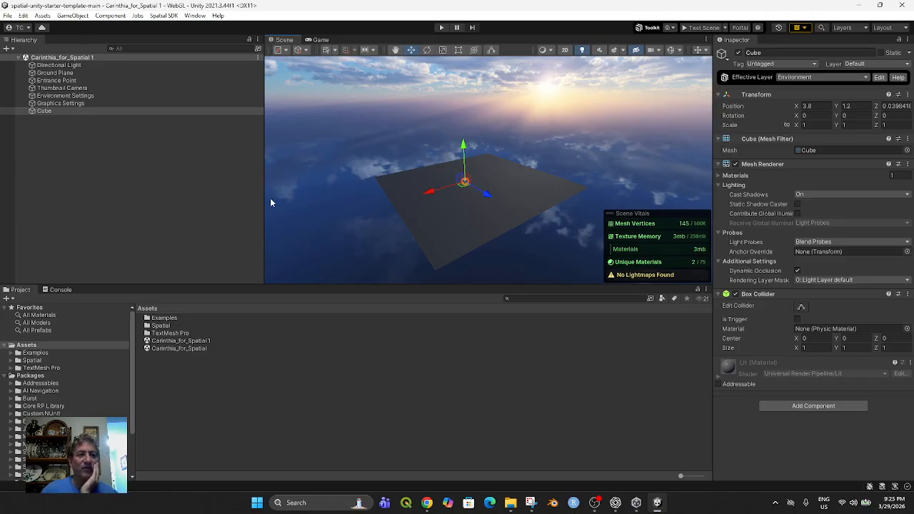
pyautogui.click(142, 191)
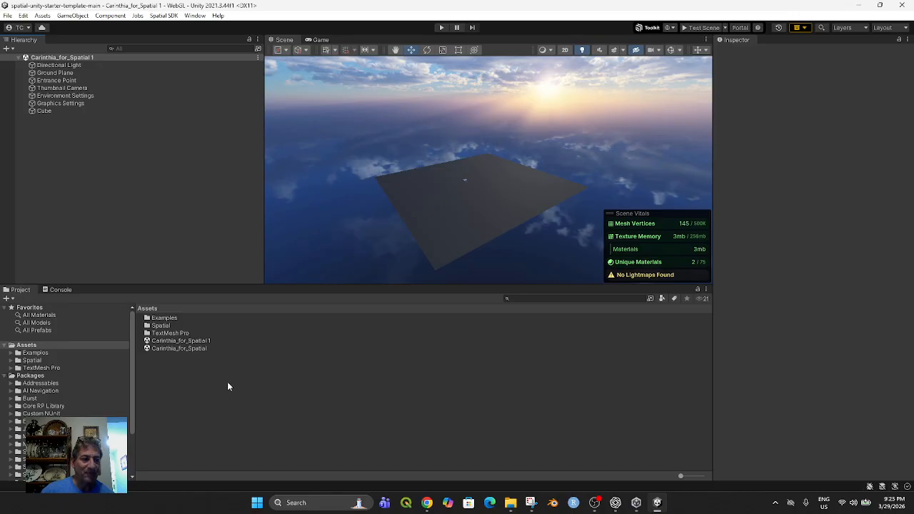
# - Create a folder in Assets named with the author's surname followed by "Carinthia Assets"
pyautogui.rightClick(179, 371)
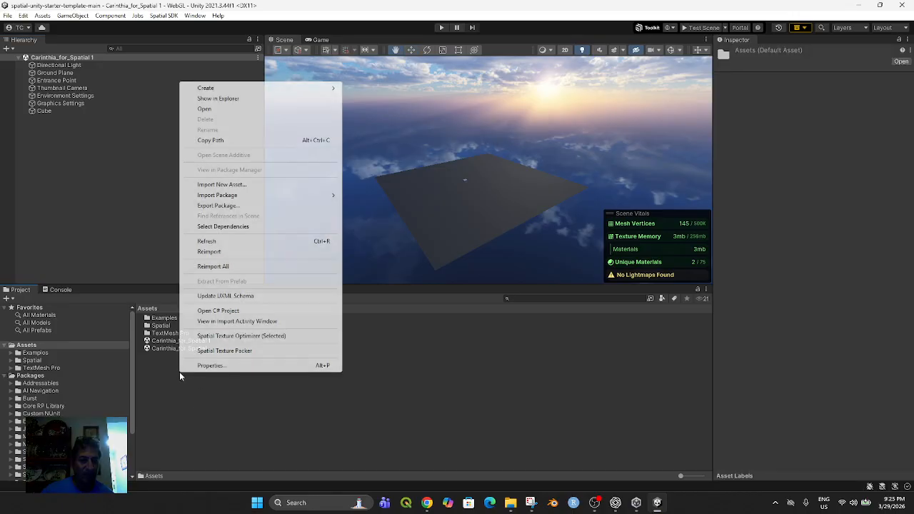
pyautogui.moveTo(235, 88)
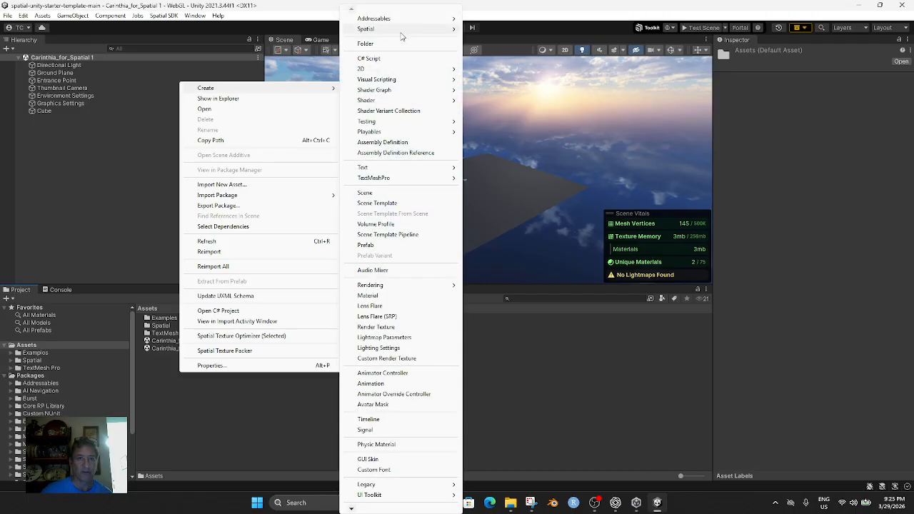
pyautogui.click(395, 43)
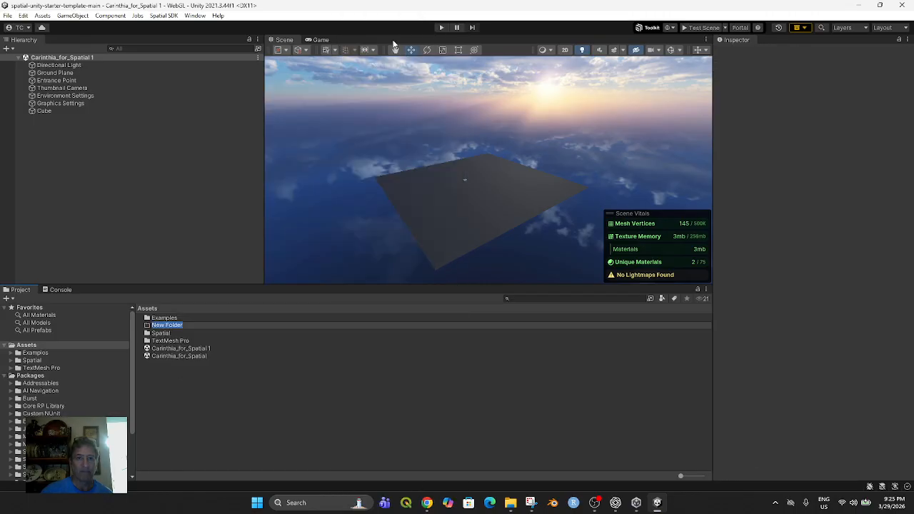
pyautogui.write('C')
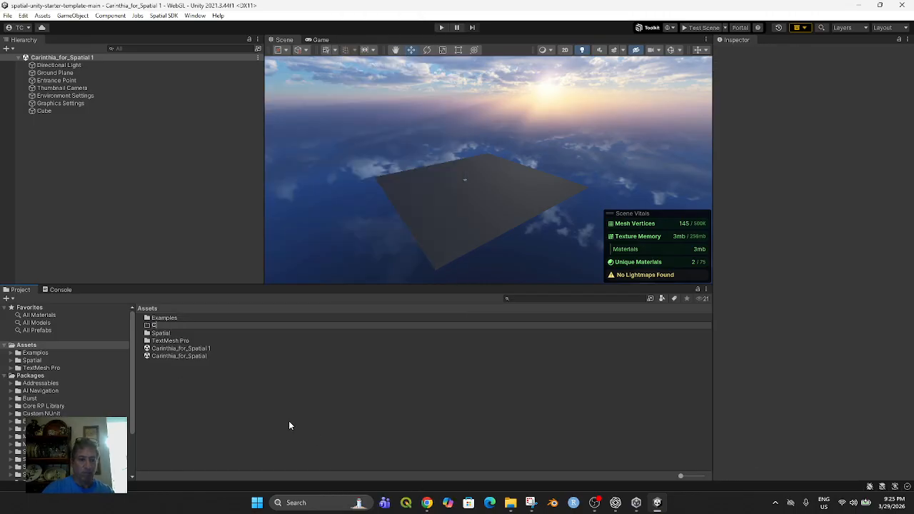
pyautogui.write('ulhane Carinthia Assets')
pyautogui.press('Return')
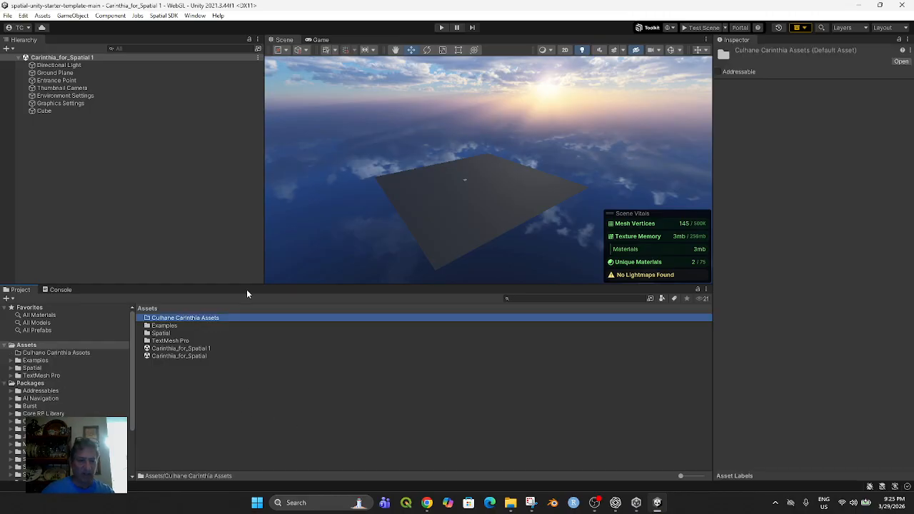
# - Open the new assets folder, start importing a new asset, and look through the Carinthia QGIS folder for a model file
pyautogui.doubleClick(147, 319)
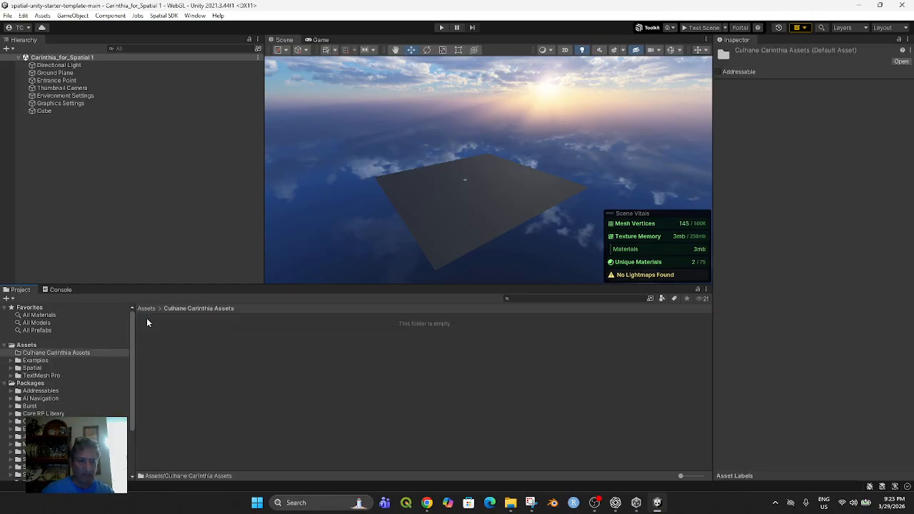
pyautogui.rightClick(325, 404)
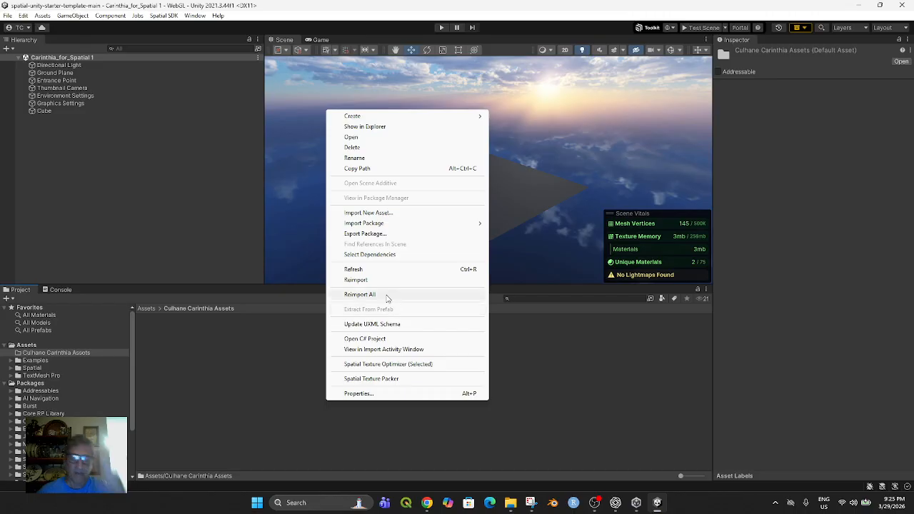
pyautogui.click(389, 212)
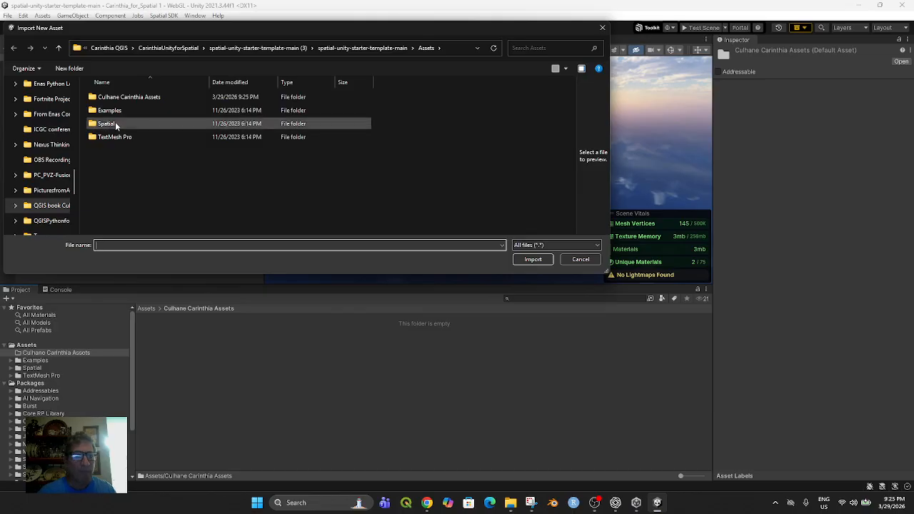
pyautogui.click(119, 47)
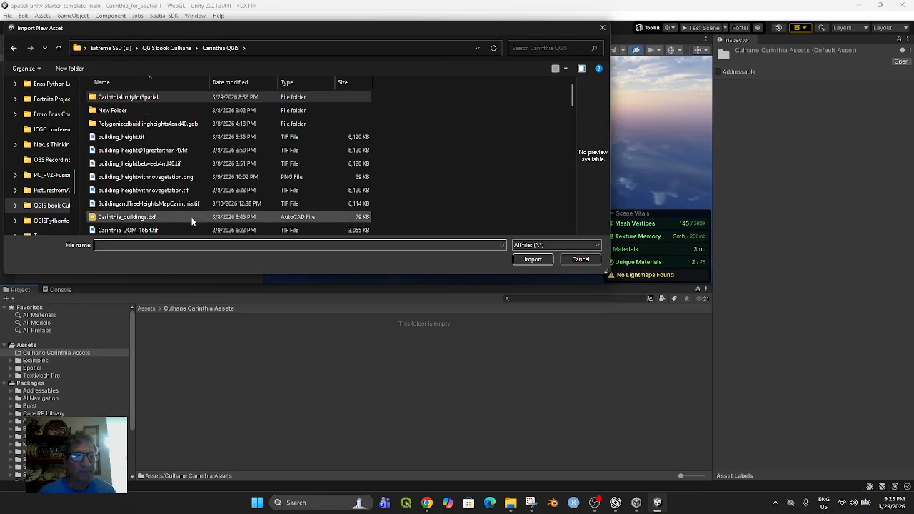
pyautogui.scroll(-2, 193, 207)
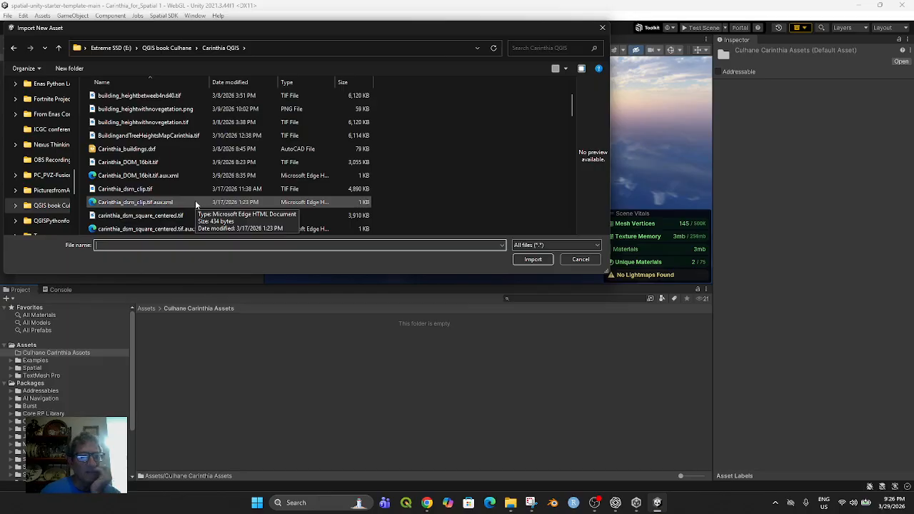
pyautogui.scroll(-2, 196, 205)
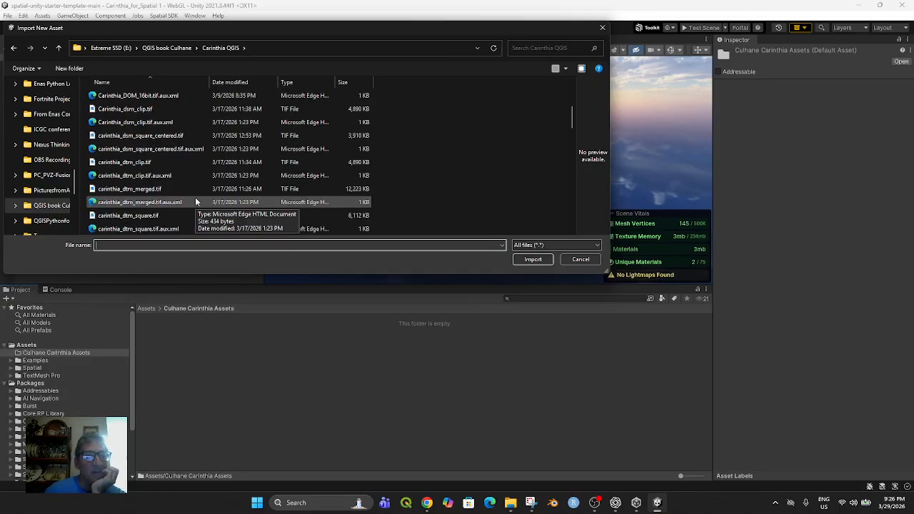
pyautogui.scroll(-2, 195, 202)
pyautogui.scroll(-10, 196, 202)
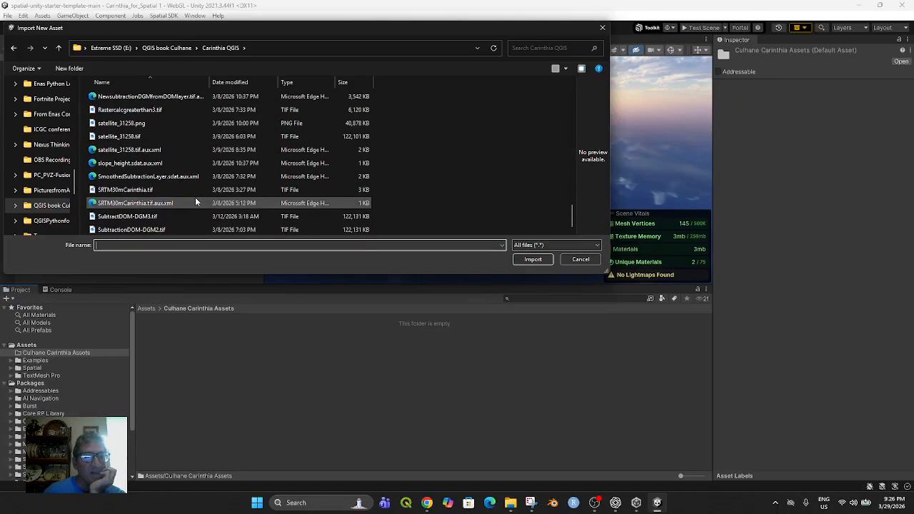
pyautogui.scroll(2, 183, 157)
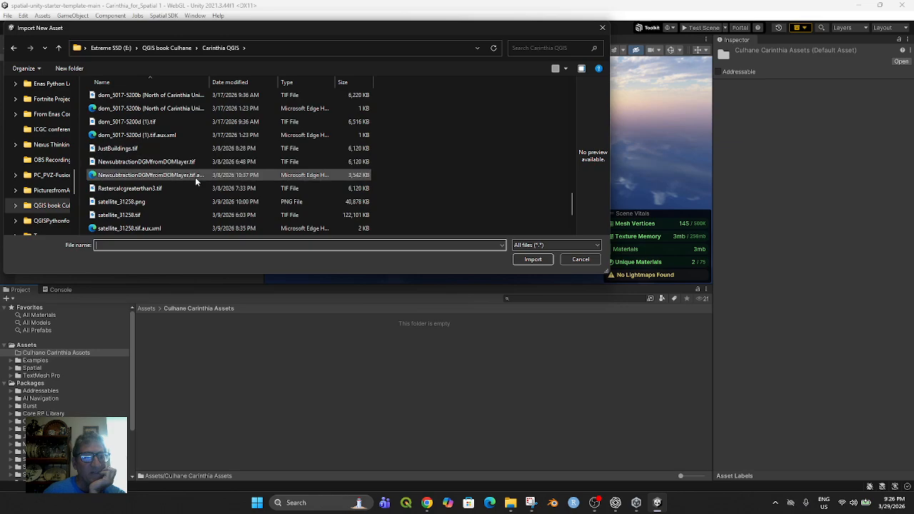
pyautogui.scroll(3, 195, 179)
# - Import CarinthiaMonday.fbx from the Carinthia Models folder into the new assets folder
pyautogui.click(167, 48)
pyautogui.doubleClick(220, 122)
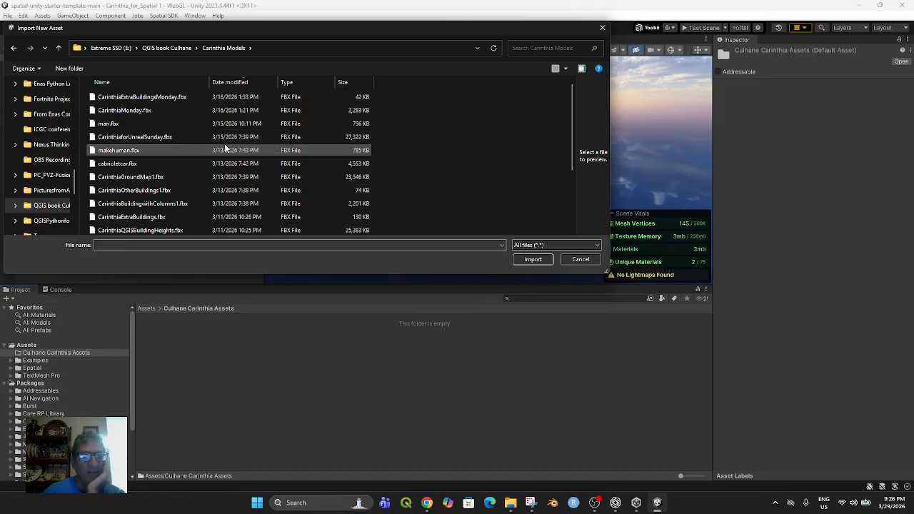
pyautogui.click(152, 110)
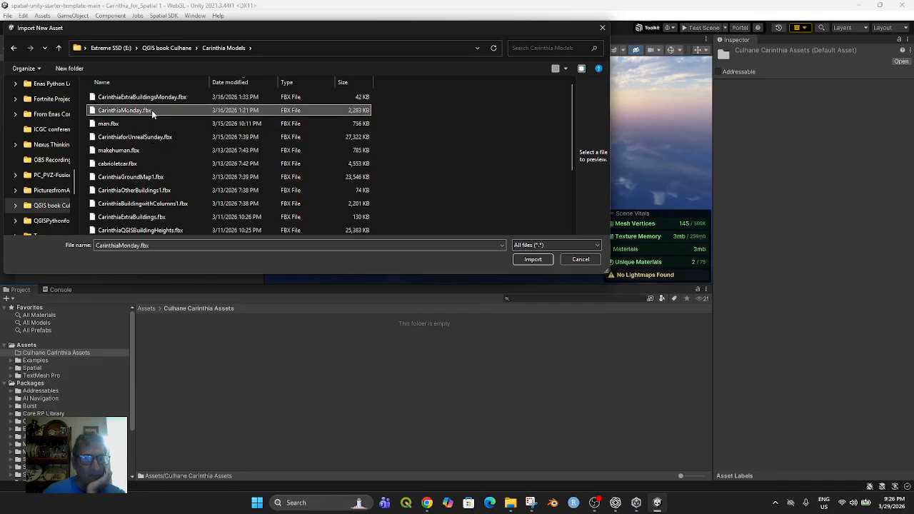
pyautogui.click(532, 259)
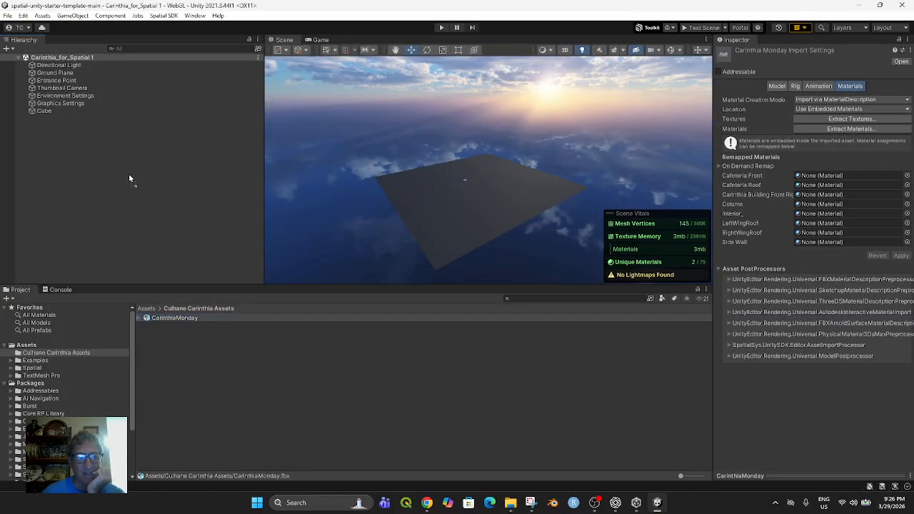
# - Add the CarinthiaMonday model to the Carinthia_for_Spatial 1 scene and inspect the building from several sides
pyautogui.moveTo(129, 176); pyautogui.dragTo(129, 176)
pyautogui.scroll(-3, 554, 207)
pyautogui.moveTo(574, 230); pyautogui.dragTo(456, 211, button='middle')
pyautogui.moveTo(532, 219); pyautogui.dragTo(460, 225, button='right')
pyautogui.moveTo(510, 229); pyautogui.dragTo(418, 239, button='middle')
pyautogui.moveTo(474, 200); pyautogui.dragTo(445, 211, button='middle')
pyautogui.moveTo(476, 204); pyautogui.dragTo(357, 212, button='right')
pyautogui.moveTo(503, 201); pyautogui.dragTo(321, 218, button='middle')
pyautogui.moveTo(493, 213); pyautogui.dragTo(368, 222, button='right')
pyautogui.moveTo(548, 234); pyautogui.dragTo(434, 241, button='middle')
pyautogui.moveTo(511, 212); pyautogui.dragTo(444, 213, button='right')
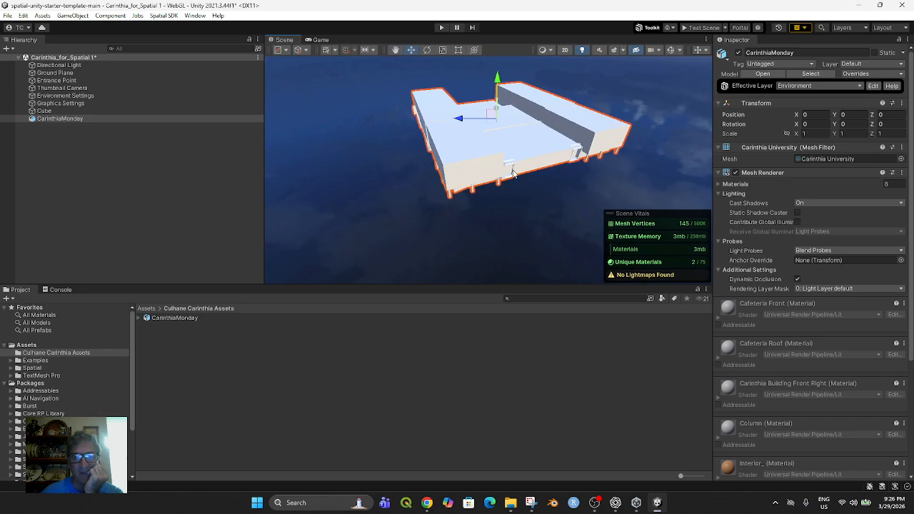
pyautogui.moveTo(544, 185); pyautogui.dragTo(507, 187, button='right')
pyautogui.moveTo(585, 200); pyautogui.dragTo(525, 209, button='middle')
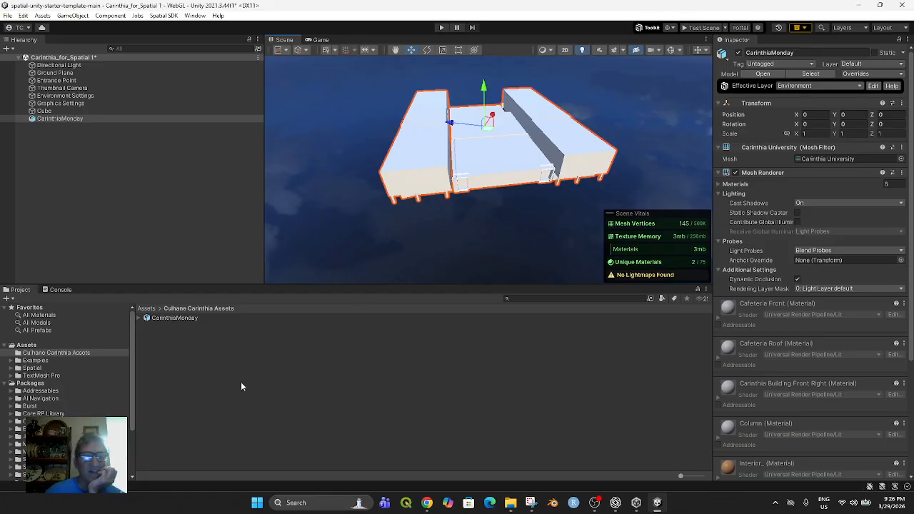
# - Import all the PNG texture images from the CarinthiaMonday.fbm folder into the same assets folder as the model
pyautogui.rightClick(199, 351)
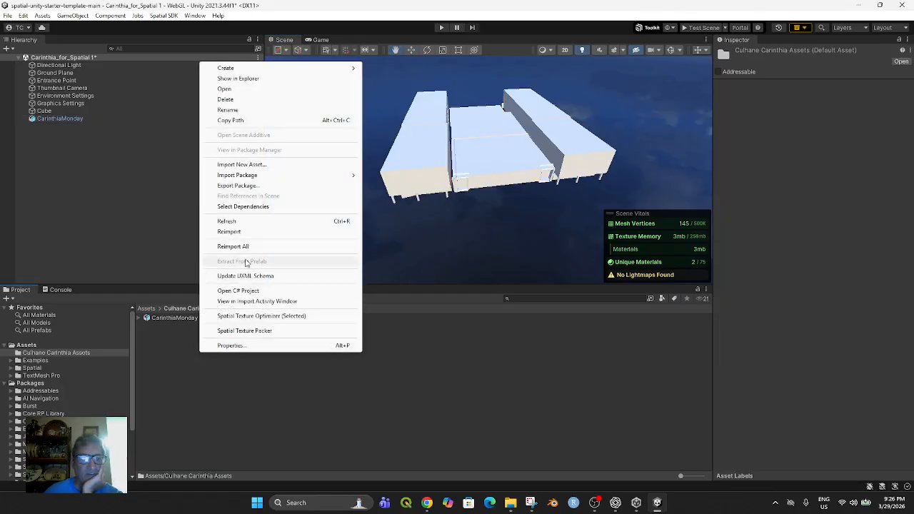
pyautogui.click(258, 168)
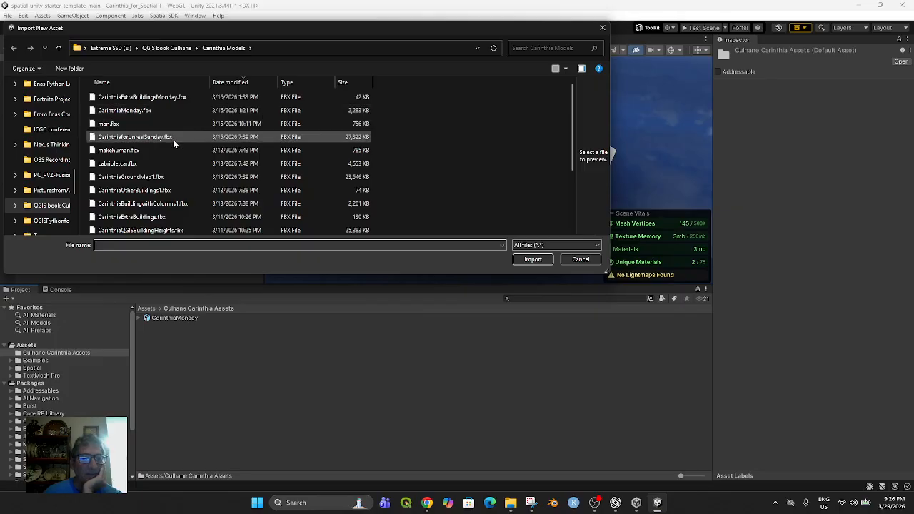
pyautogui.scroll(-2, 202, 185)
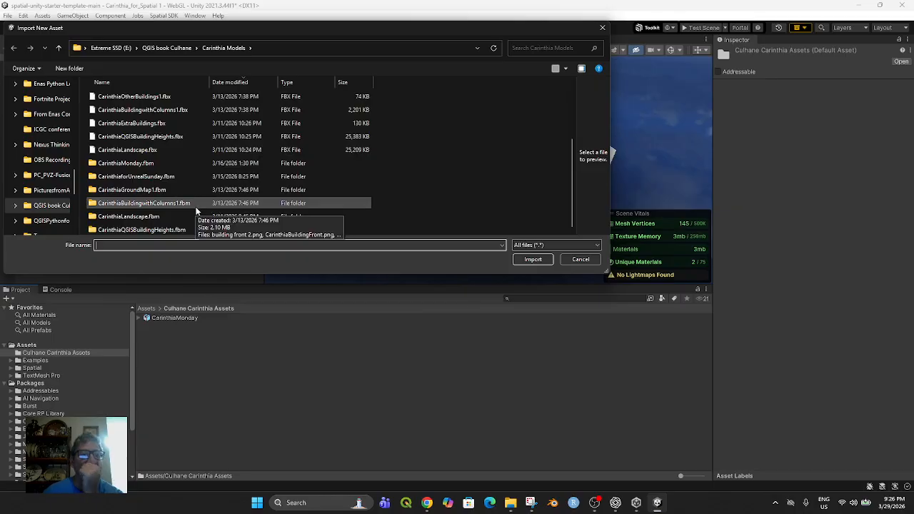
pyautogui.scroll(1, 220, 181)
pyautogui.scroll(-1, 214, 191)
pyautogui.click(136, 163)
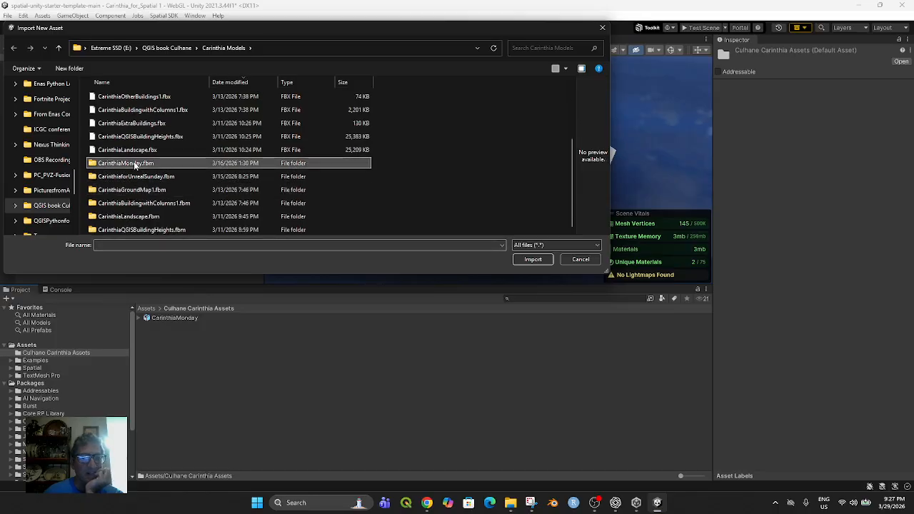
pyautogui.click(535, 263)
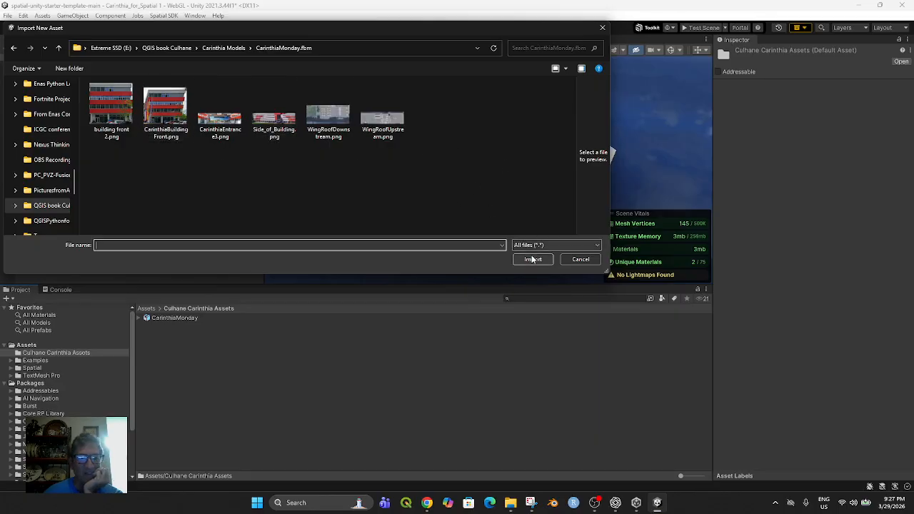
pyautogui.moveTo(483, 169); pyautogui.dragTo(96, 77)
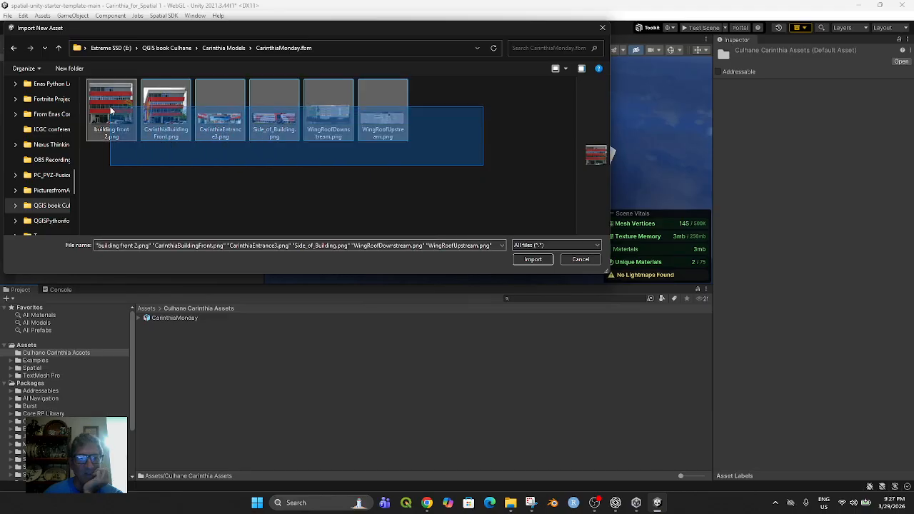
pyautogui.click(531, 259)
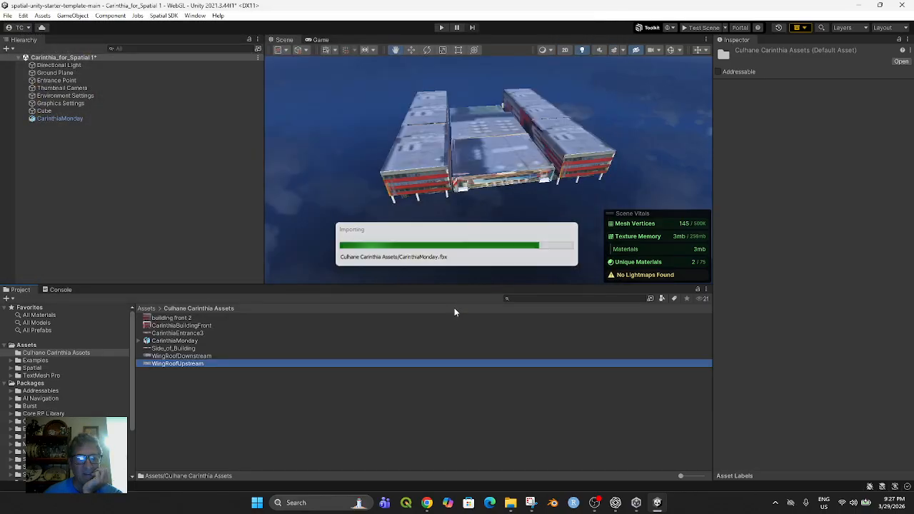
pyautogui.moveTo(484, 200); pyautogui.dragTo(498, 206, button='middle')
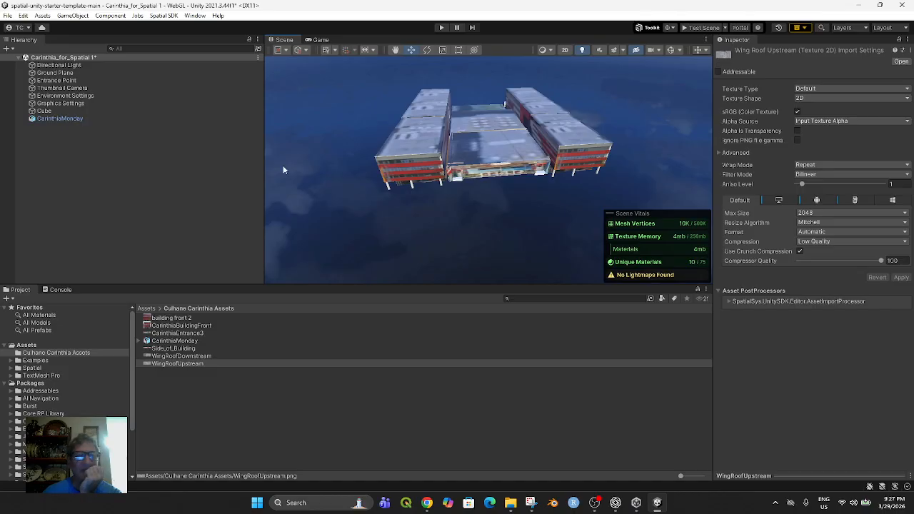
# - Scale the Ground Plane uniformly to about 28.732 so it extends well beyond the building, and save the scene
pyautogui.click(371, 196)
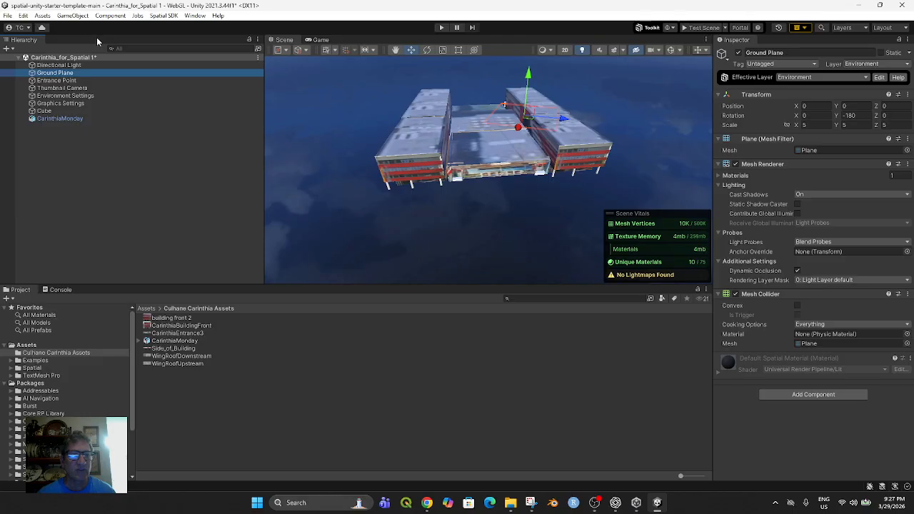
pyautogui.click(442, 51)
pyautogui.moveTo(523, 116); pyautogui.dragTo(835, 171)
pyautogui.scroll(-5, 667, 150)
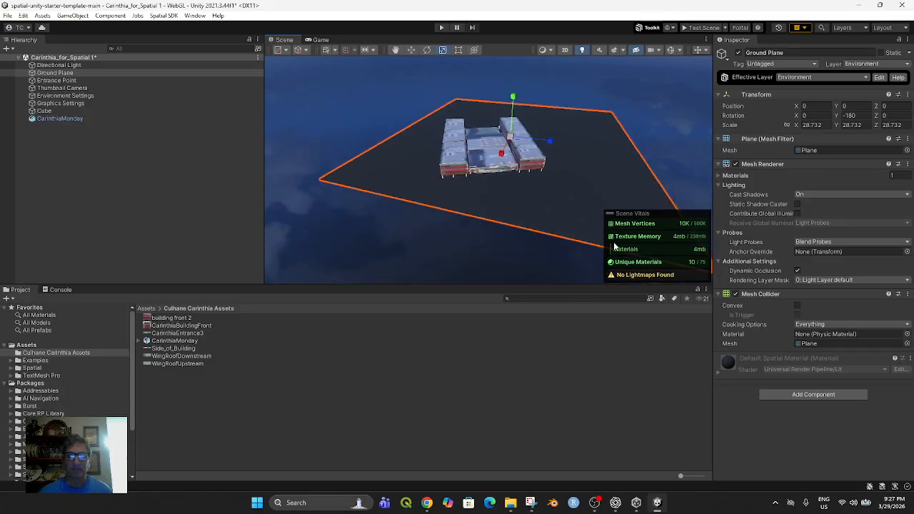
pyautogui.click(6, 16)
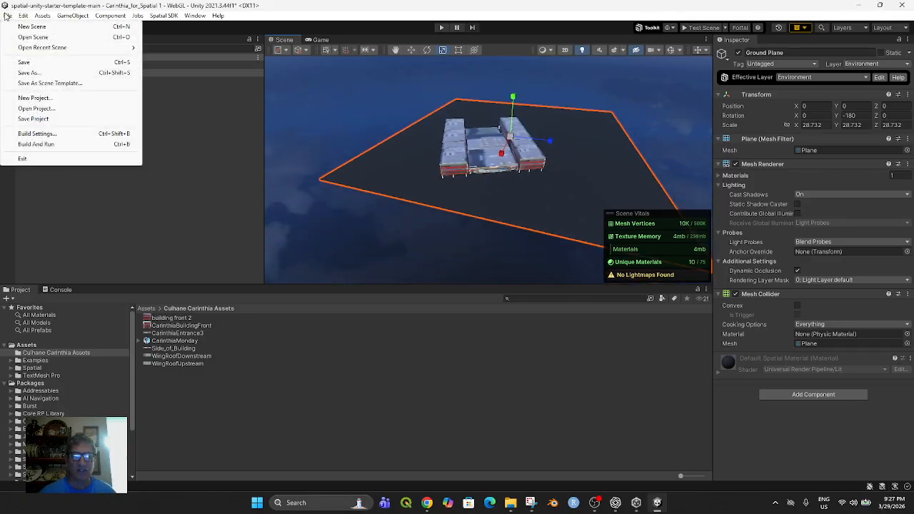
pyautogui.click(34, 64)
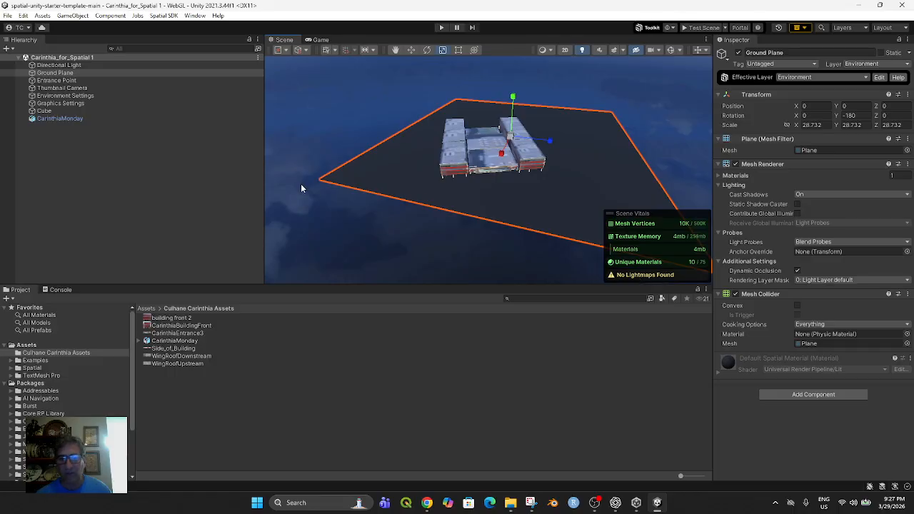
# - Build the active scene for testing in the Spatial web sandbox and close the older My Sandbox browser tab
pyautogui.scroll(-1, 310, 160)
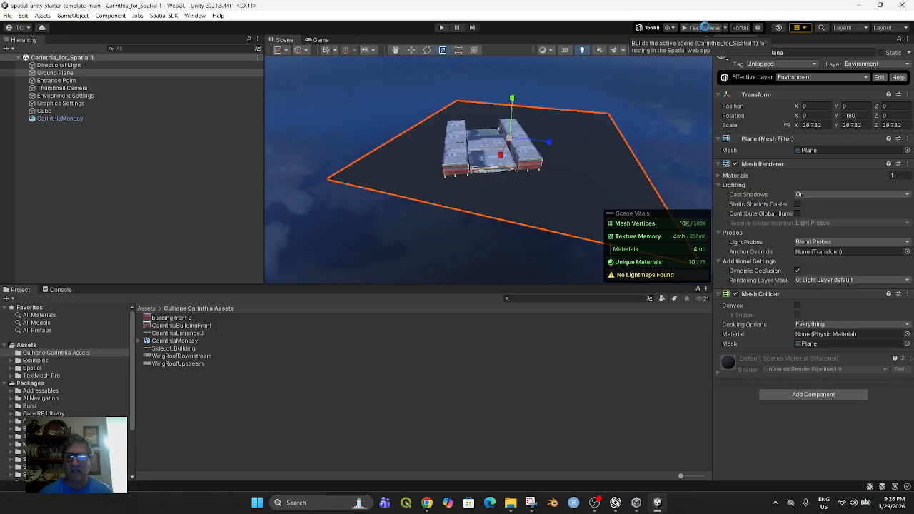
pyautogui.click(704, 29)
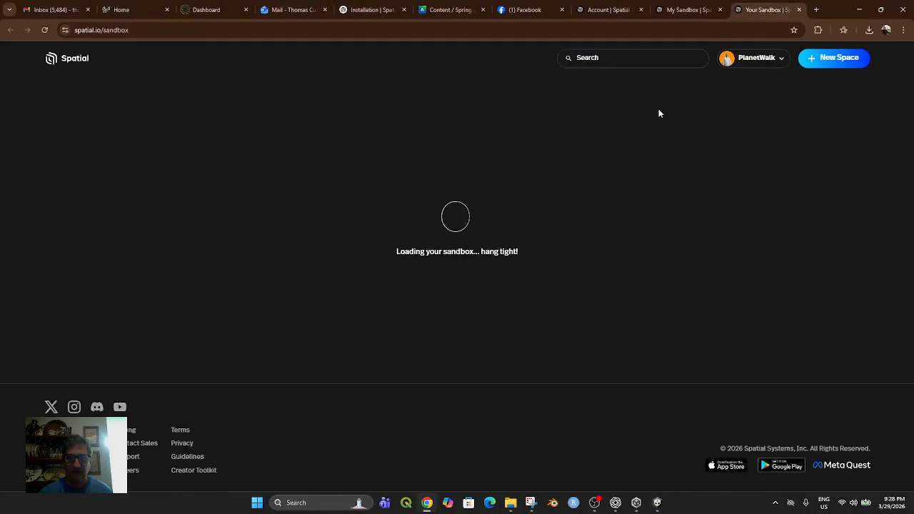
pyautogui.click(720, 10)
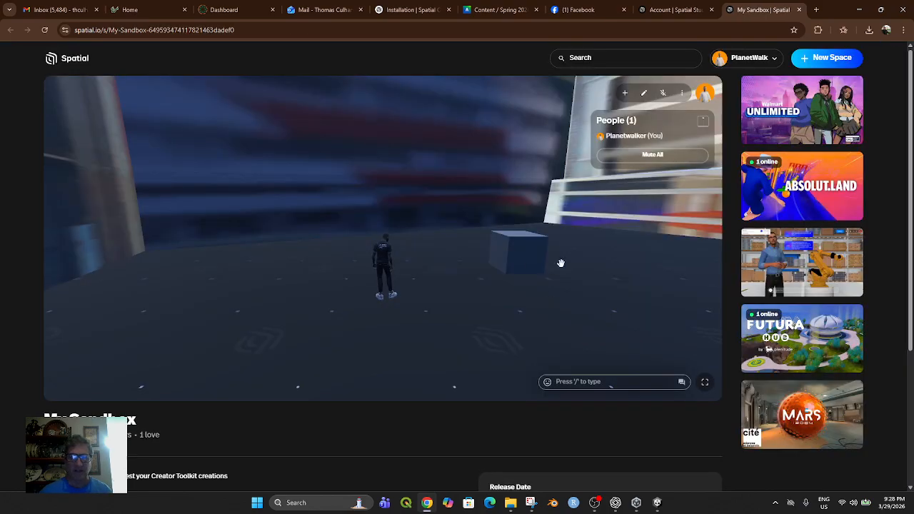
# - Turn the sandbox camera and walk the avatar across the courtyard into the central section of the building
pyautogui.moveTo(533, 277); pyautogui.dragTo(703, 302)
pyautogui.moveTo(799, 323); pyautogui.dragTo(9, 305)
pyautogui.press('w')
pyautogui.press('w')
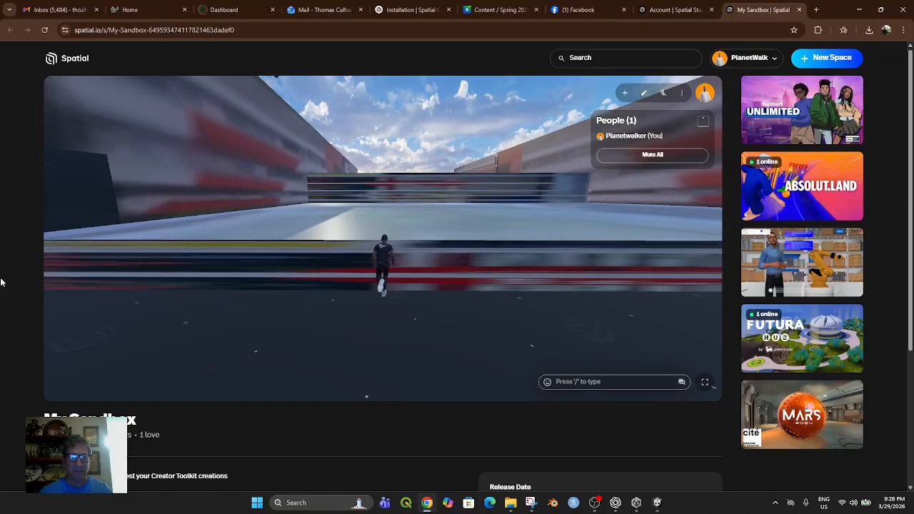
pyautogui.press('w')
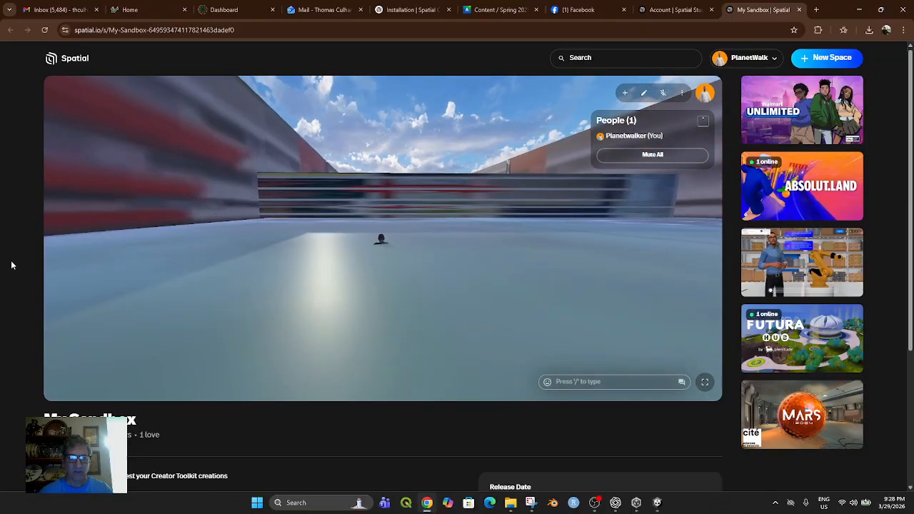
pyautogui.press('w')
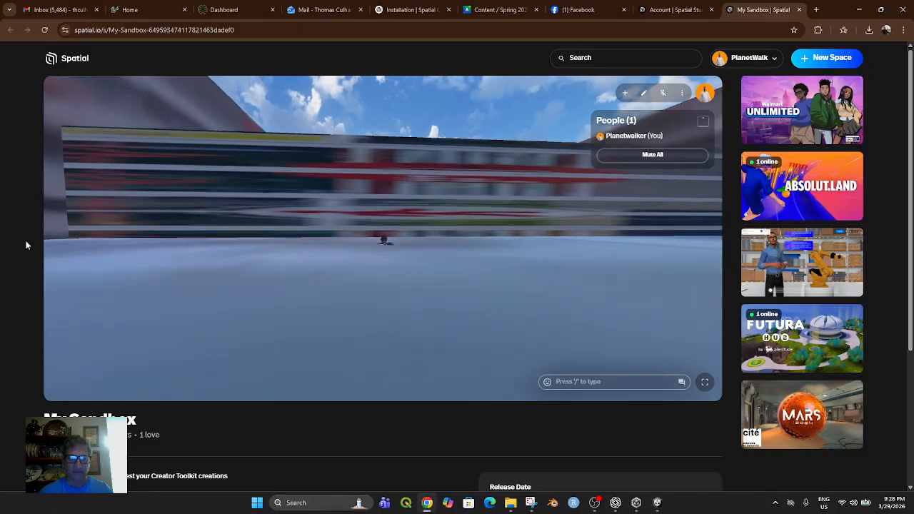
pyautogui.press('w')
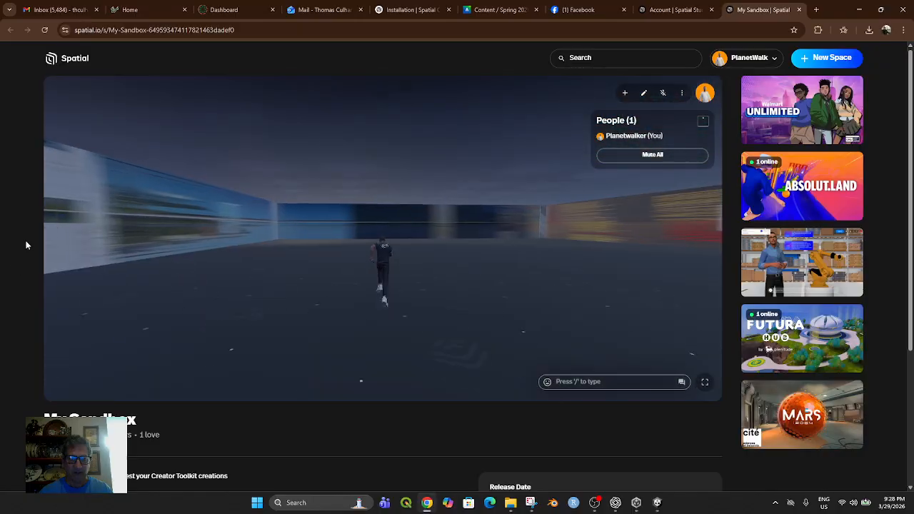
pyautogui.press('w')
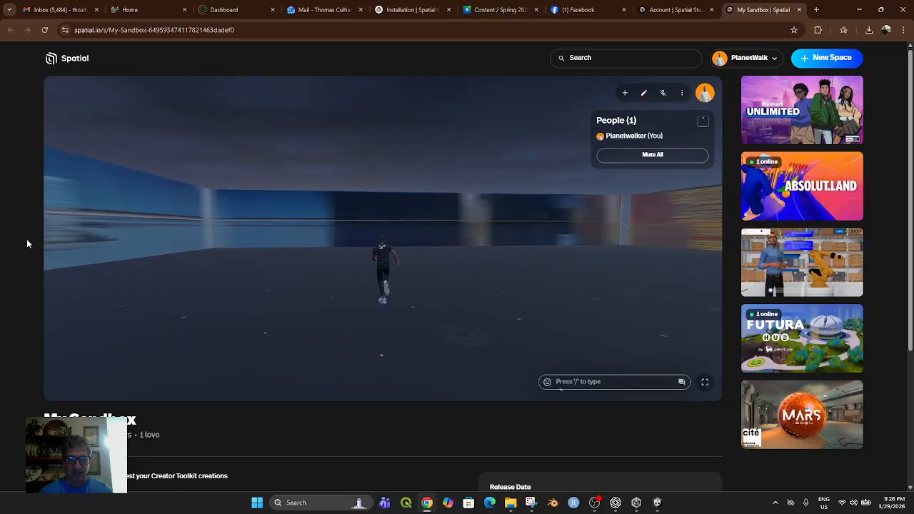
# - Walk the avatar out through the entrance facade and turn the view to examine the building's front
pyautogui.press('w')
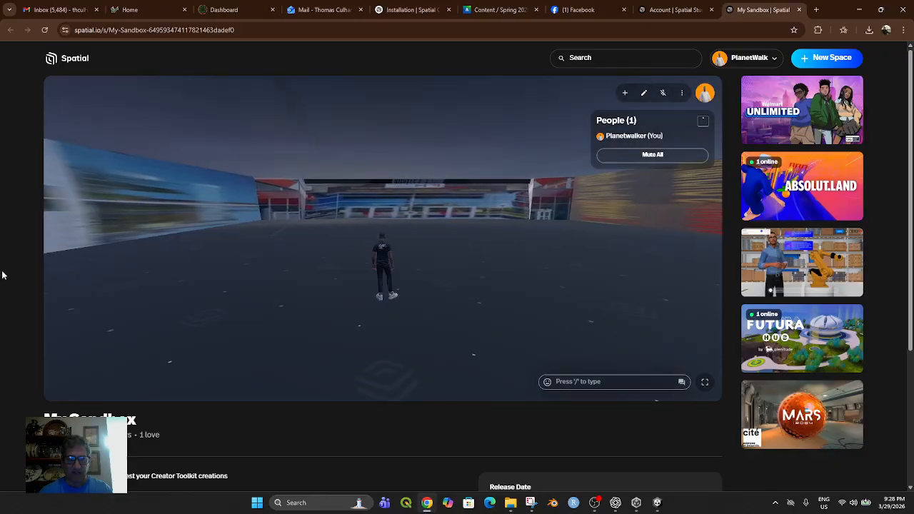
pyautogui.press('w')
pyautogui.press('w')
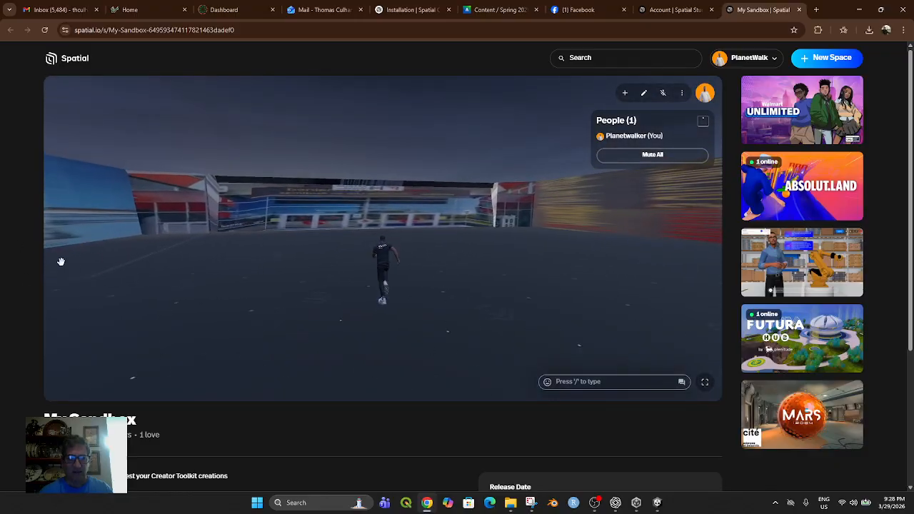
pyautogui.press('w')
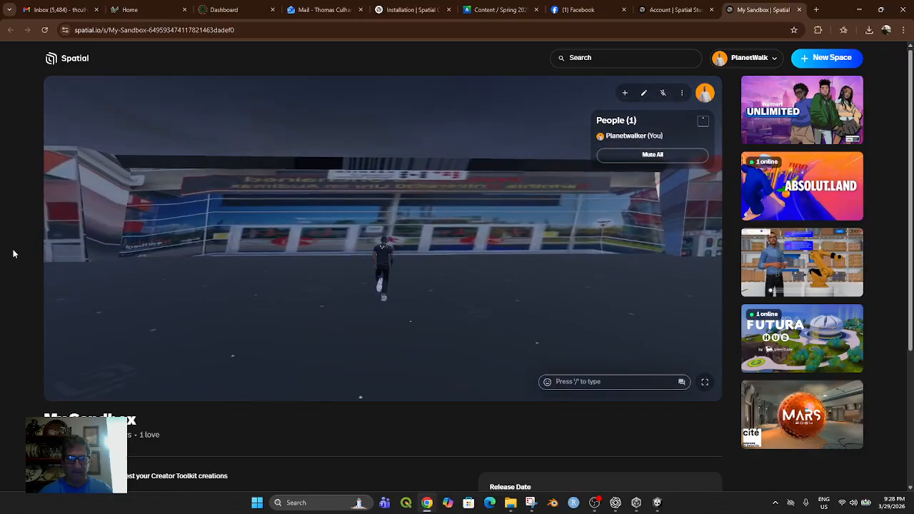
pyautogui.press('w')
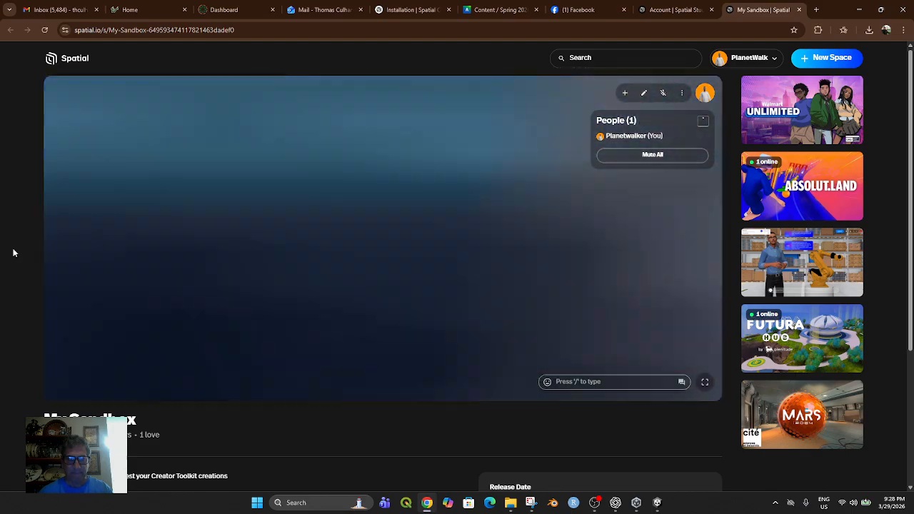
pyautogui.moveTo(458, 283); pyautogui.dragTo(2, 300)
pyautogui.moveTo(308, 322); pyautogui.dragTo(357, 295)
pyautogui.press('w')
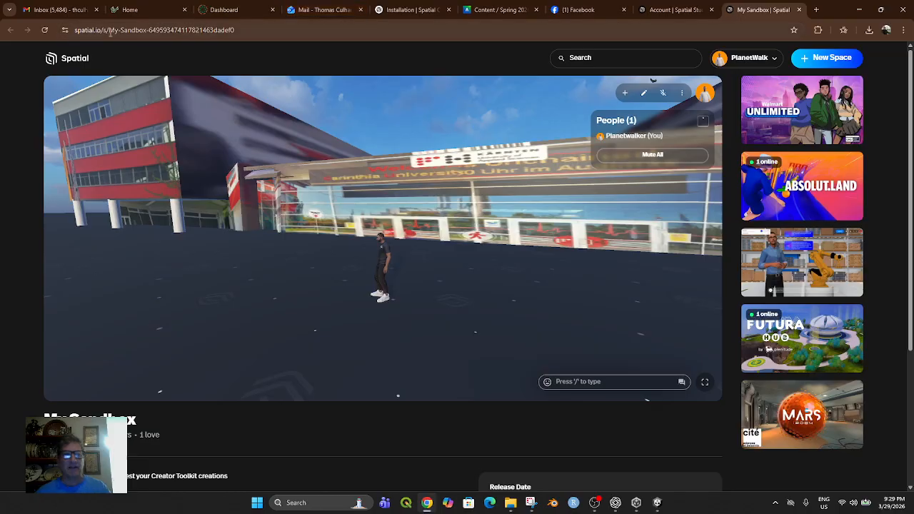
# - Switch back to Unity and import CarinthiaGroundMap1.fbx from the Carinthia Models folder into the current assets folder
pyautogui.click(635, 502)
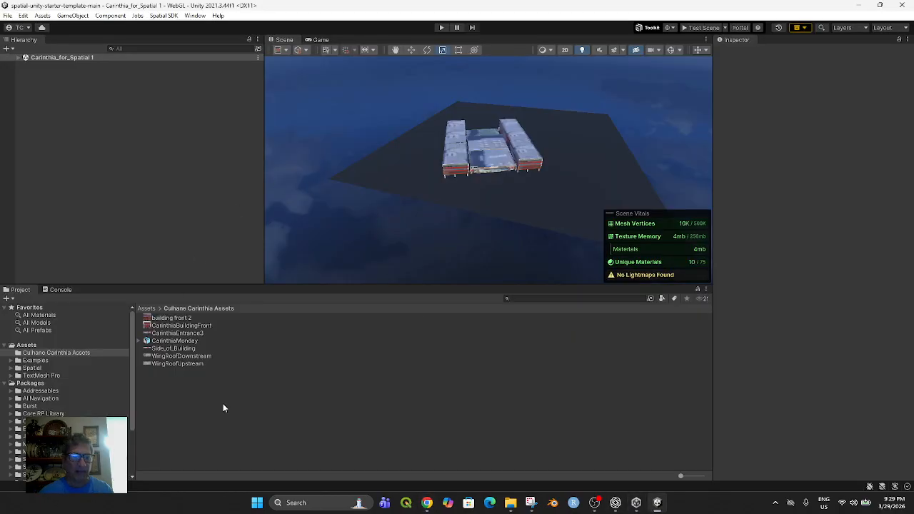
pyautogui.rightClick(239, 390)
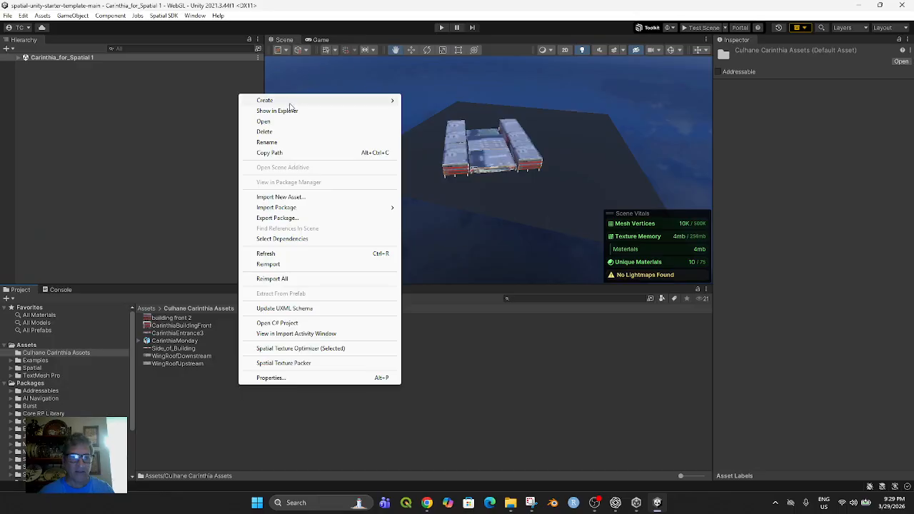
pyautogui.click(280, 196)
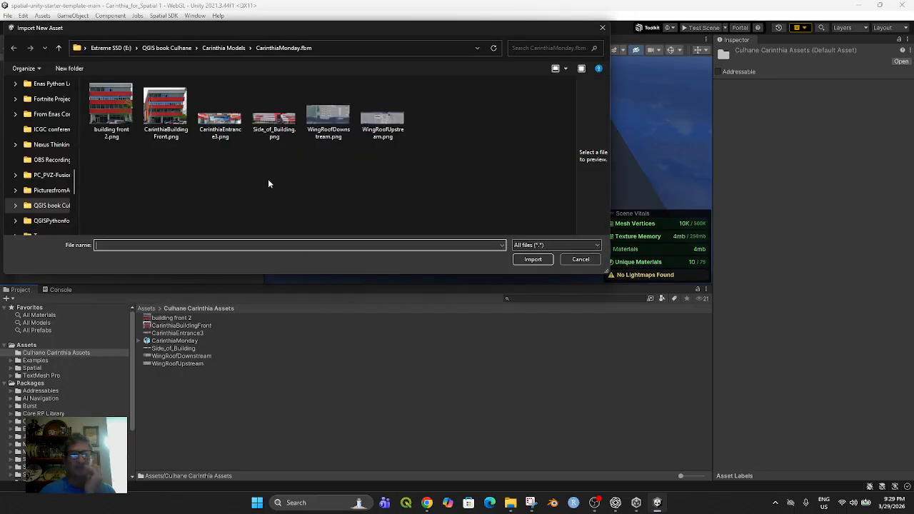
pyautogui.click(238, 50)
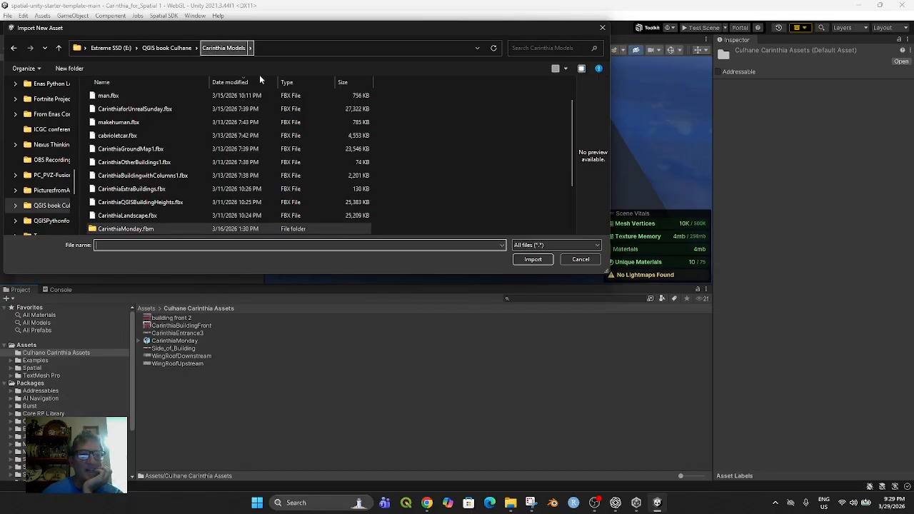
pyautogui.click(150, 149)
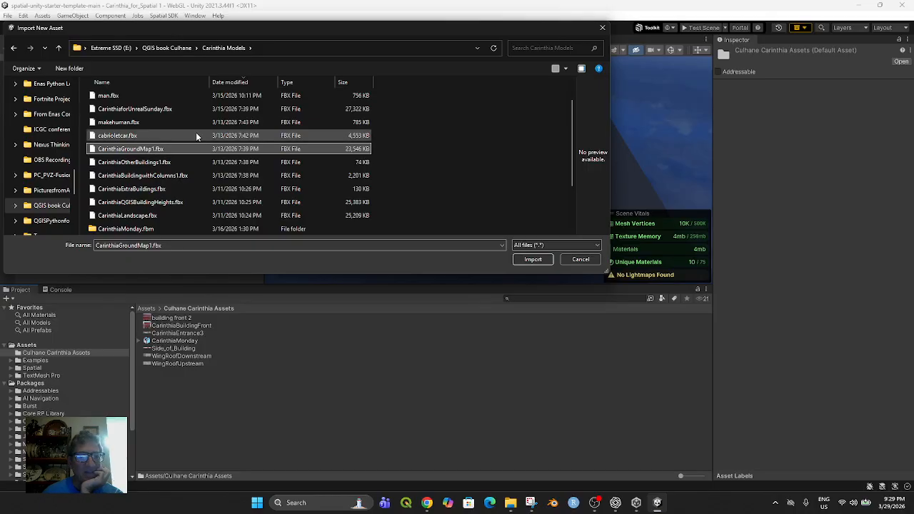
pyautogui.scroll(1, 205, 147)
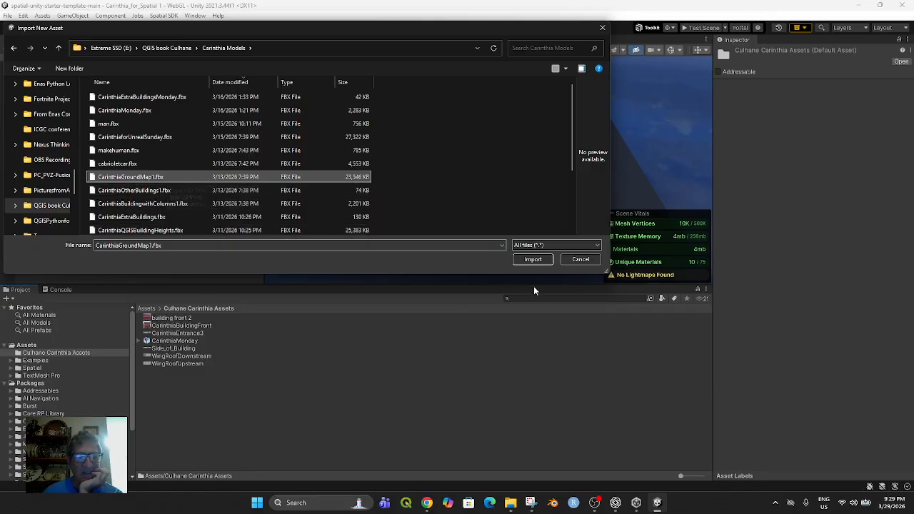
pyautogui.click(529, 260)
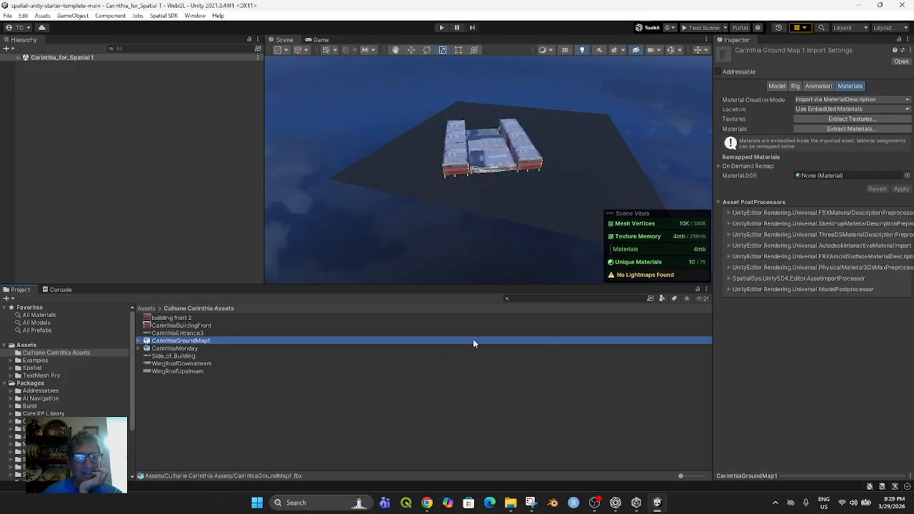
# - Import the CarinthiaSatellite4096.png texture from the CarinthiaGroundMap1.fbm folder into the same assets folder
pyautogui.rightClick(266, 395)
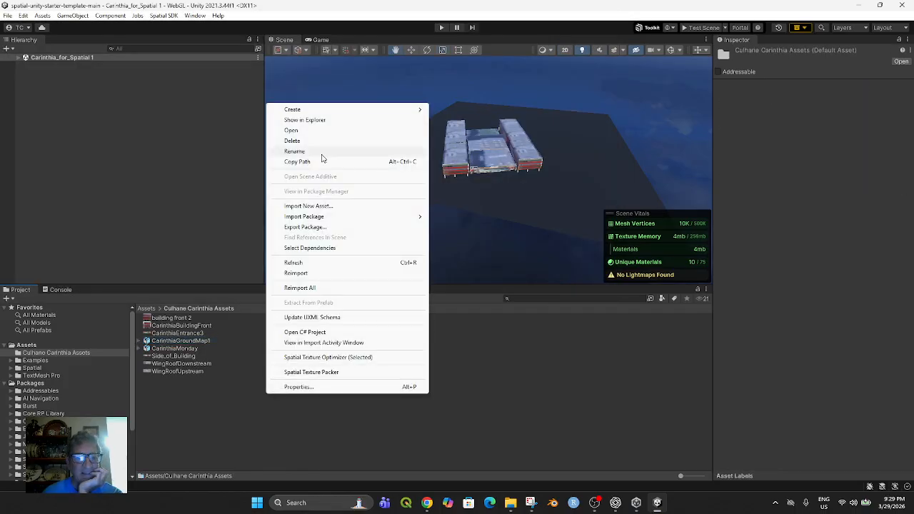
pyautogui.click(324, 207)
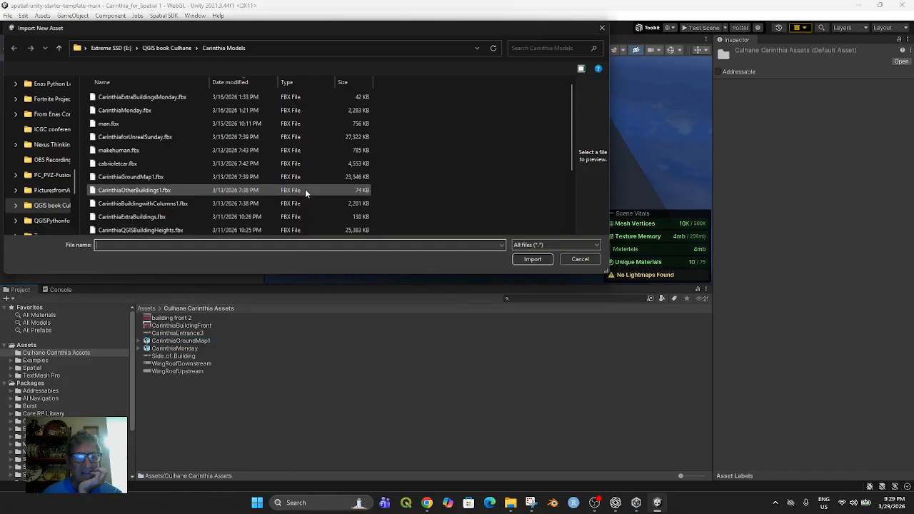
pyautogui.scroll(-3, 192, 146)
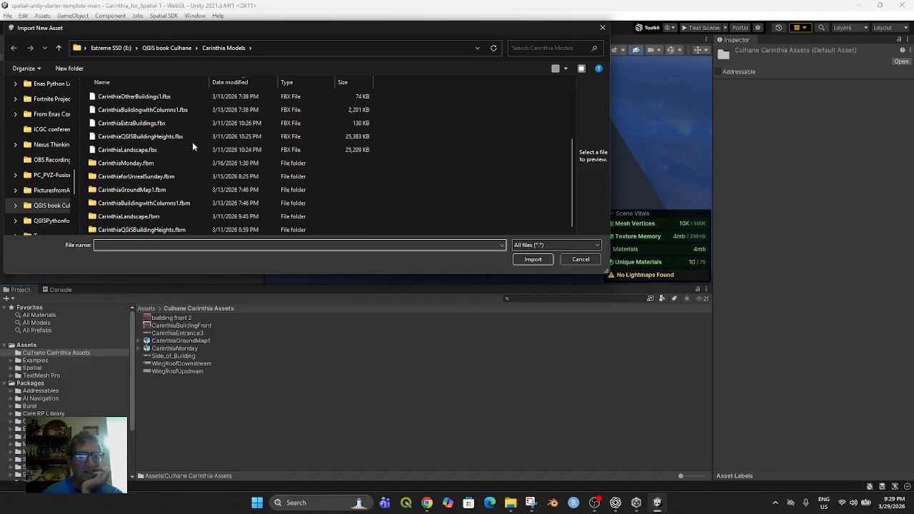
pyautogui.doubleClick(132, 190)
pyautogui.click(111, 109)
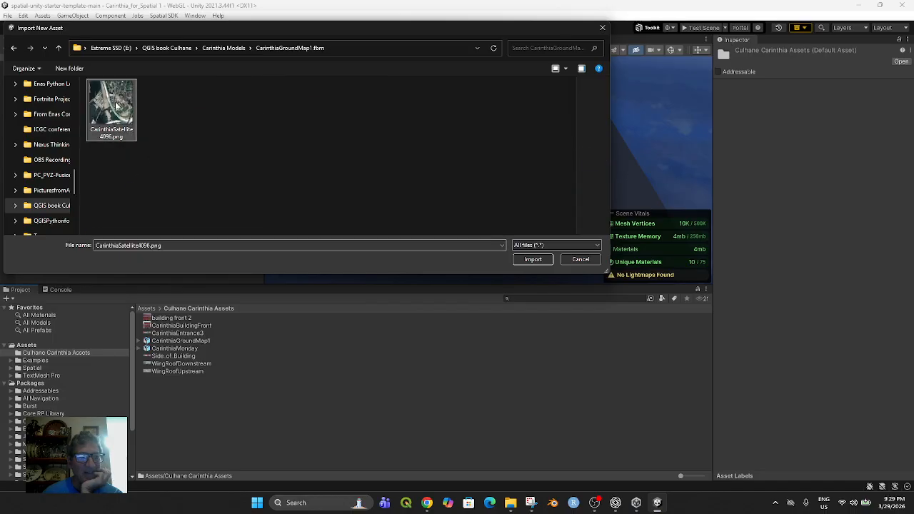
pyautogui.click(532, 259)
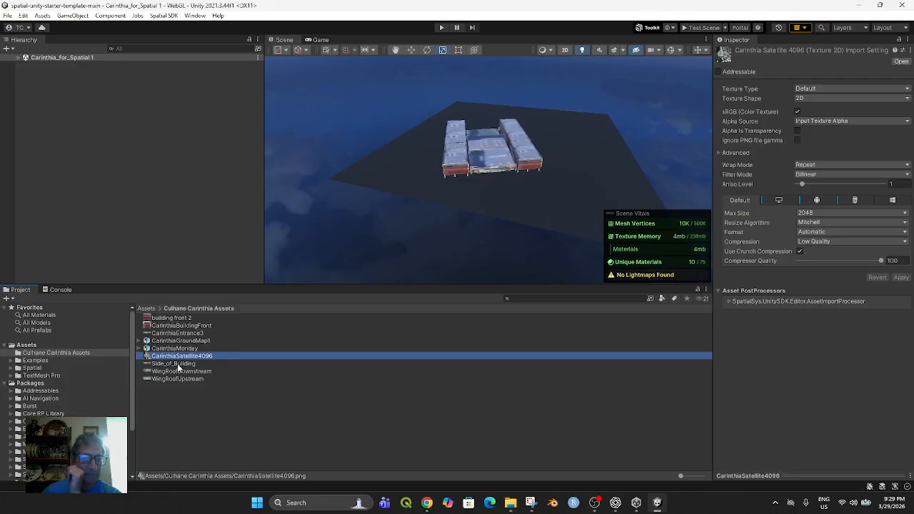
# - Add the CarinthiaGroundMap1 model to the scene and deactivate the Ground Plane object
pyautogui.moveTo(178, 341); pyautogui.dragTo(138, 175)
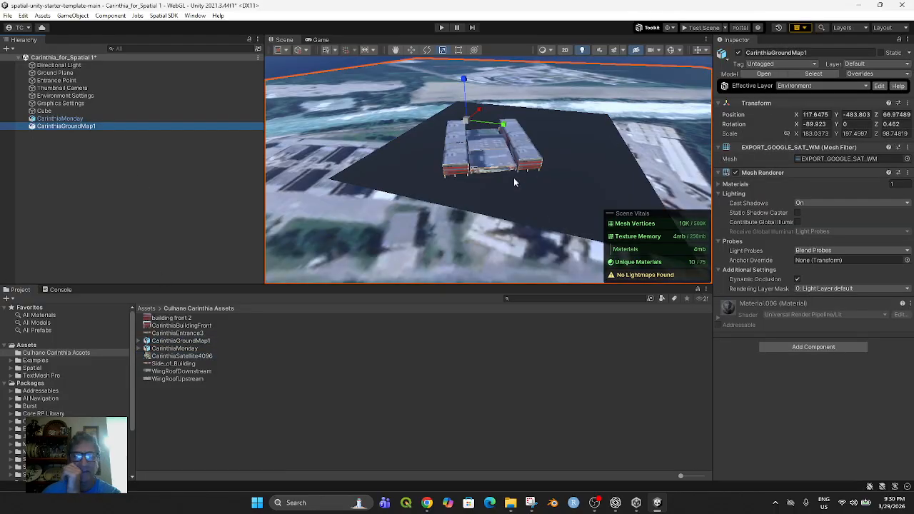
pyautogui.click(539, 194)
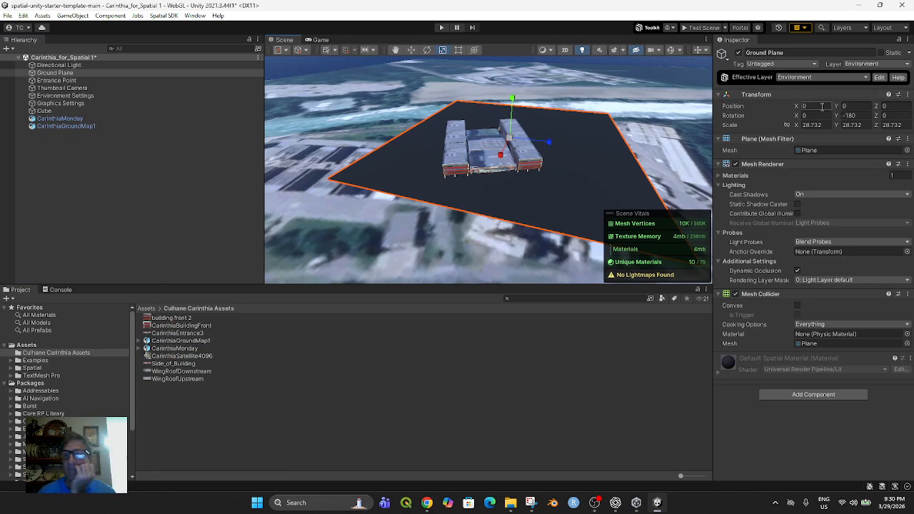
pyautogui.click(739, 53)
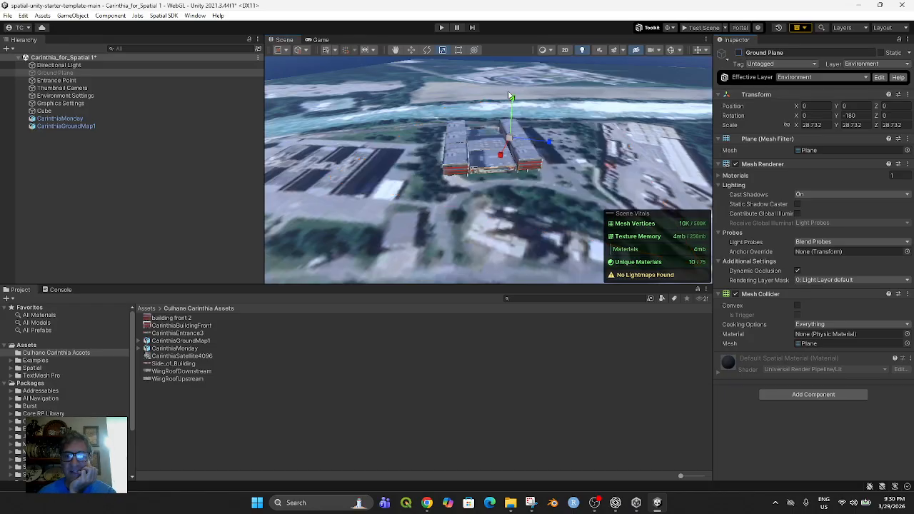
# - Move the CarinthiaMonday building along the Z axis to about -4.1 on the satellite map, and save the scene
pyautogui.click(449, 164)
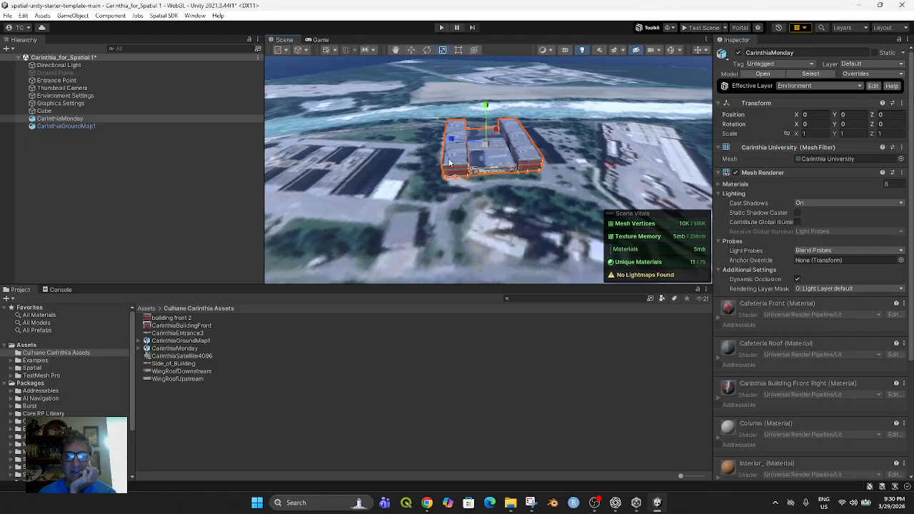
pyautogui.click(411, 50)
pyautogui.moveTo(457, 142); pyautogui.dragTo(487, 141)
pyautogui.moveTo(531, 166); pyautogui.dragTo(473, 193, button='right')
pyautogui.moveTo(532, 177); pyautogui.dragTo(326, 309, button='middle')
pyautogui.moveTo(444, 259); pyautogui.dragTo(530, 95, button='middle')
pyautogui.moveTo(479, 124); pyautogui.dragTo(526, 115, button='middle')
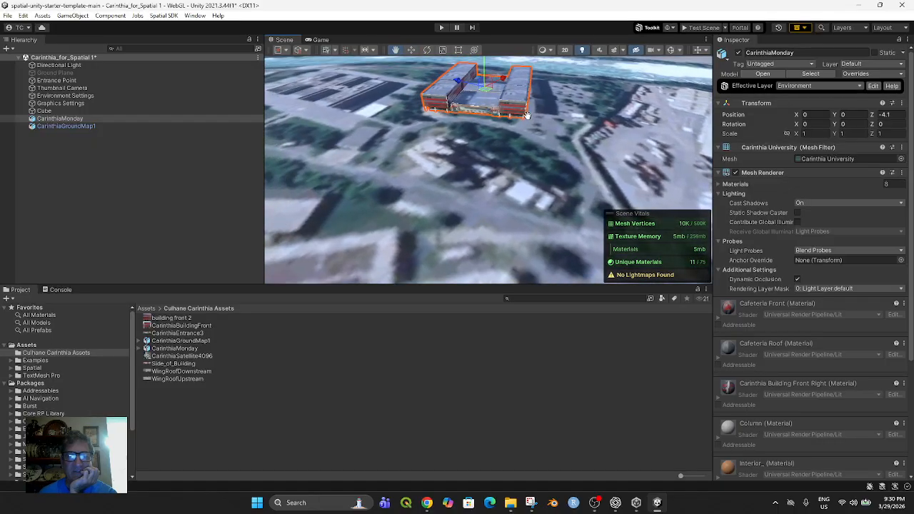
pyautogui.scroll(-2, 481, 148)
pyautogui.moveTo(487, 113); pyautogui.dragTo(494, 200, button='right')
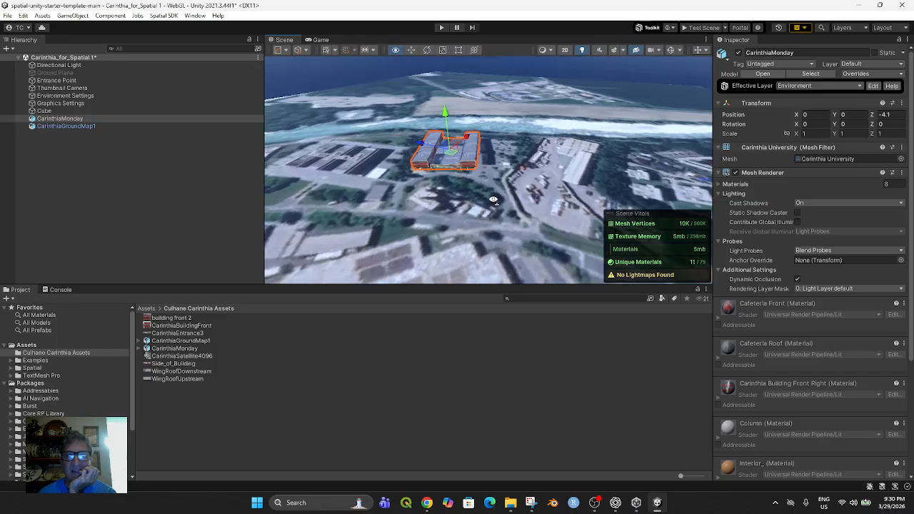
pyautogui.click(7, 16)
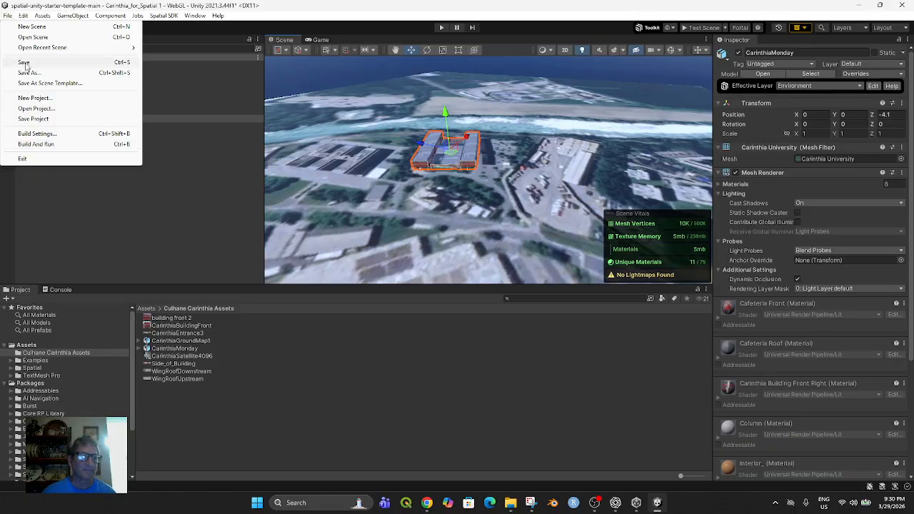
pyautogui.click(25, 63)
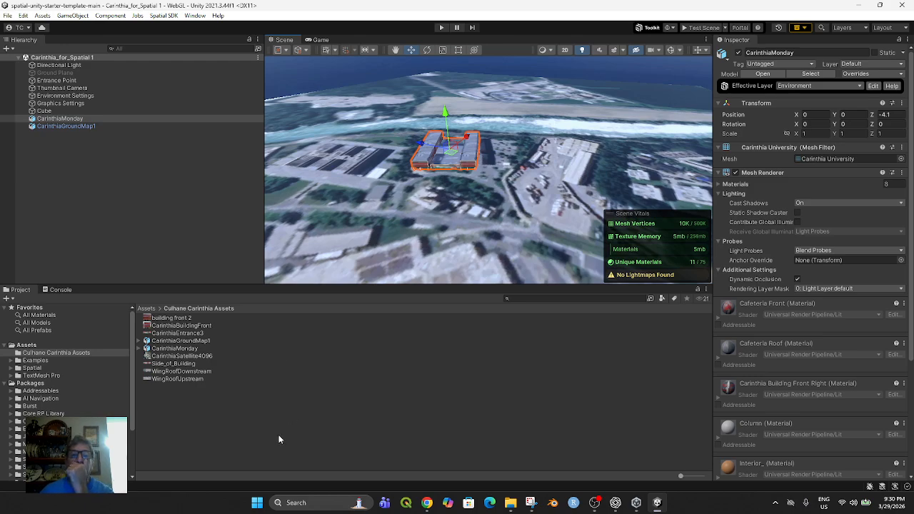
# - Import CarinthiaOtherBuildings1.fbx from the Carinthia Models folder into the Culhane Carinthia Assets folder
pyautogui.rightClick(266, 407)
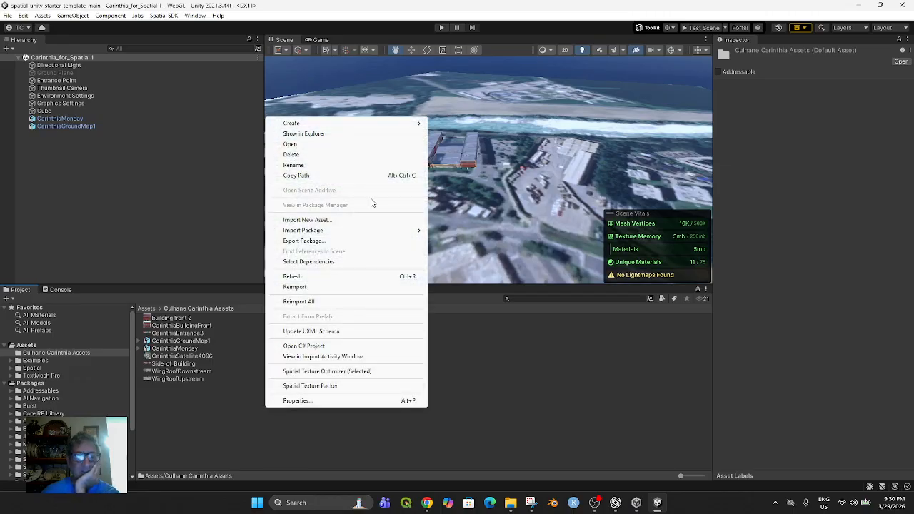
pyautogui.click(318, 222)
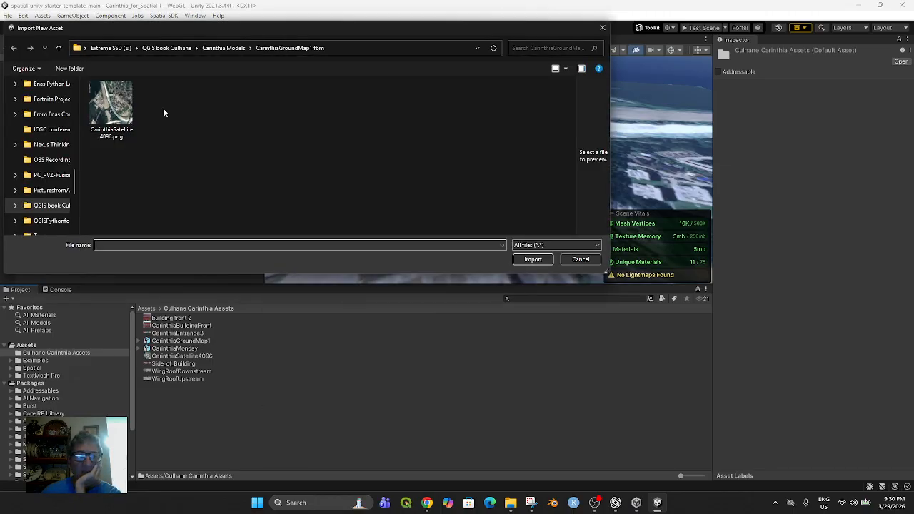
pyautogui.click(217, 47)
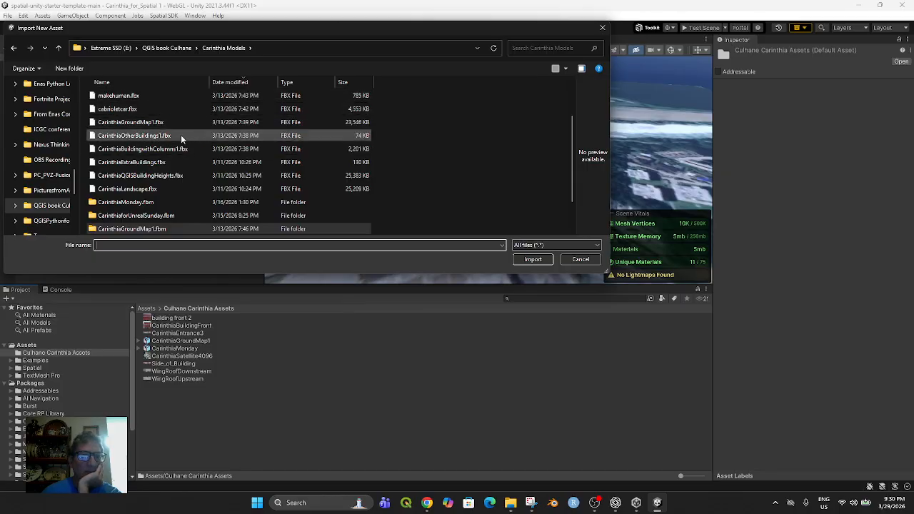
pyautogui.click(158, 136)
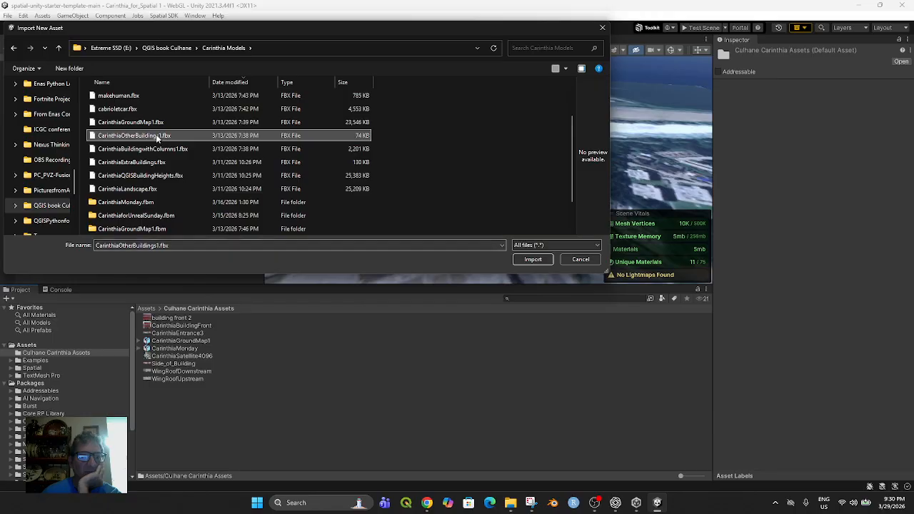
pyautogui.click(537, 258)
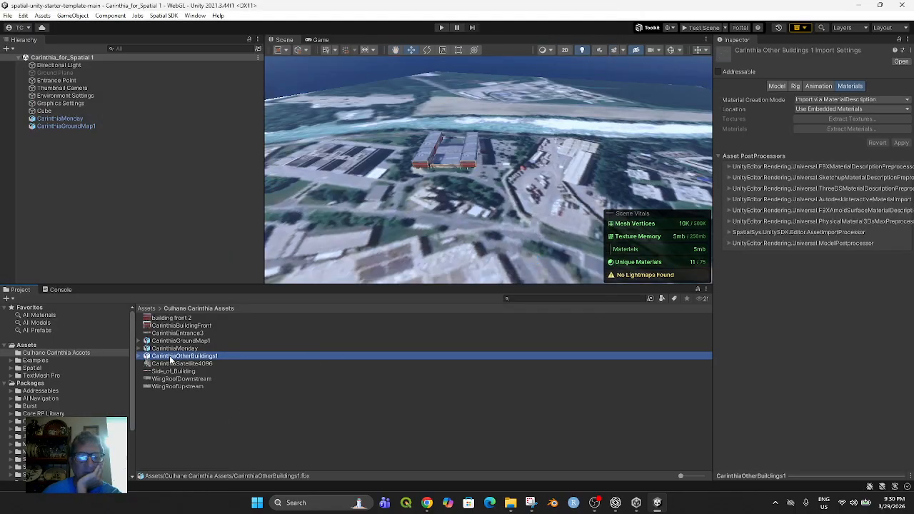
pyautogui.rightClick(179, 421)
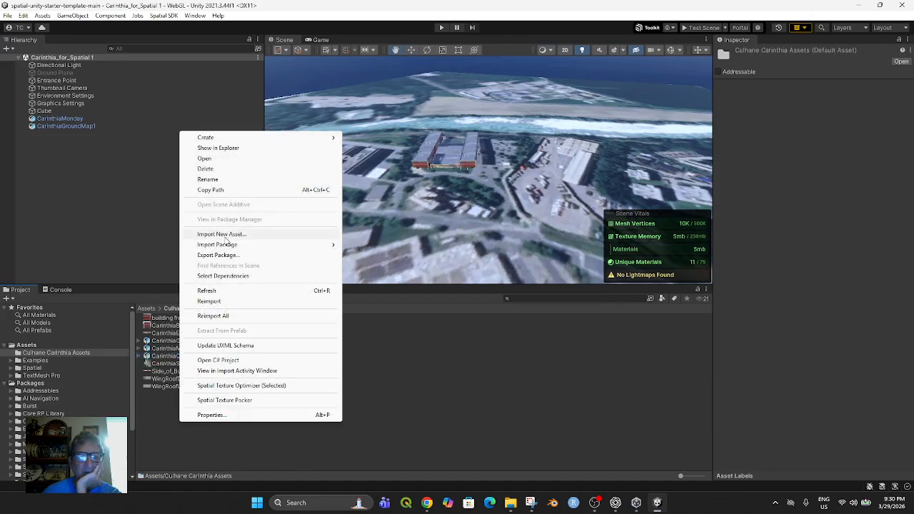
pyautogui.click(224, 236)
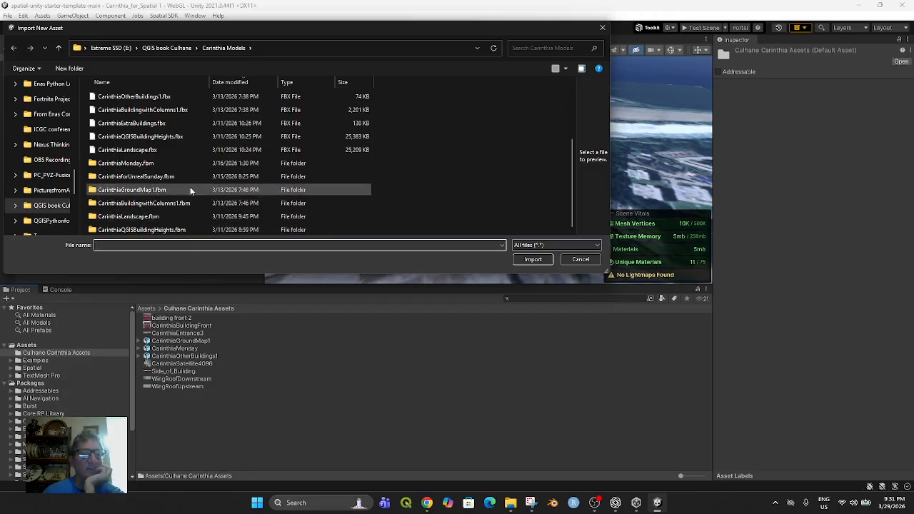
pyautogui.click(580, 260)
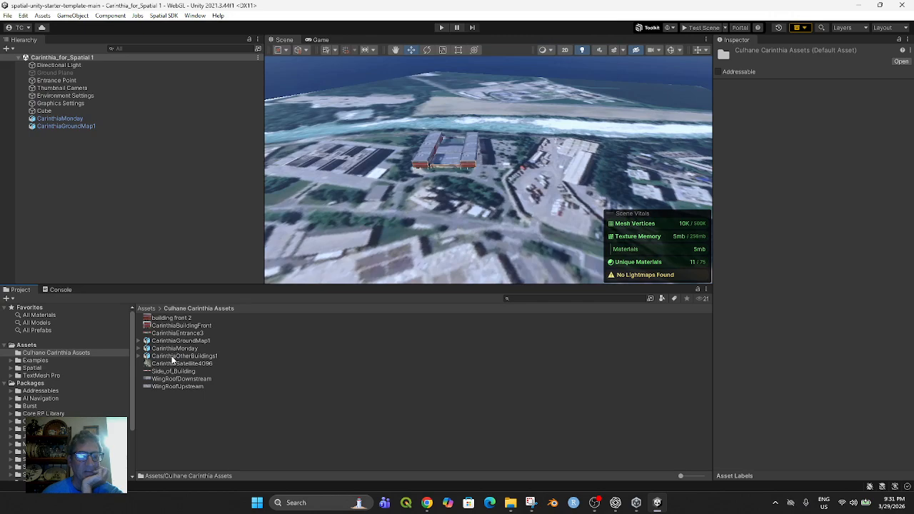
# - Add the CarinthiaOtherBuildings1 model to the scene and save the scene
pyautogui.moveTo(172, 359); pyautogui.dragTo(118, 196)
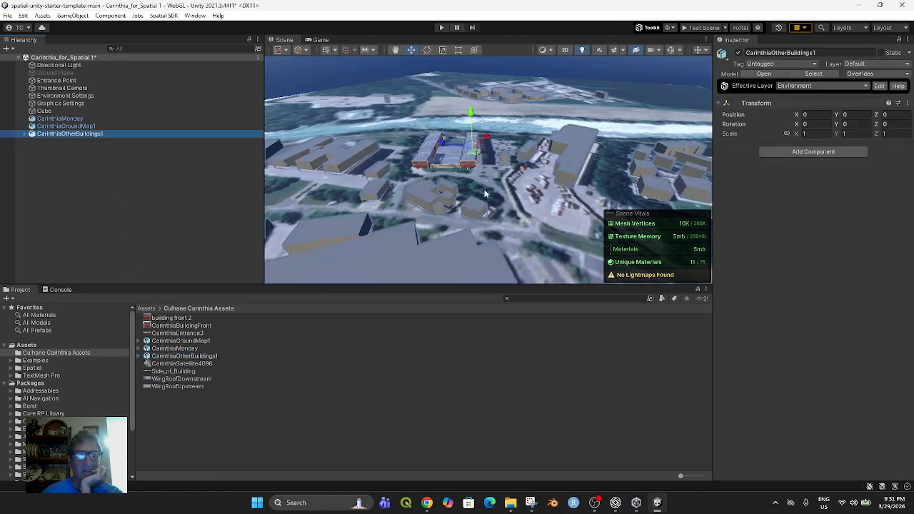
pyautogui.moveTo(501, 212); pyautogui.dragTo(521, 202, button='right')
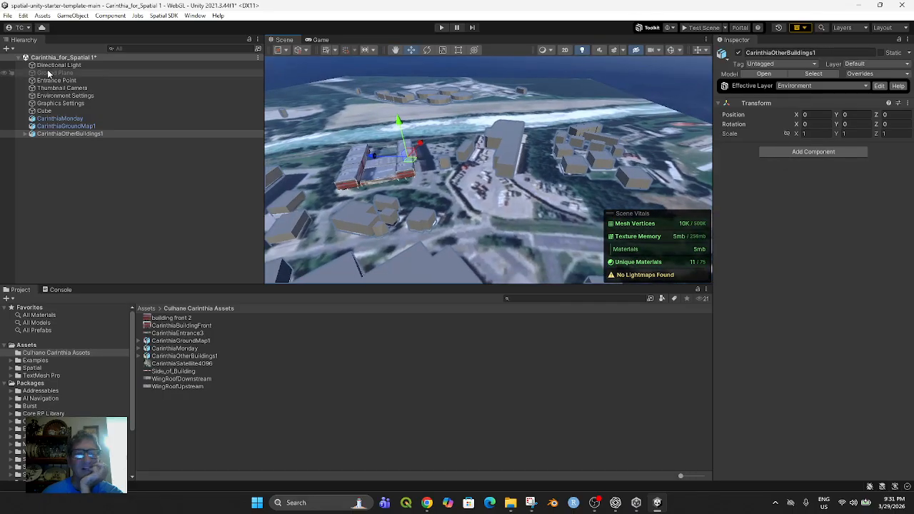
pyautogui.click(13, 15)
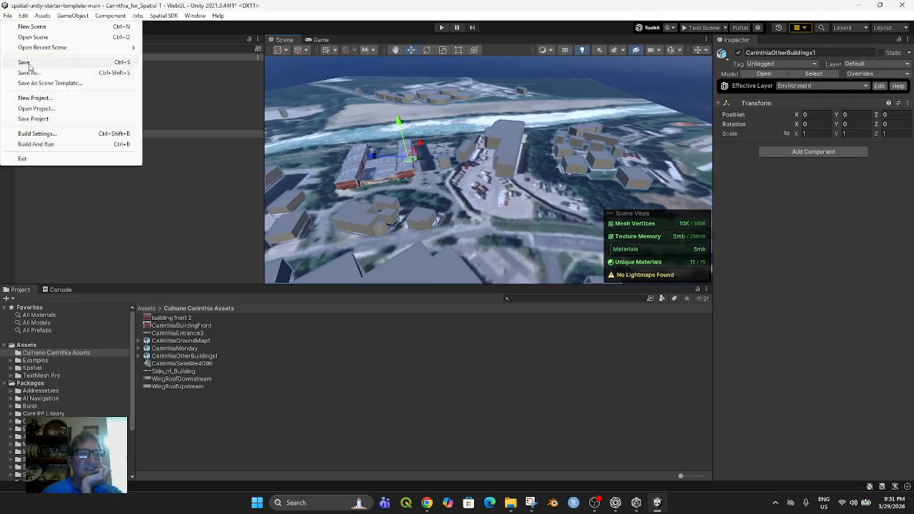
pyautogui.click(29, 62)
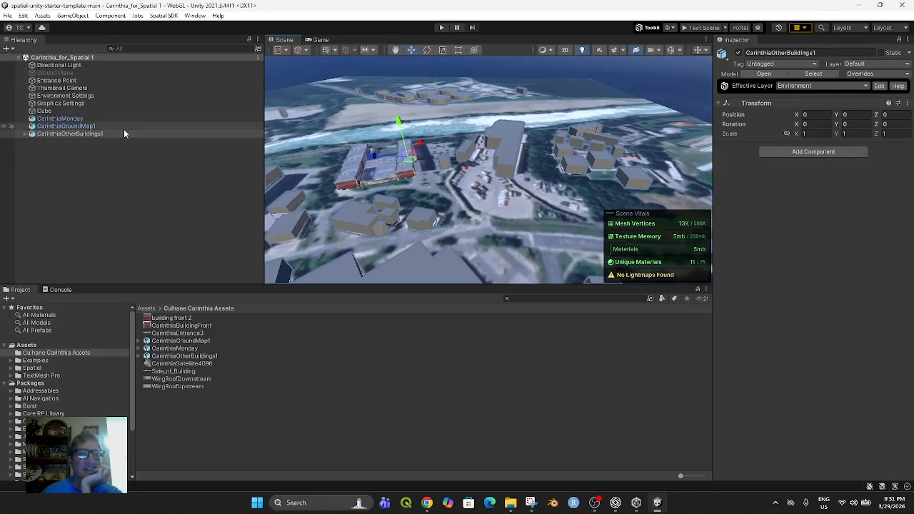
# - Try to upload the Carinthia_University scene to the Spatial sandbox for testing, dismiss the error dialog and refresh the issue check
pyautogui.click(703, 28)
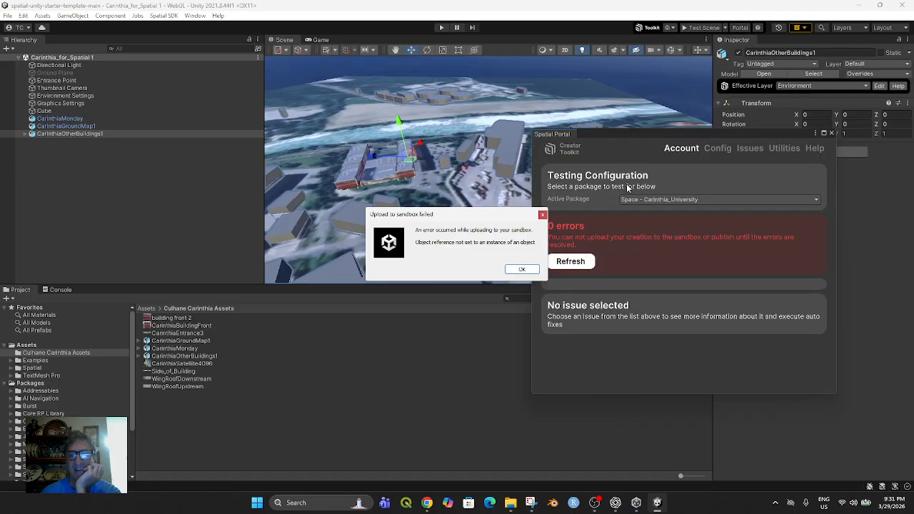
pyautogui.click(521, 270)
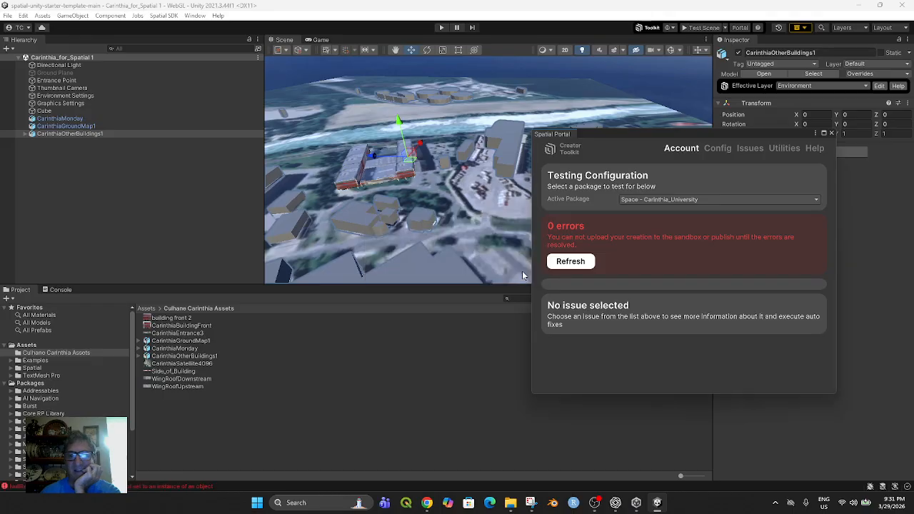
pyautogui.click(577, 263)
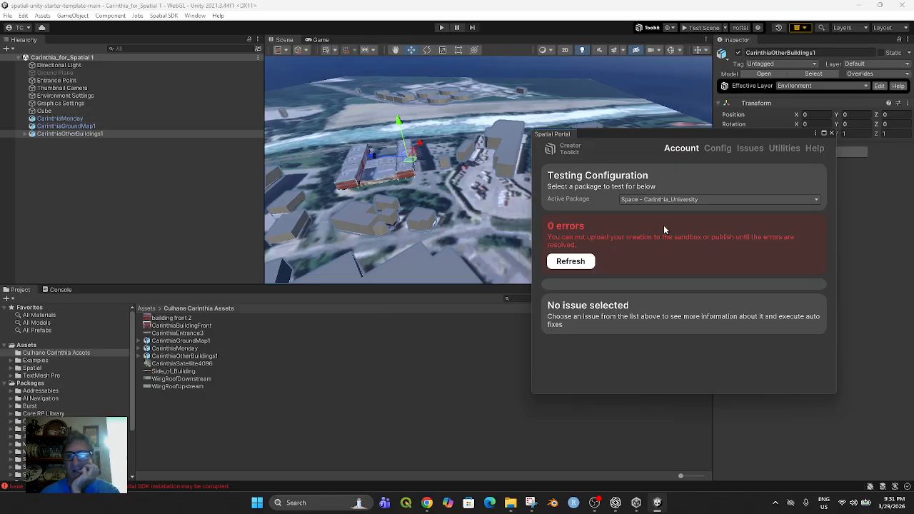
# - Try Space_1 as the active package for testing and refresh the issue check
pyautogui.click(682, 199)
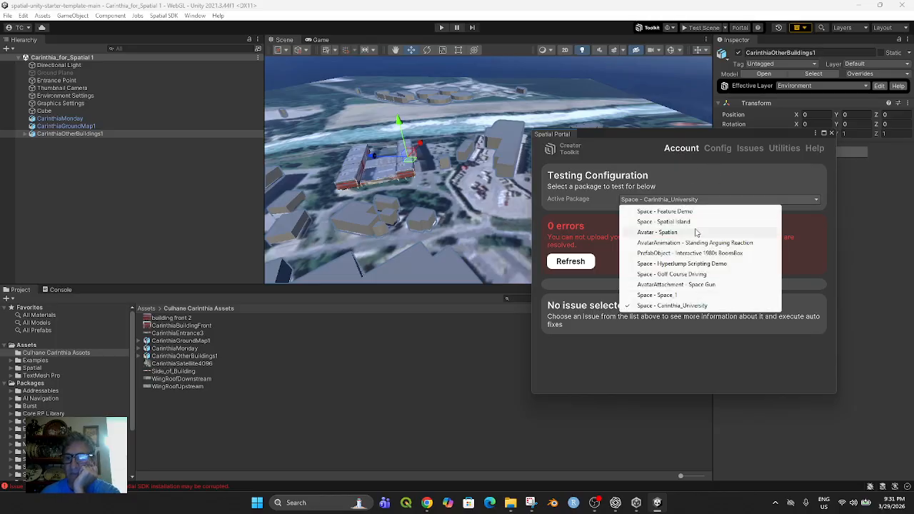
pyautogui.click(658, 295)
pyautogui.click(571, 266)
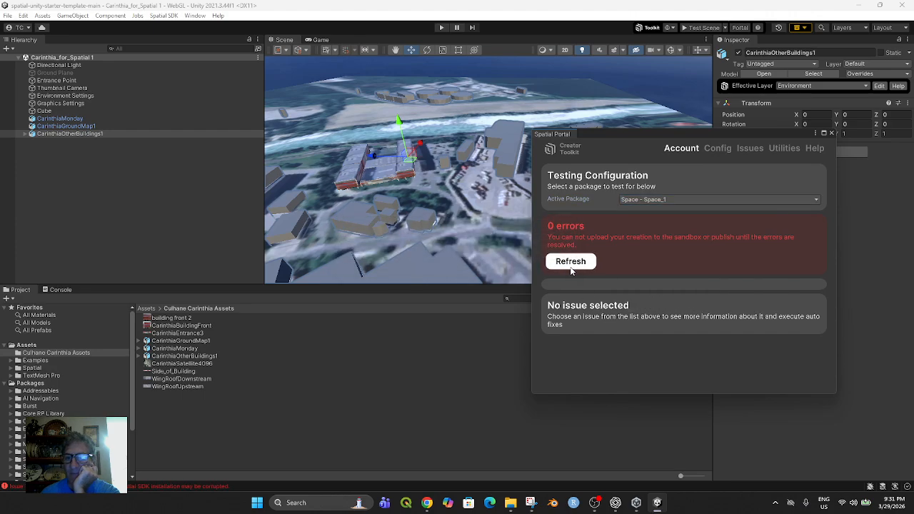
# - Review the account login, project configuration and issues pages of the Spatial Portal
pyautogui.click(719, 149)
pyautogui.click(685, 149)
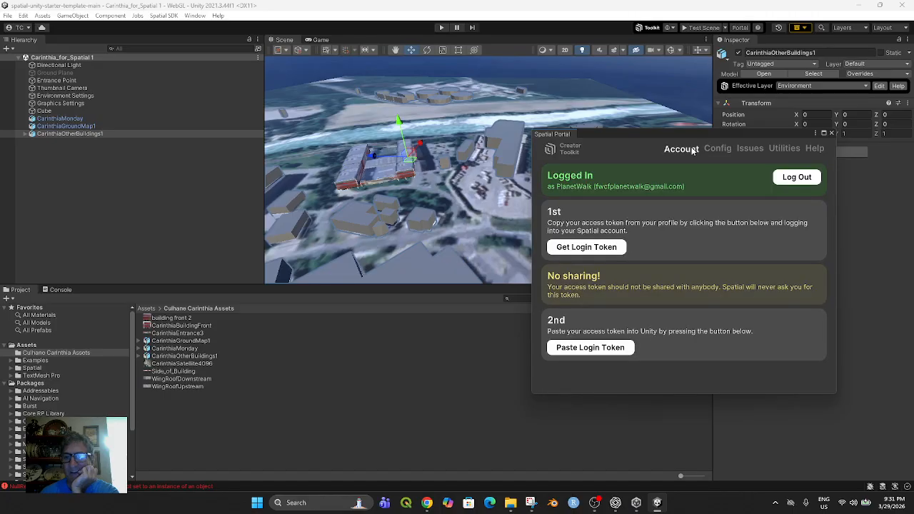
pyautogui.click(433, 386)
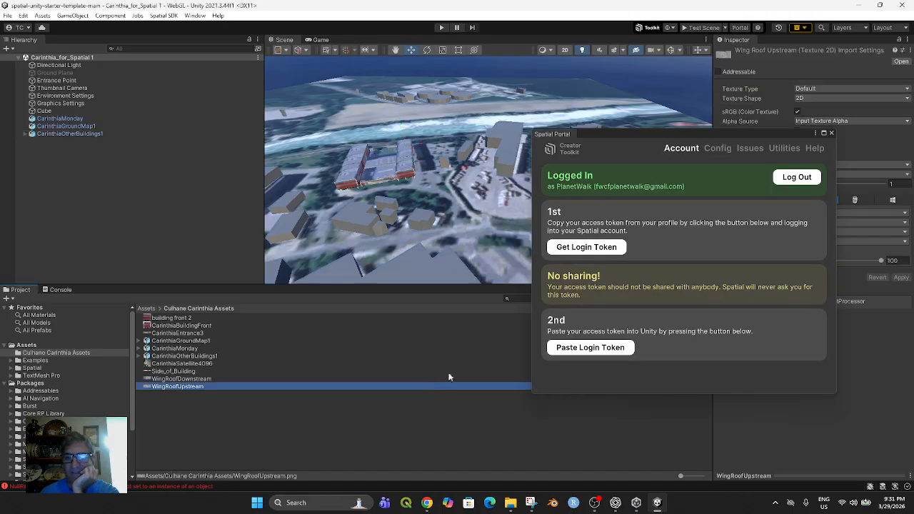
pyautogui.click(725, 149)
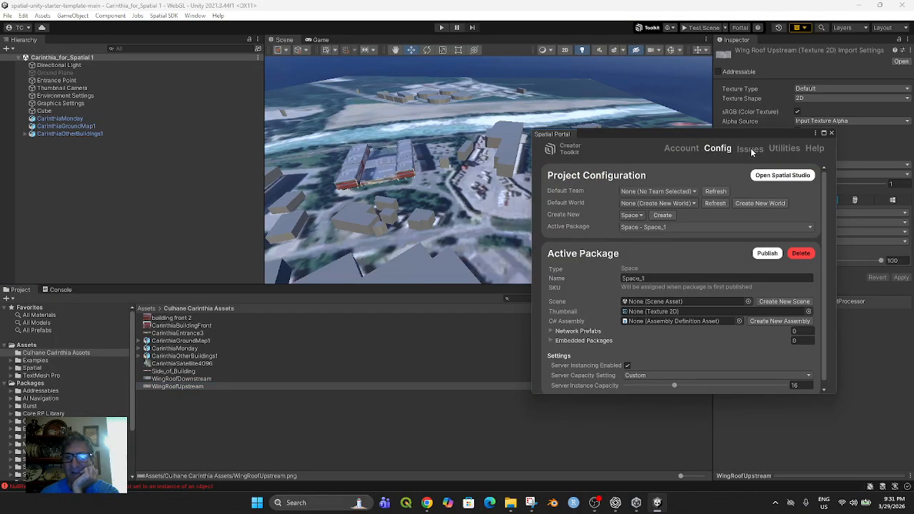
pyautogui.click(751, 147)
# - Delete the CarinthiaOtherBuildings1 model from the scene and refresh the issue check
pyautogui.click(62, 135)
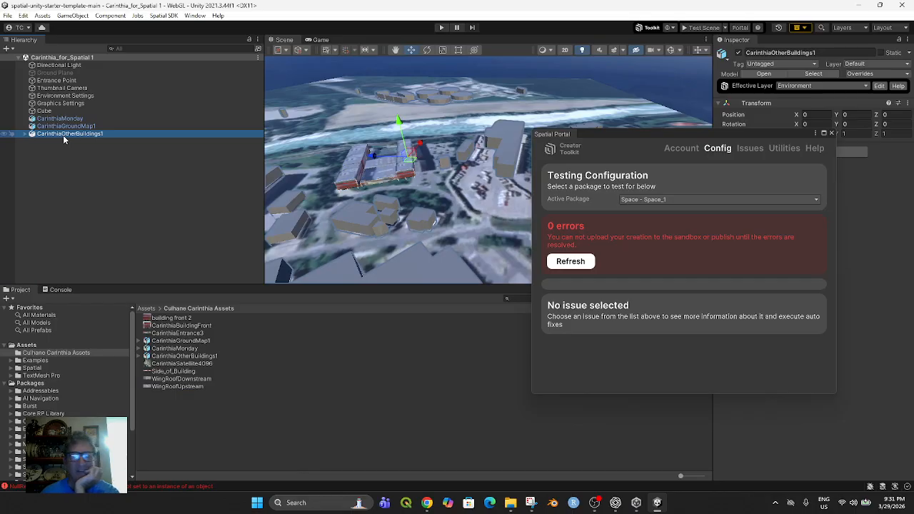
pyautogui.press('Delete')
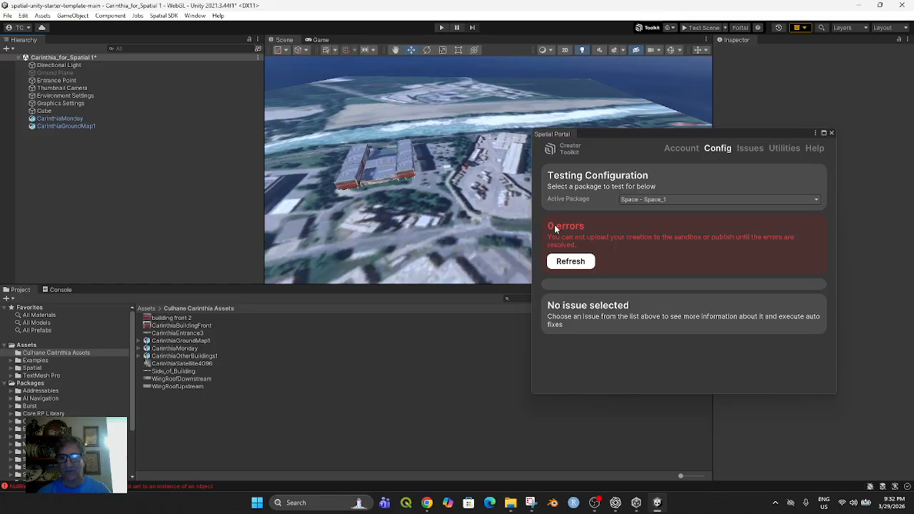
pyautogui.click(569, 266)
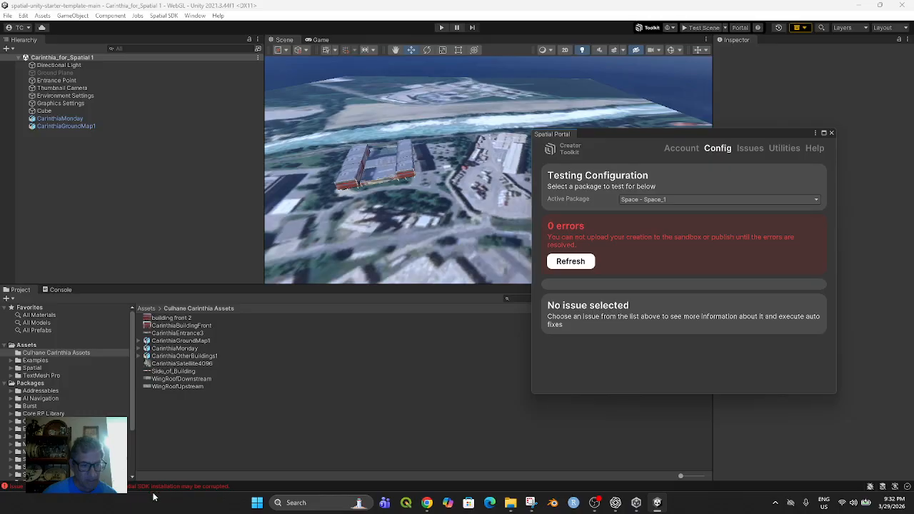
# - Set the active package back to Carinthia_University, refresh the issue check and close the Spatial Portal
pyautogui.click(761, 200)
pyautogui.click(677, 306)
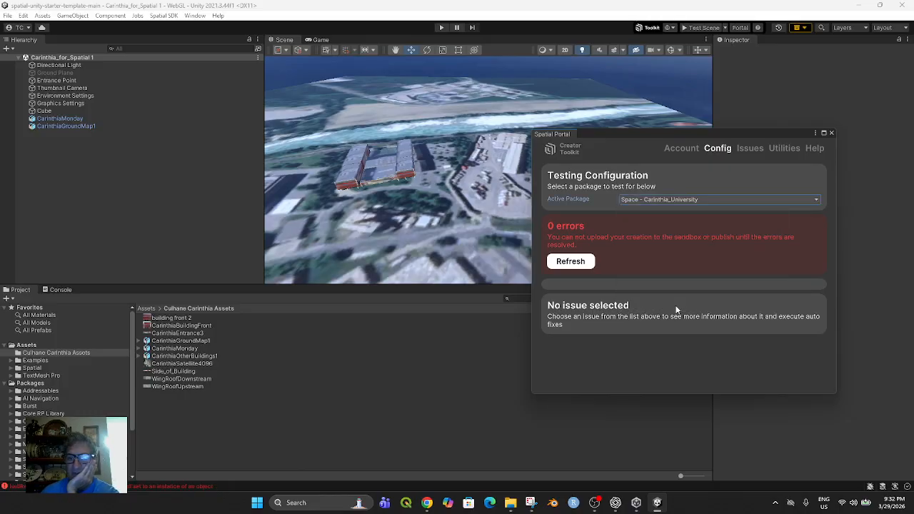
pyautogui.click(576, 262)
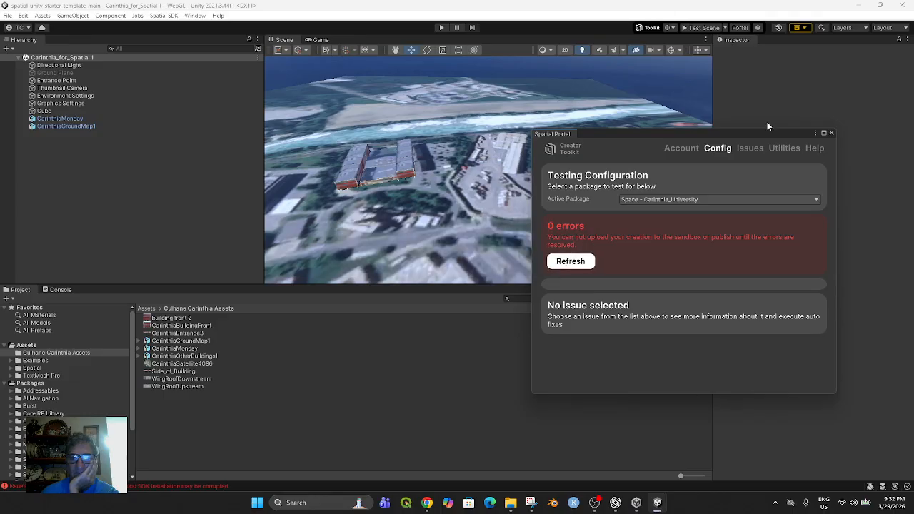
pyautogui.click(830, 134)
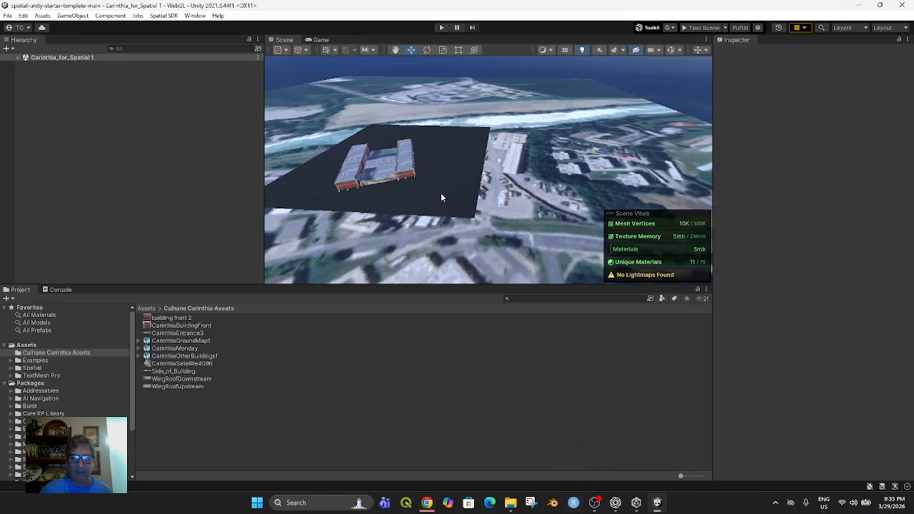
# - Switch to Chrome and close the older My Sandbox tab, leaving the newly loading sandbox open
pyautogui.click(427, 504)
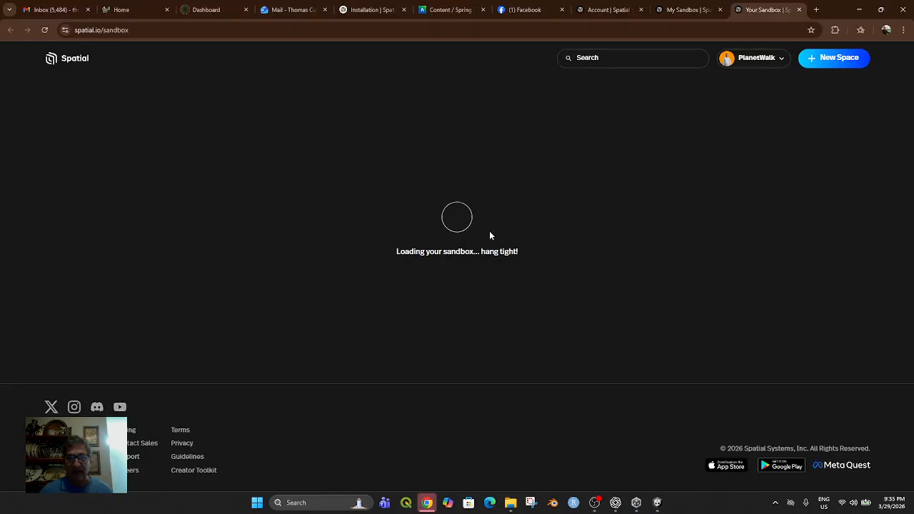
pyautogui.click(720, 9)
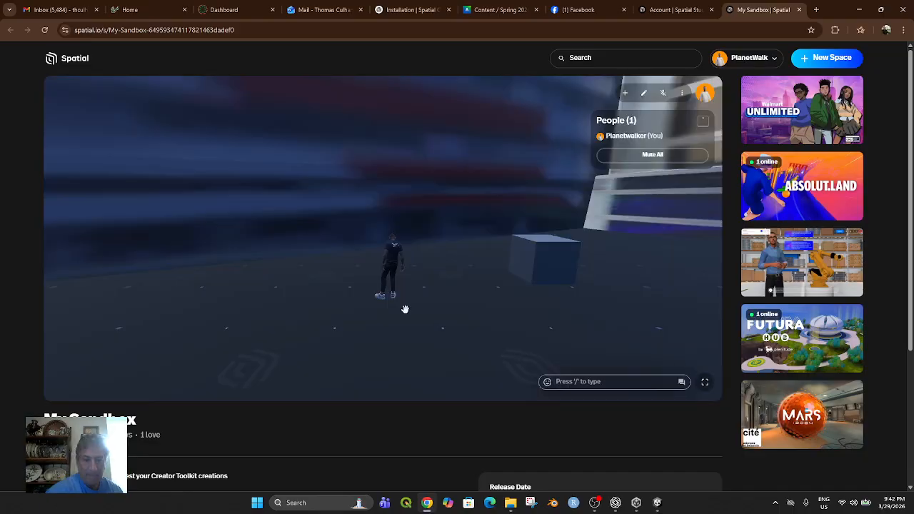
# - Walk the avatar around the cube and along the textured walls to examine the building's interior in the sandbox
pyautogui.moveTo(502, 311); pyautogui.dragTo(796, 414)
pyautogui.press('w')
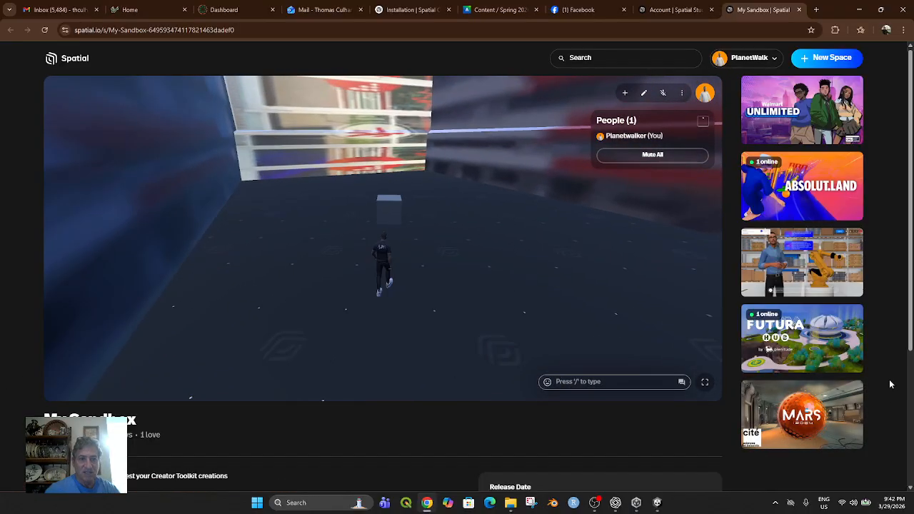
pyautogui.moveTo(552, 310); pyautogui.dragTo(814, 292)
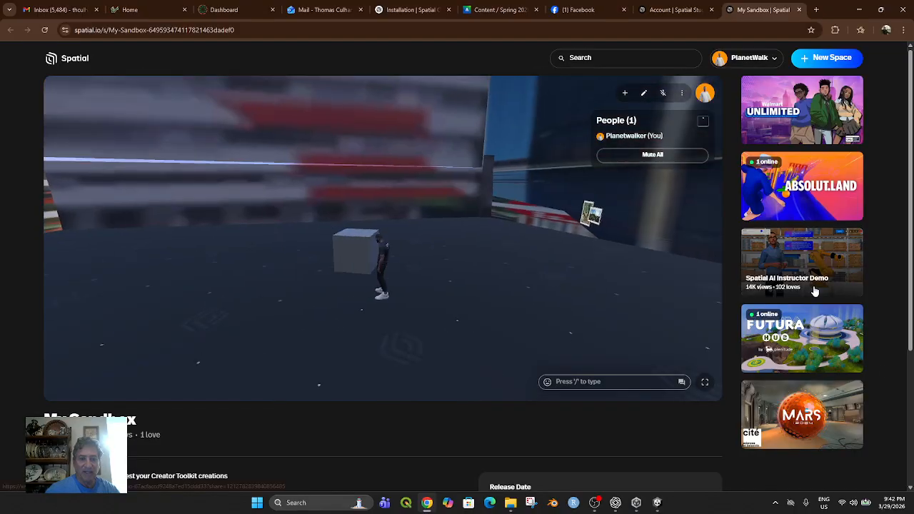
pyautogui.moveTo(471, 300); pyautogui.dragTo(772, 306)
pyautogui.press('w')
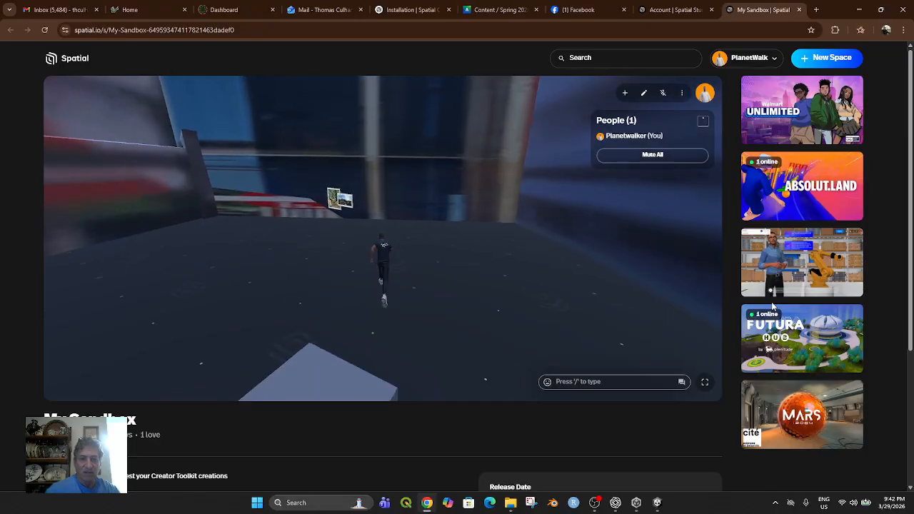
pyautogui.press('w')
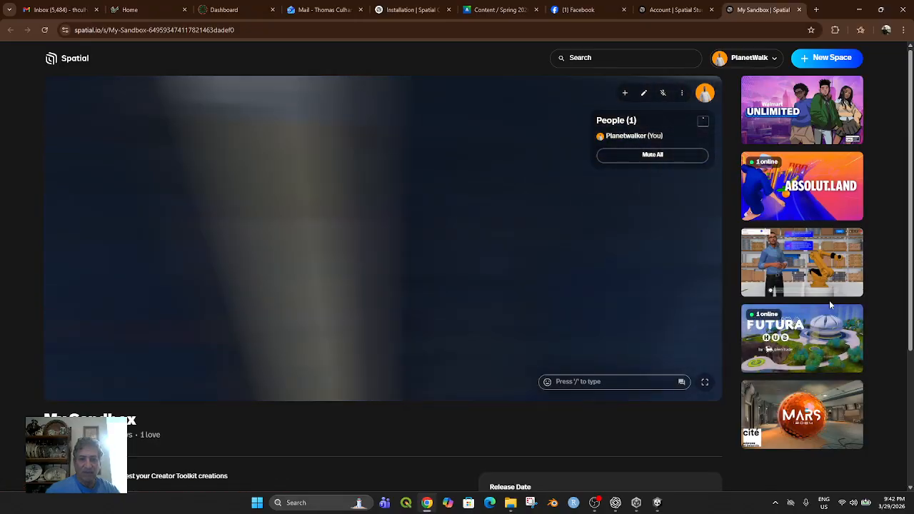
pyautogui.press('w')
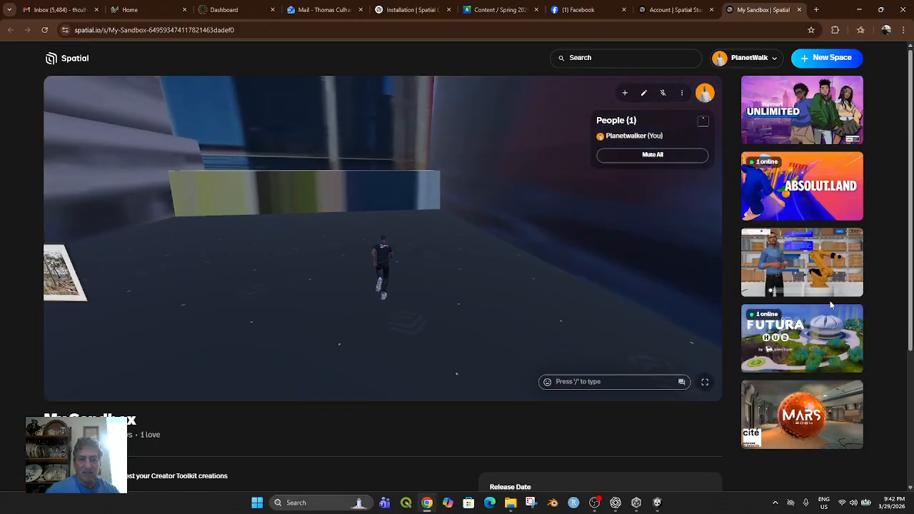
pyautogui.press('w')
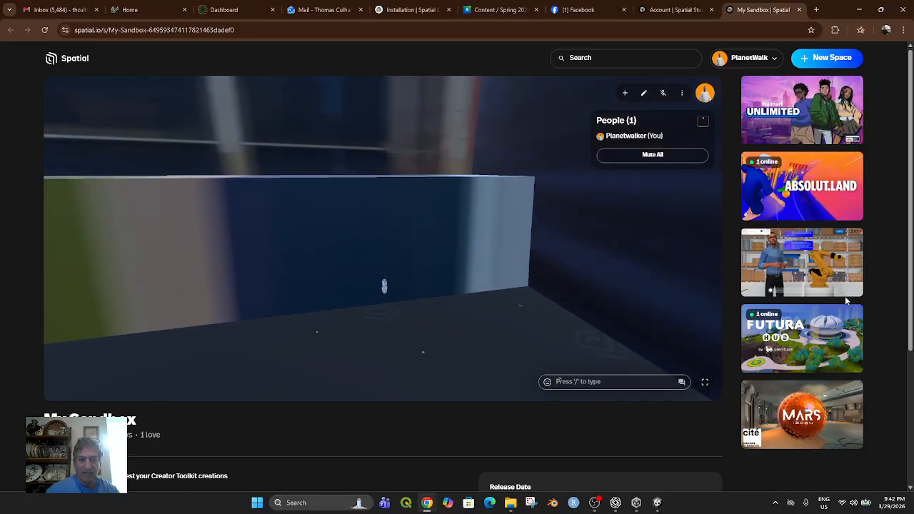
pyautogui.press('w')
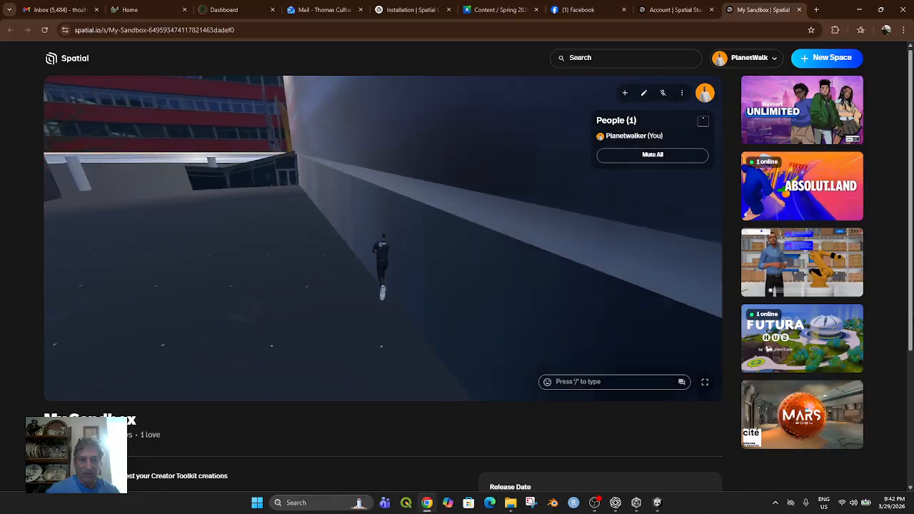
pyautogui.press('w')
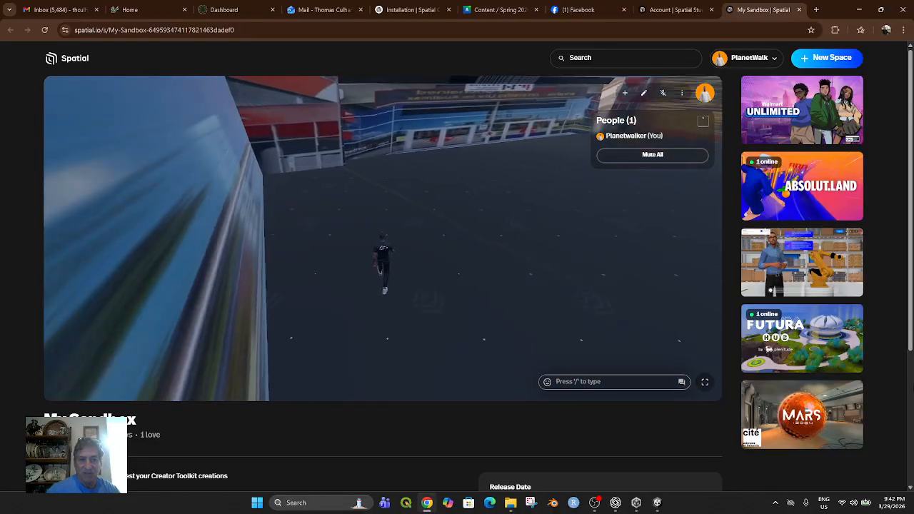
# - Walk the avatar through the building's facade and out to the edge of the dark ground plane to examine the surroundings
pyautogui.scroll(-3, 456, 286)
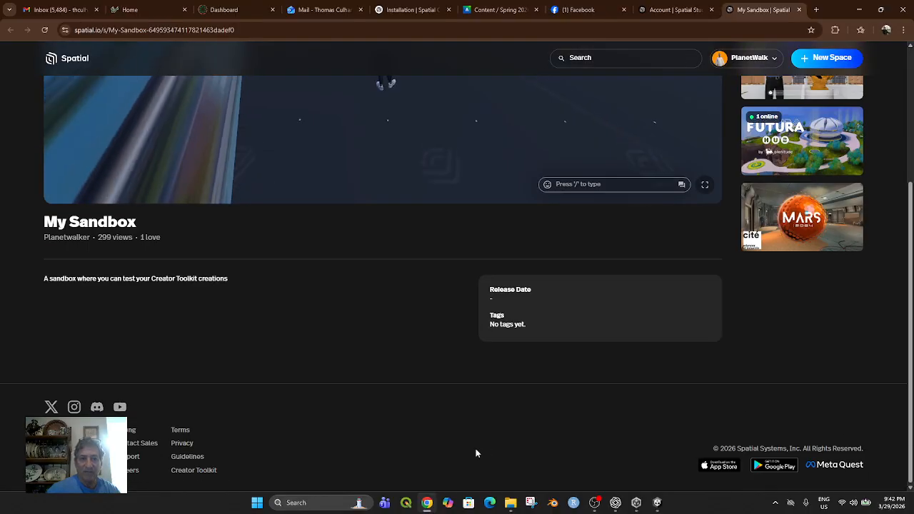
pyautogui.scroll(3, 486, 450)
pyautogui.press('w')
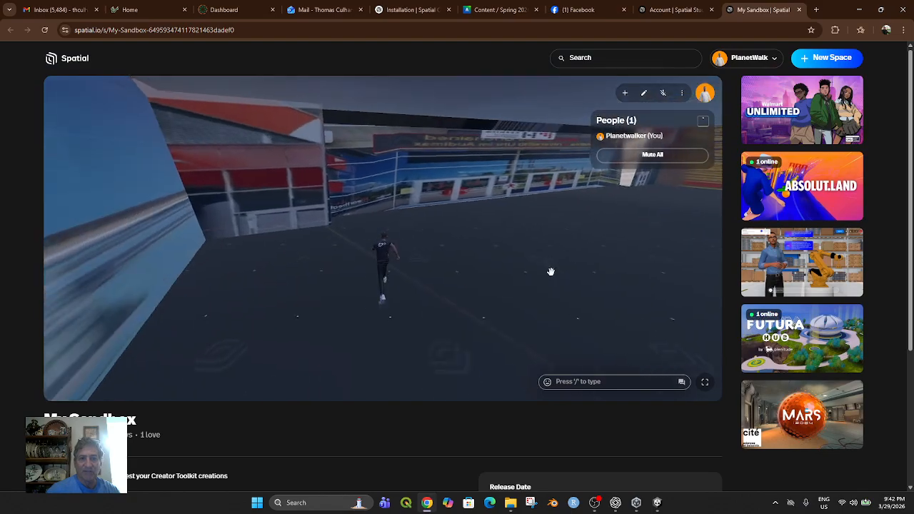
pyautogui.press('w')
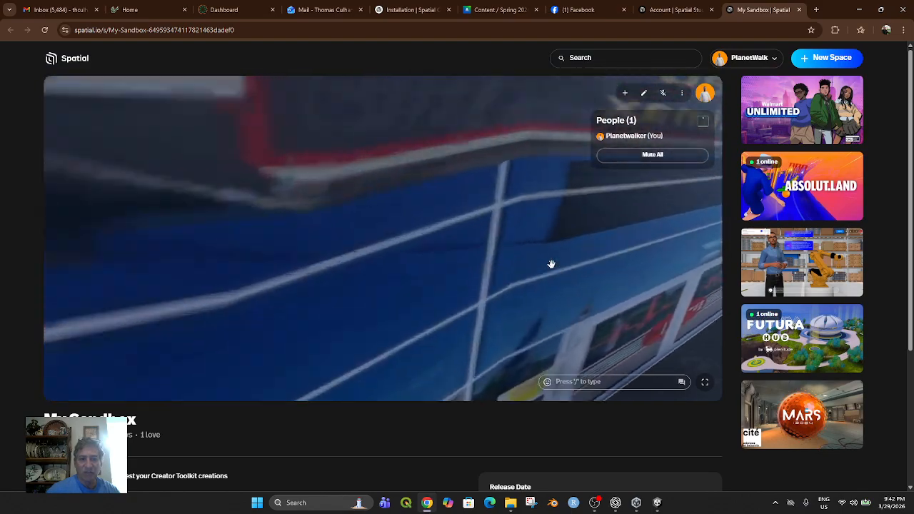
pyautogui.press('w')
pyautogui.press('w')
pyautogui.moveTo(456, 284); pyautogui.dragTo(866, 254)
pyautogui.press('w')
pyautogui.press('w')
pyautogui.moveTo(791, 260); pyautogui.dragTo(663, 277)
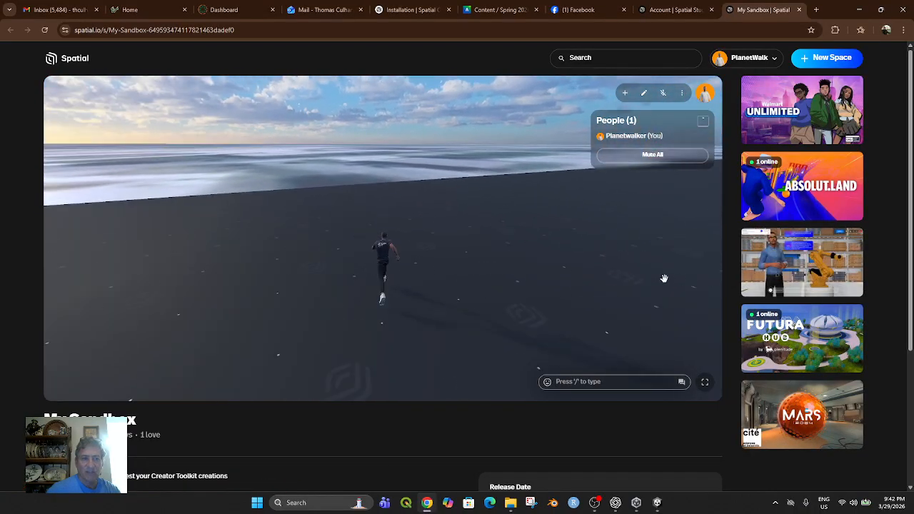
pyautogui.press('w')
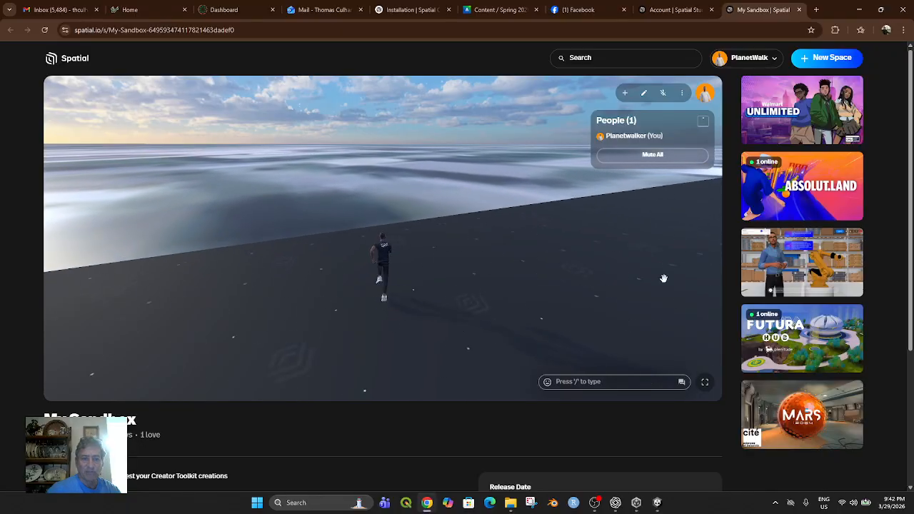
pyautogui.press('w')
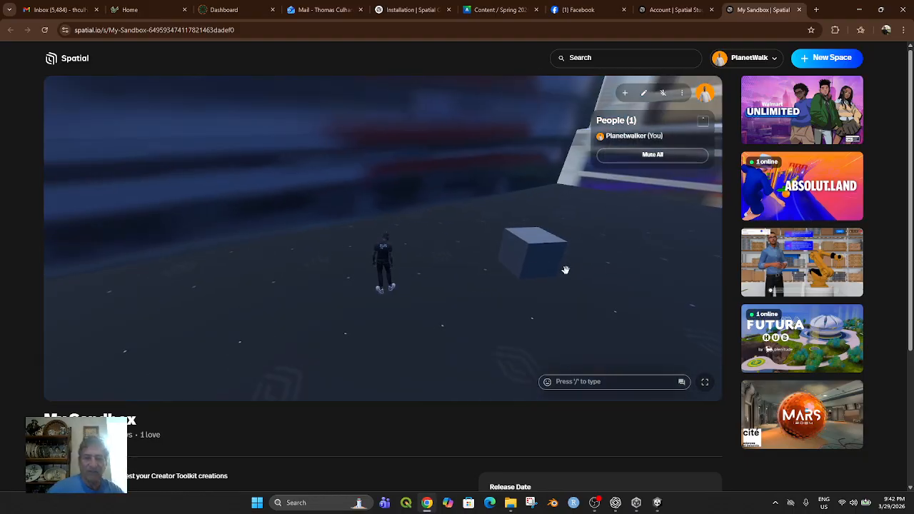
# - Switch to Unity and lower the black ground plane beneath the satellite map
pyautogui.click(629, 503)
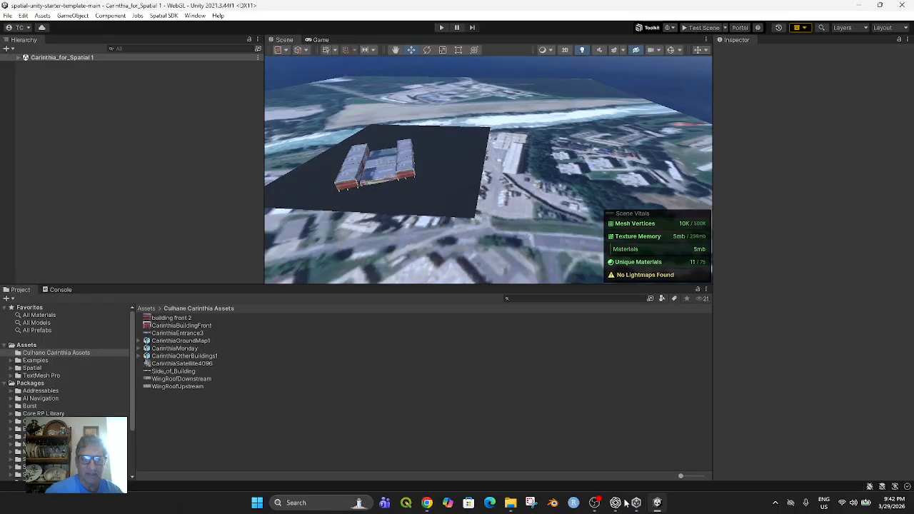
pyautogui.click(433, 193)
pyautogui.moveTo(392, 116); pyautogui.dragTo(394, 119)
# - Add a Box Collider component to the CarinthiaGroundMap1 satellite map
pyautogui.click(536, 232)
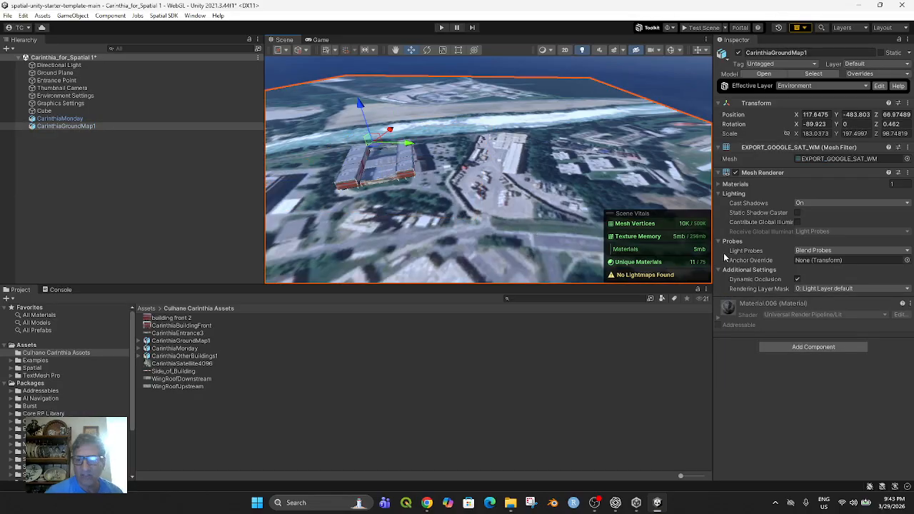
pyautogui.click(798, 348)
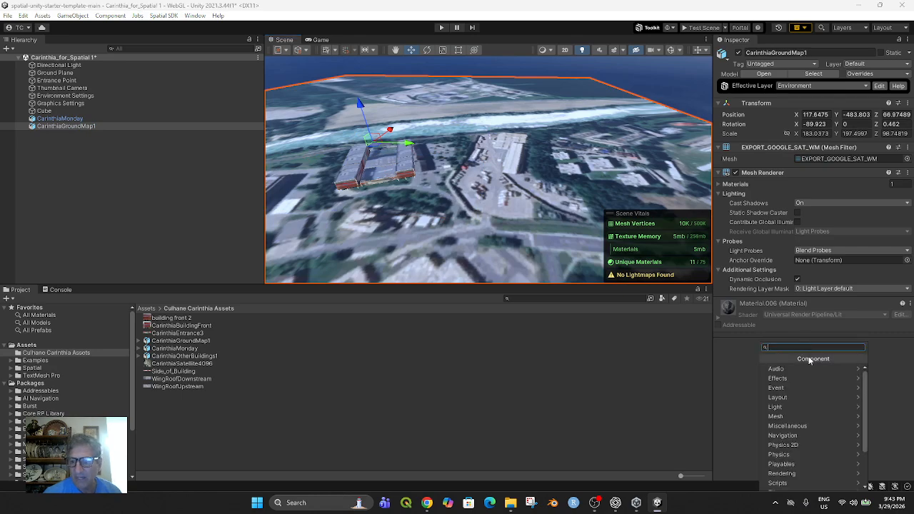
pyautogui.write('coll')
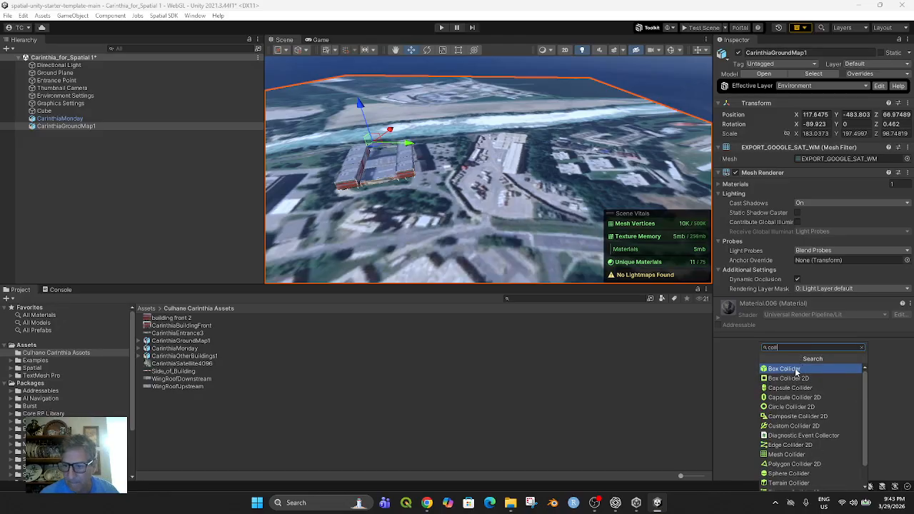
pyautogui.click(797, 369)
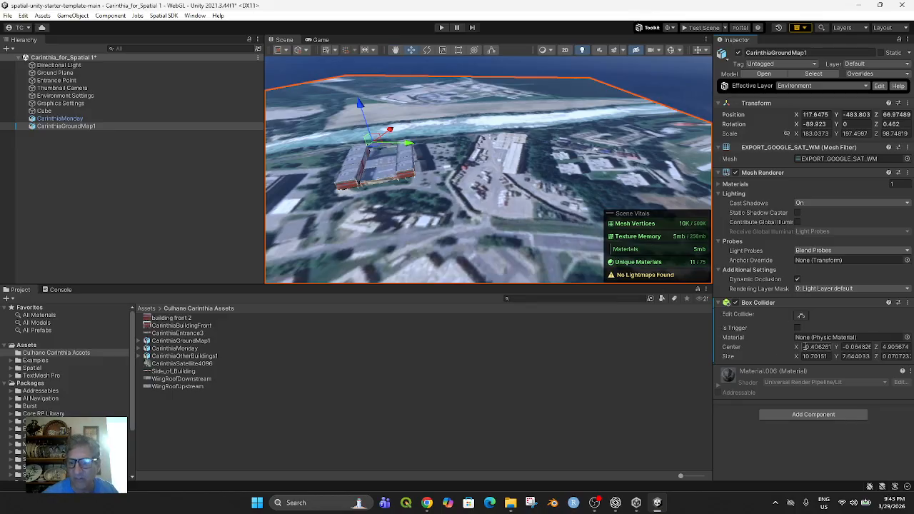
# - Turn on editing of the Box Collider and examine its extents around the whole satellite map
pyautogui.click(800, 318)
pyautogui.moveTo(482, 163); pyautogui.dragTo(493, 55, button='middle')
pyautogui.scroll(-8, 497, 81)
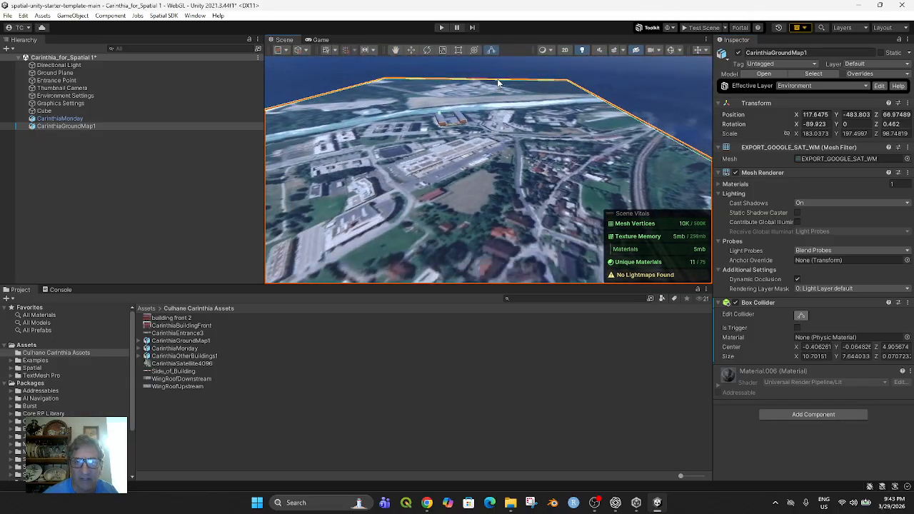
pyautogui.scroll(-3, 497, 82)
pyautogui.scroll(5, 512, 127)
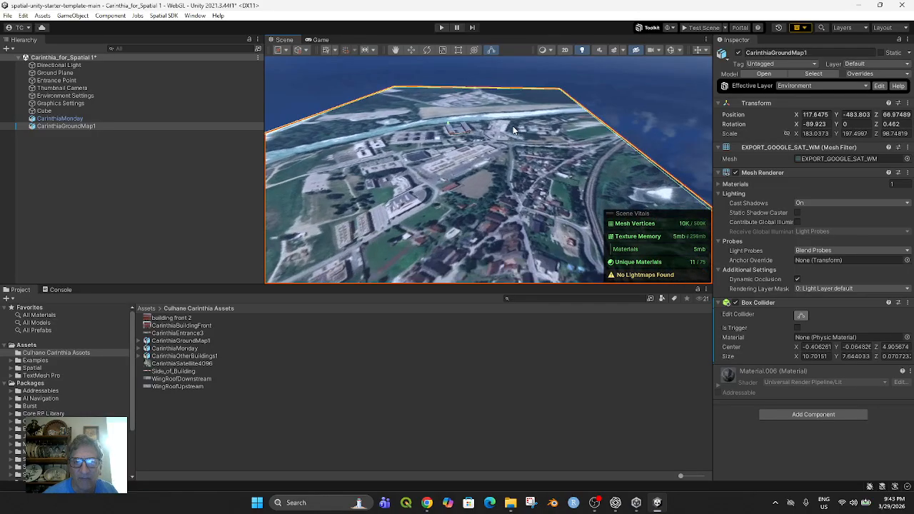
pyautogui.scroll(10, 513, 127)
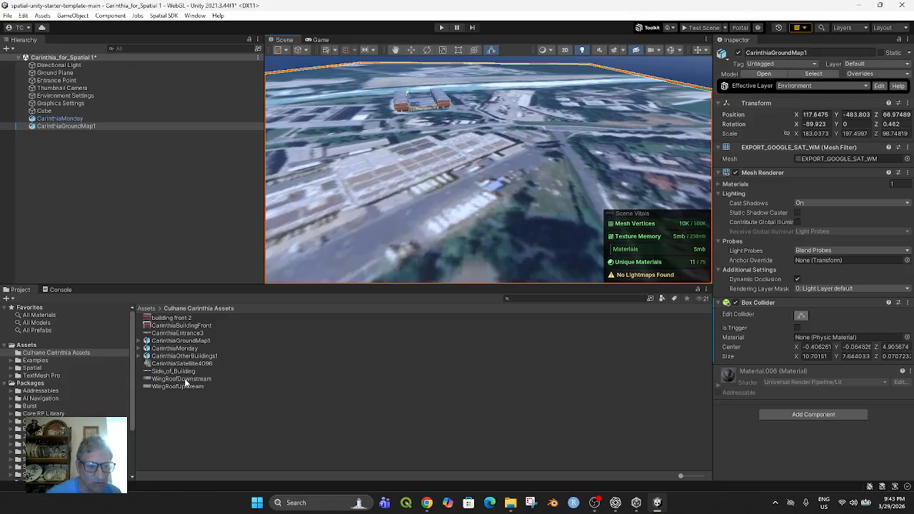
# - Add the CarinthiaOtherBuildings1 model to the scene and save the scene
pyautogui.click(179, 358)
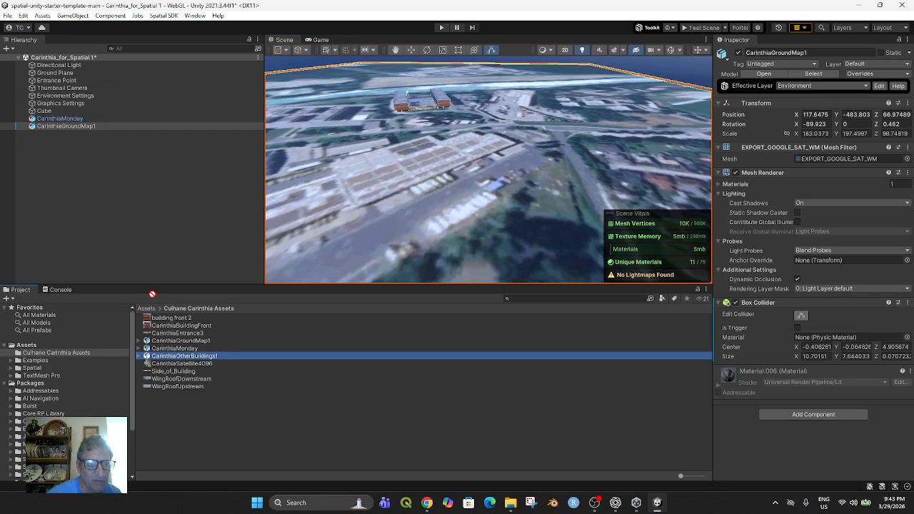
pyautogui.moveTo(167, 305); pyautogui.dragTo(143, 220)
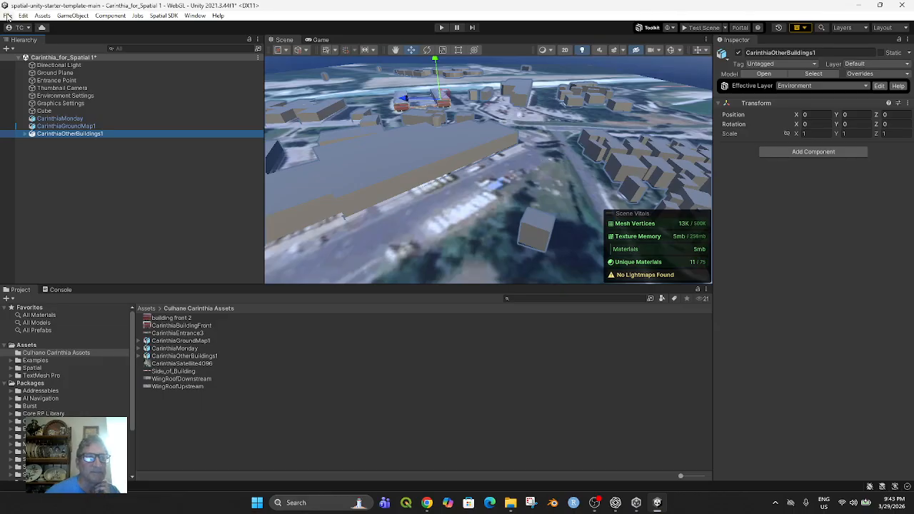
pyautogui.click(8, 16)
pyautogui.click(21, 62)
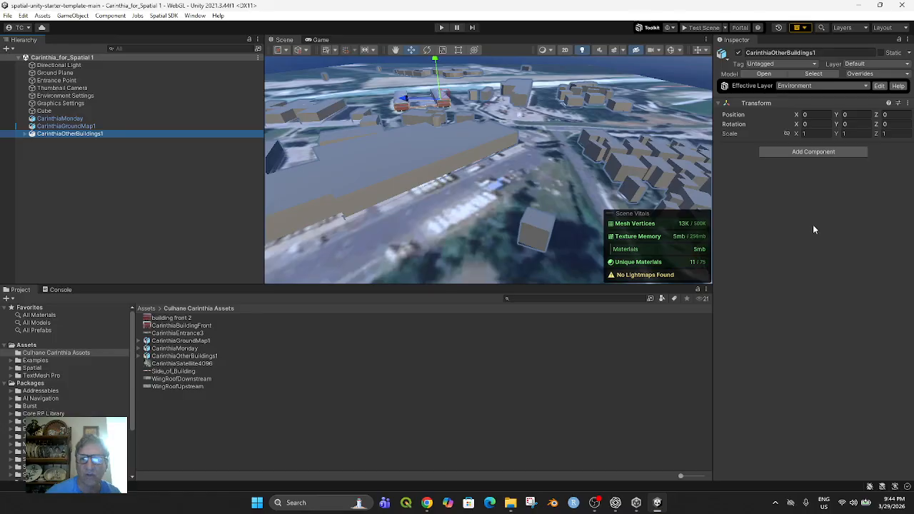
# - Move the Entrance Point out of the building to about X -61.1, Z -77.6
pyautogui.click(57, 80)
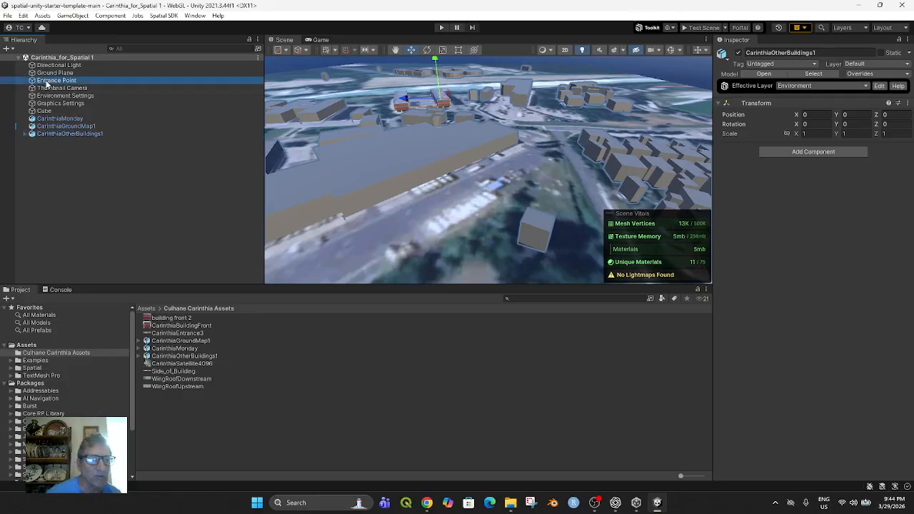
pyautogui.press('f')
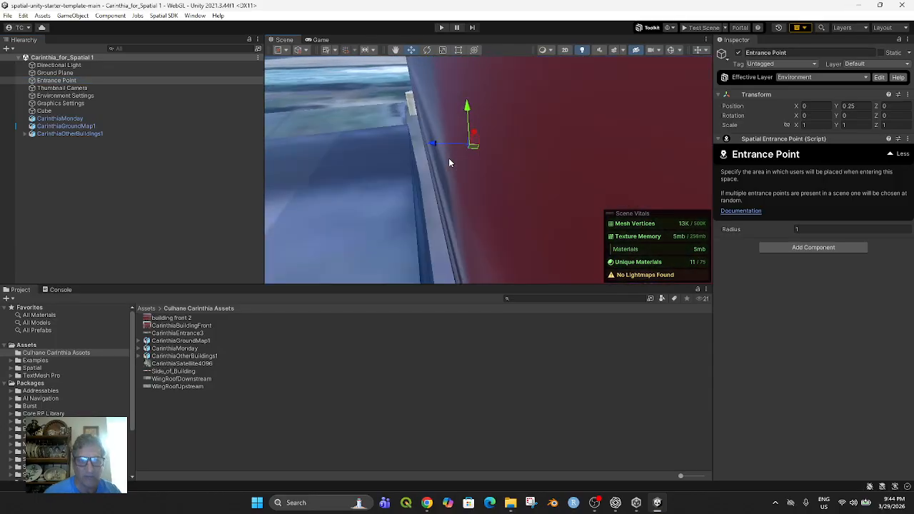
pyautogui.scroll(-10, 477, 175)
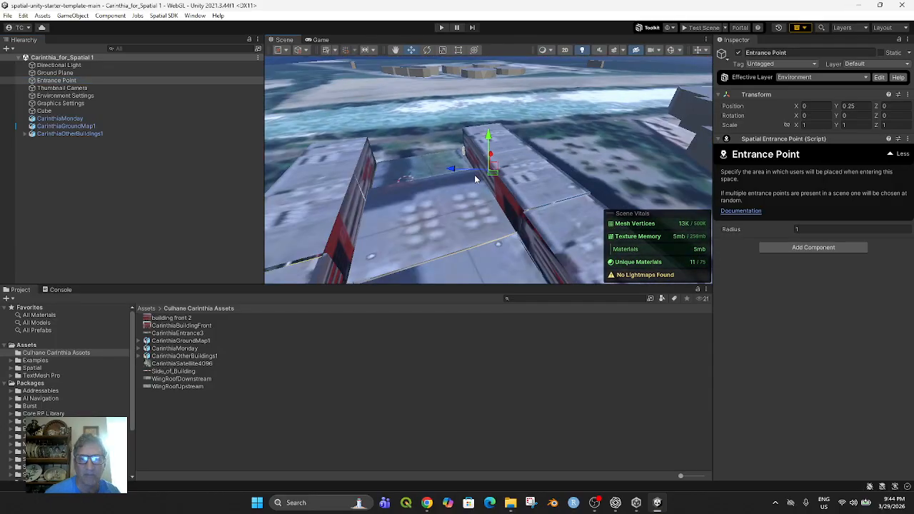
pyautogui.moveTo(485, 183); pyautogui.dragTo(493, 159)
pyautogui.moveTo(487, 183); pyautogui.dragTo(496, 196, button='middle')
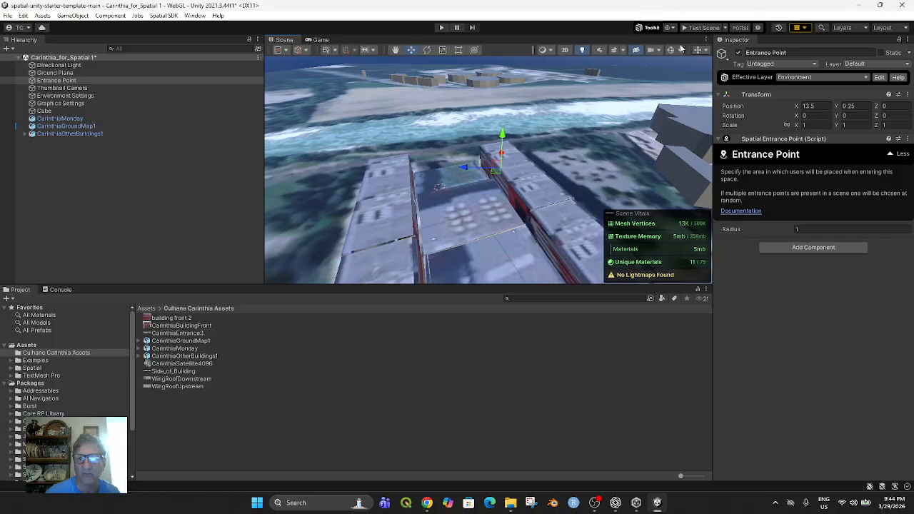
pyautogui.moveTo(490, 134); pyautogui.dragTo(542, 239, button='right')
pyautogui.moveTo(465, 140); pyautogui.dragTo(667, 183)
pyautogui.moveTo(536, 179); pyautogui.dragTo(355, 112, button='middle')
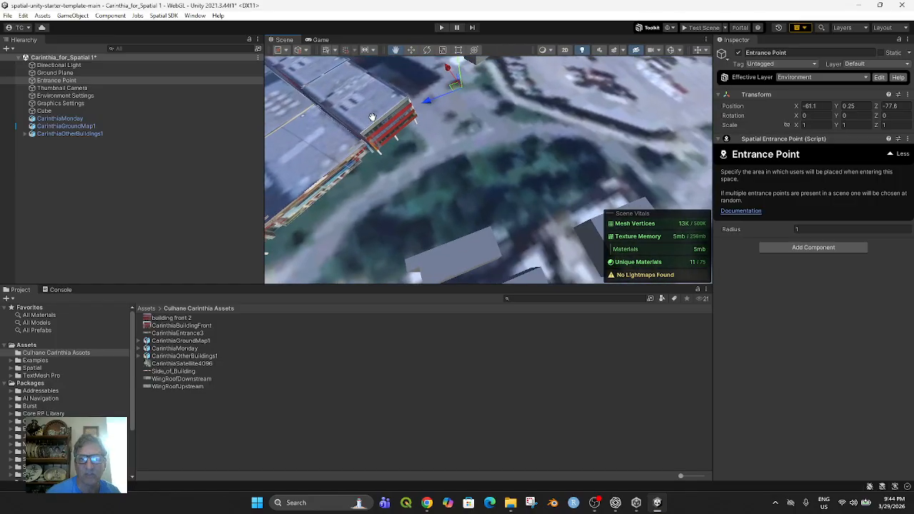
# - Reposition the Entrance Point on the open ground in front of the building, at about X -48, Y -23.5, Z -1.7
pyautogui.moveTo(456, 92); pyautogui.dragTo(352, 180)
pyautogui.moveTo(352, 180); pyautogui.dragTo(450, 145, button='middle')
pyautogui.scroll(10, 464, 136)
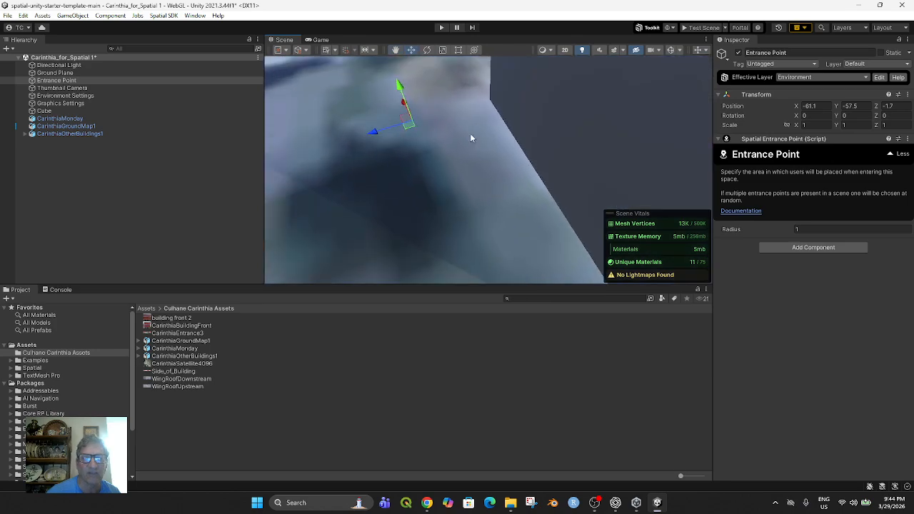
pyautogui.moveTo(469, 134); pyautogui.dragTo(477, 98, button='right')
pyautogui.moveTo(391, 206); pyautogui.dragTo(364, 120)
pyautogui.moveTo(355, 83); pyautogui.dragTo(380, 169)
pyautogui.moveTo(401, 237); pyautogui.dragTo(373, 174)
pyautogui.moveTo(421, 169); pyautogui.dragTo(369, 182, button='right')
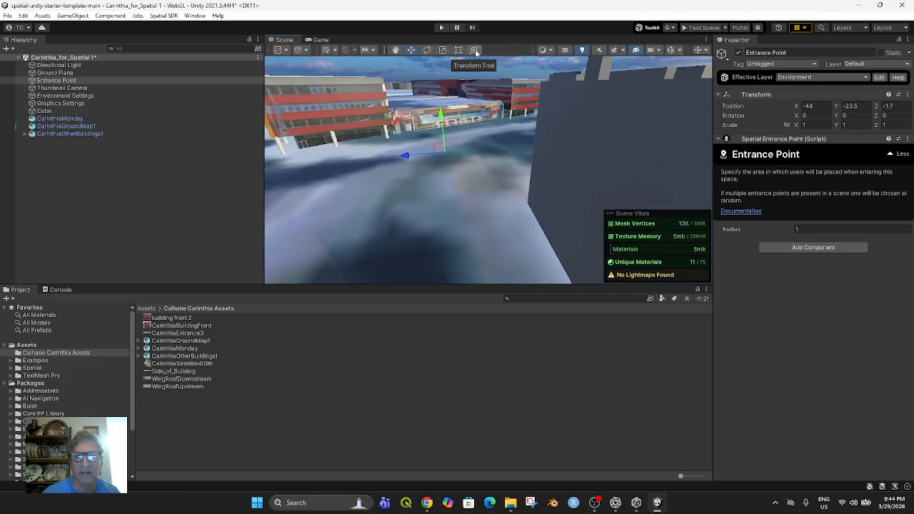
# - Turn on the Scene view gizmos so that the Entrance Point's marker is displayed
pyautogui.click(673, 52)
pyautogui.click(673, 52)
pyautogui.click(673, 52)
pyautogui.click(679, 50)
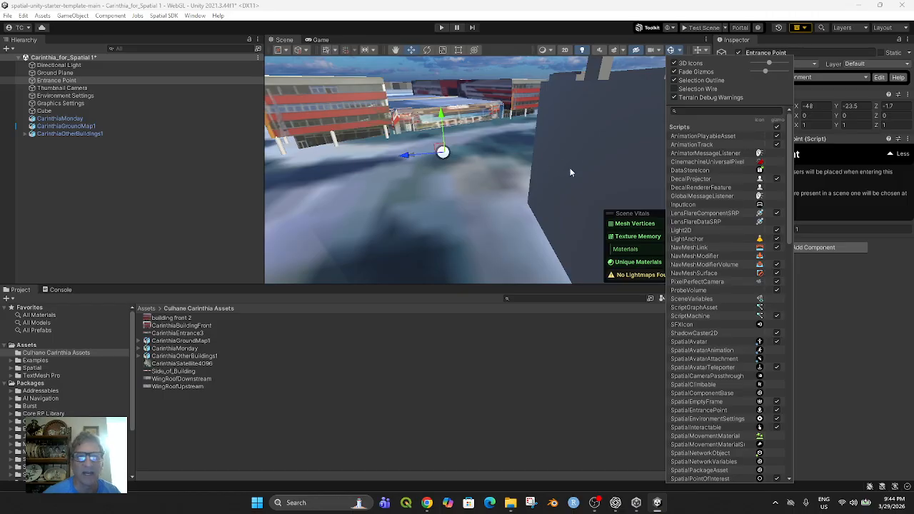
pyautogui.moveTo(534, 173); pyautogui.dragTo(541, 177, button='middle')
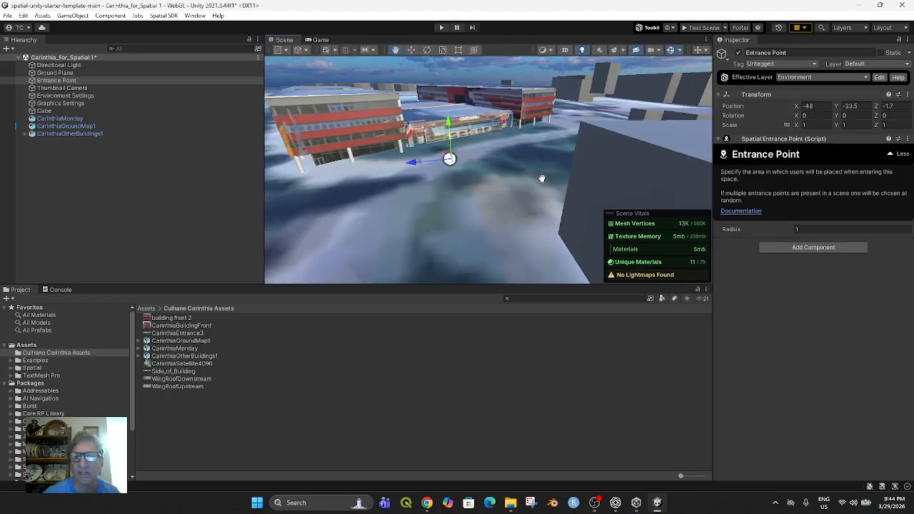
# - Look through the Scene view's display options and show the orientation gizmo
pyautogui.click(621, 51)
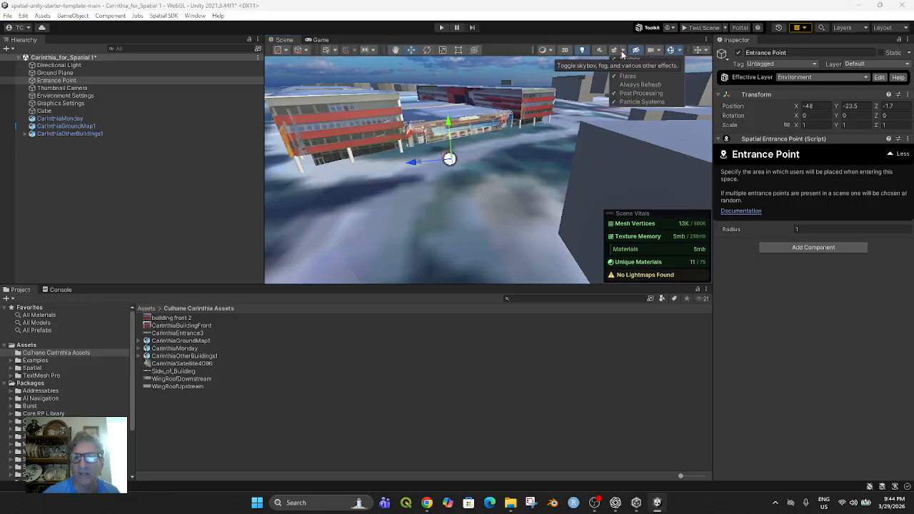
pyautogui.click(544, 51)
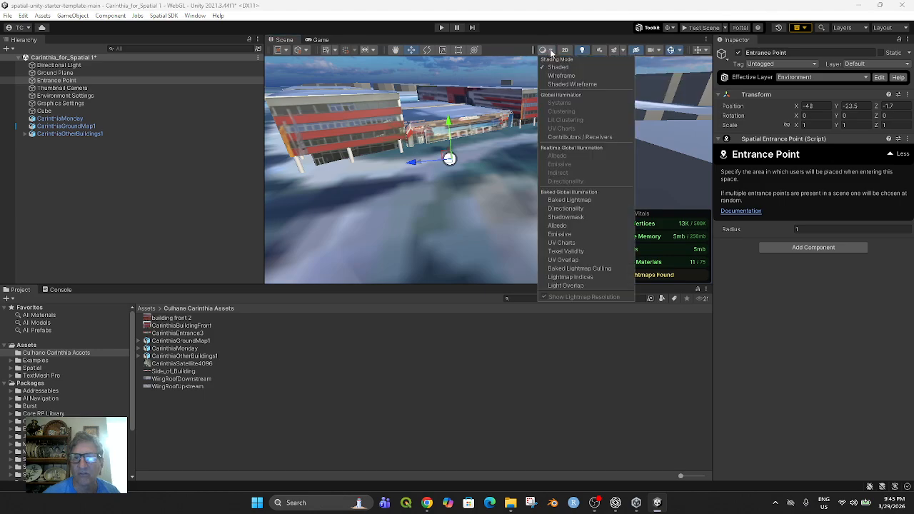
pyautogui.click(638, 51)
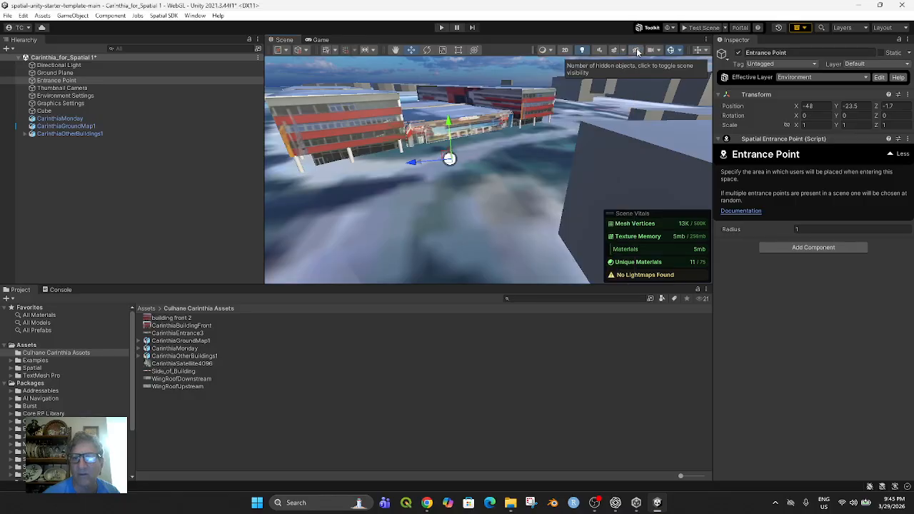
pyautogui.click(661, 51)
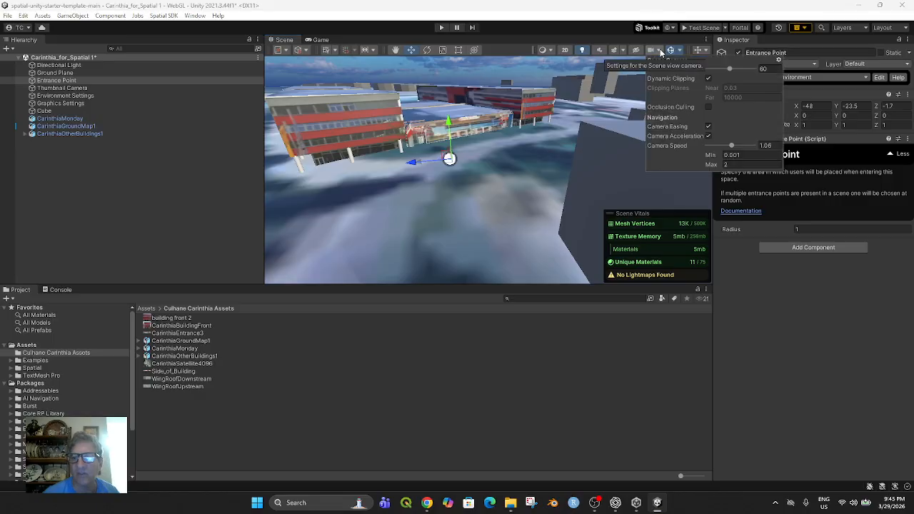
pyautogui.click(703, 51)
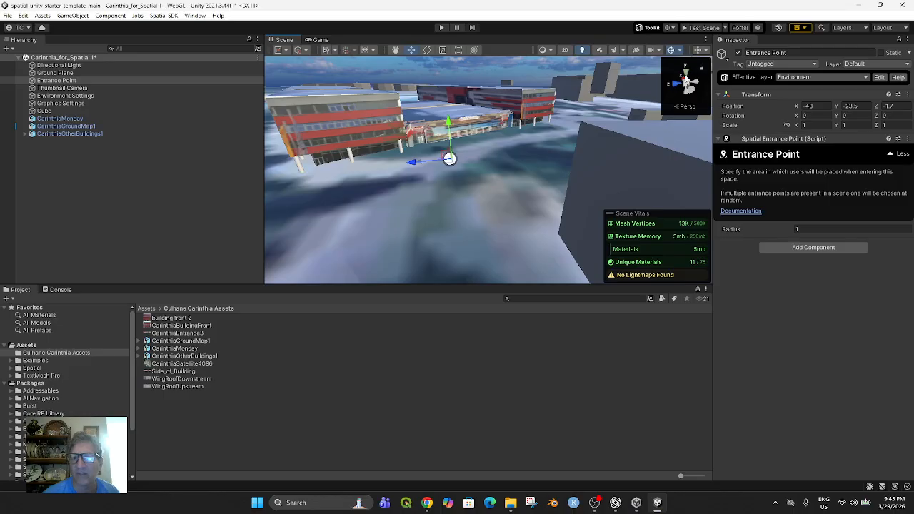
# - From the top view, move the Entrance Point off the building onto the path beside it, at about X -112, Z -8.2
pyautogui.click(685, 81)
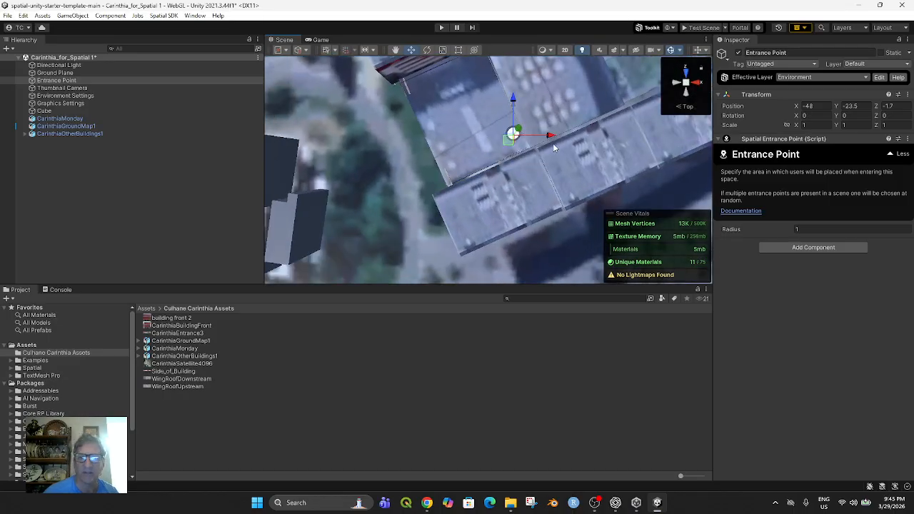
pyautogui.moveTo(550, 136); pyautogui.dragTo(396, 125)
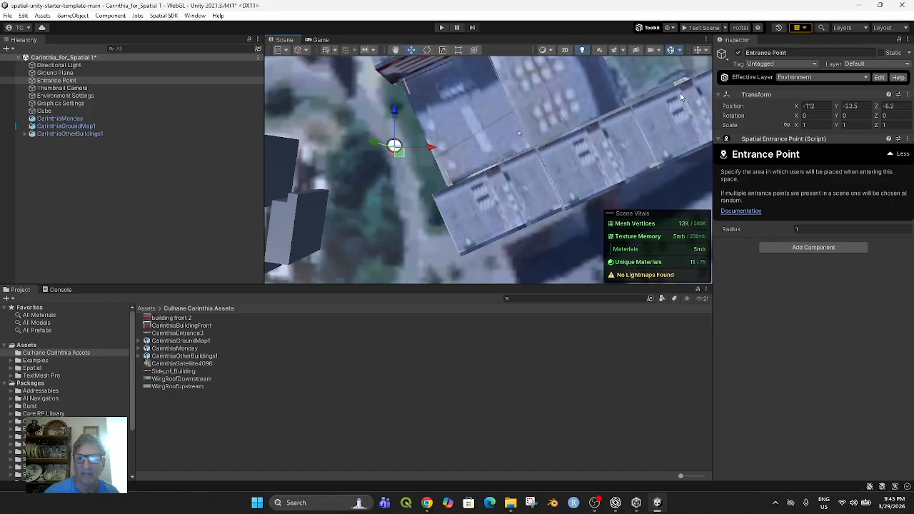
pyautogui.moveTo(687, 87)
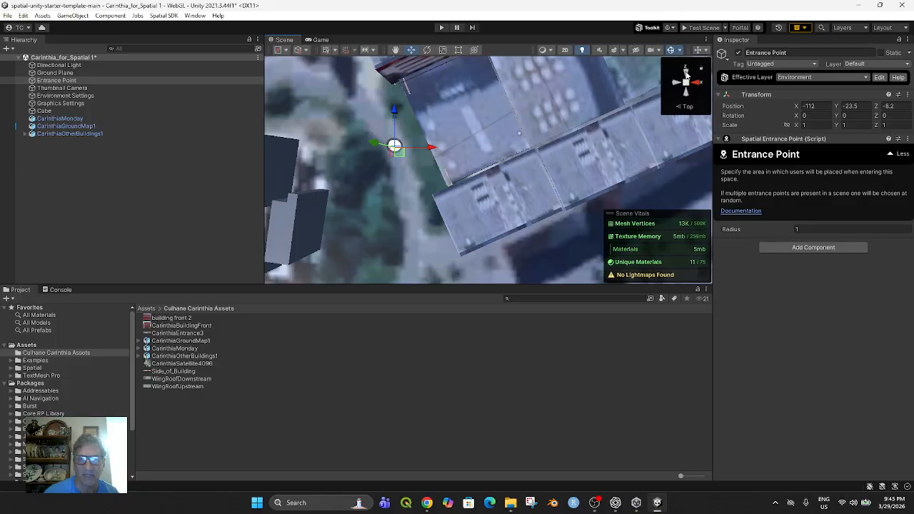
# - Bring the Entrance Point up above the satellite map, placing it at about X -138.1, Y -7.2
pyautogui.click(691, 81)
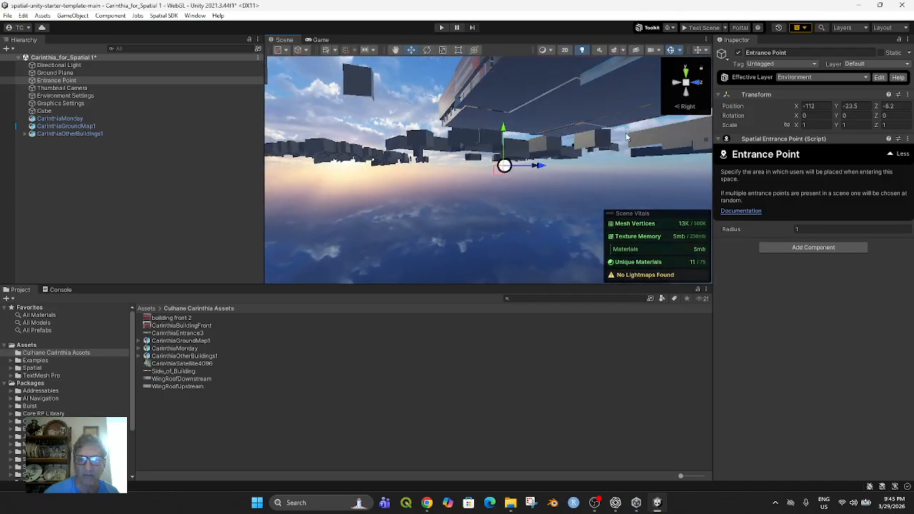
pyautogui.moveTo(504, 129); pyautogui.dragTo(504, 92)
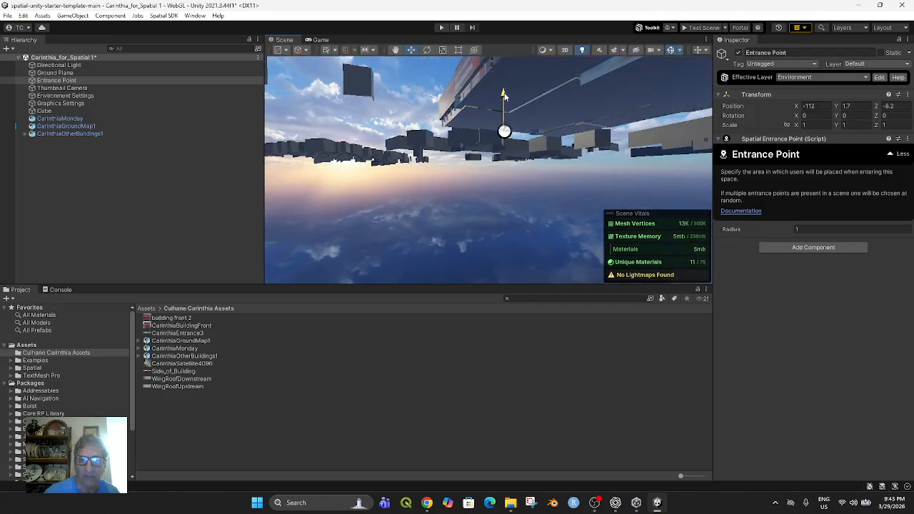
pyautogui.moveTo(538, 127); pyautogui.dragTo(695, 195, button='middle')
pyautogui.moveTo(636, 199); pyautogui.dragTo(595, 232, button='middle')
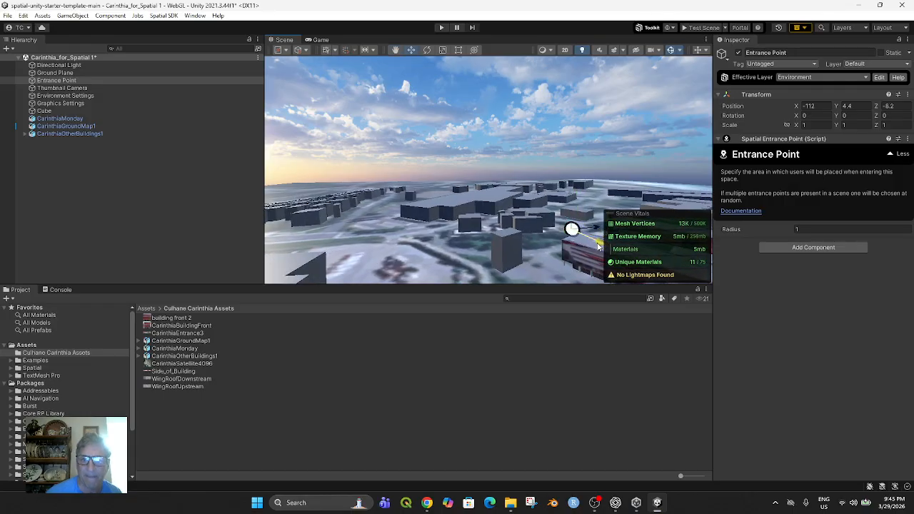
pyautogui.moveTo(576, 238); pyautogui.dragTo(578, 238)
pyautogui.moveTo(578, 238); pyautogui.dragTo(662, 222, button='right')
pyautogui.moveTo(420, 209); pyautogui.dragTo(420, 229)
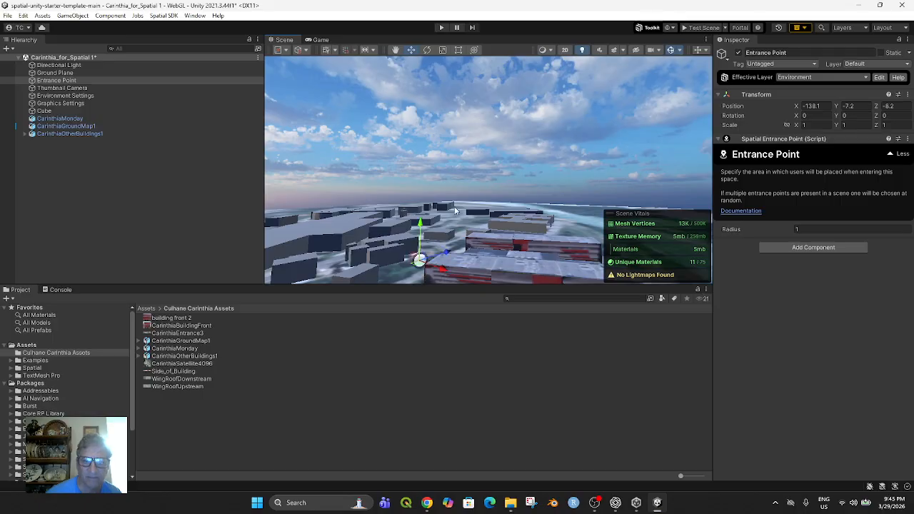
# - From the top view, shift the Entrance Point back toward the main building to about X -108.5
pyautogui.click(703, 51)
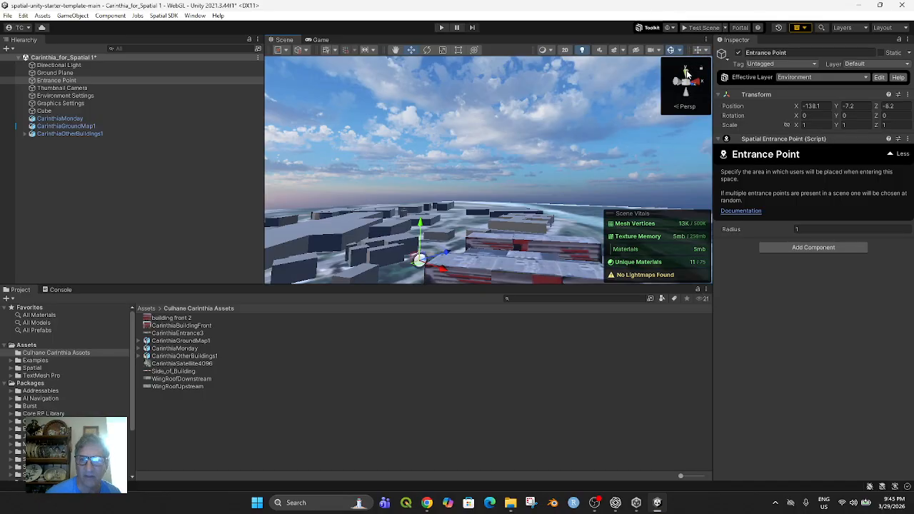
pyautogui.click(686, 72)
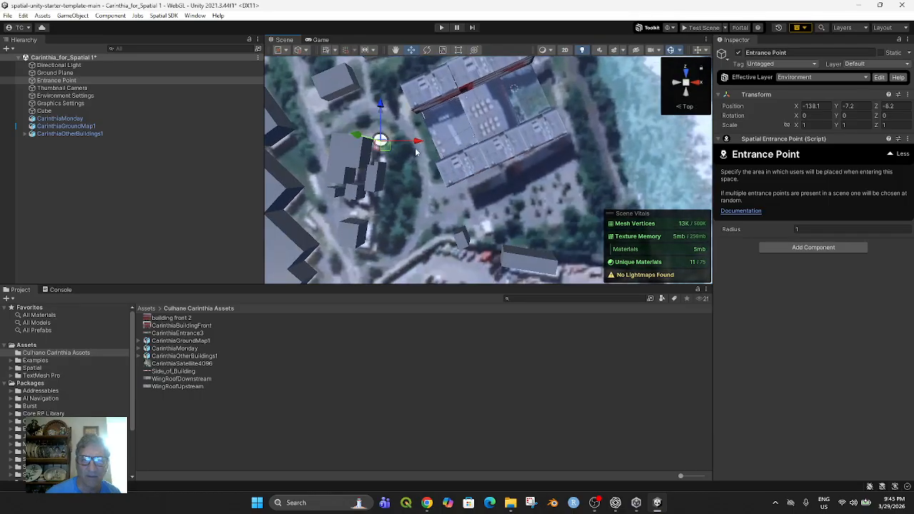
pyautogui.moveTo(417, 143); pyautogui.dragTo(457, 159)
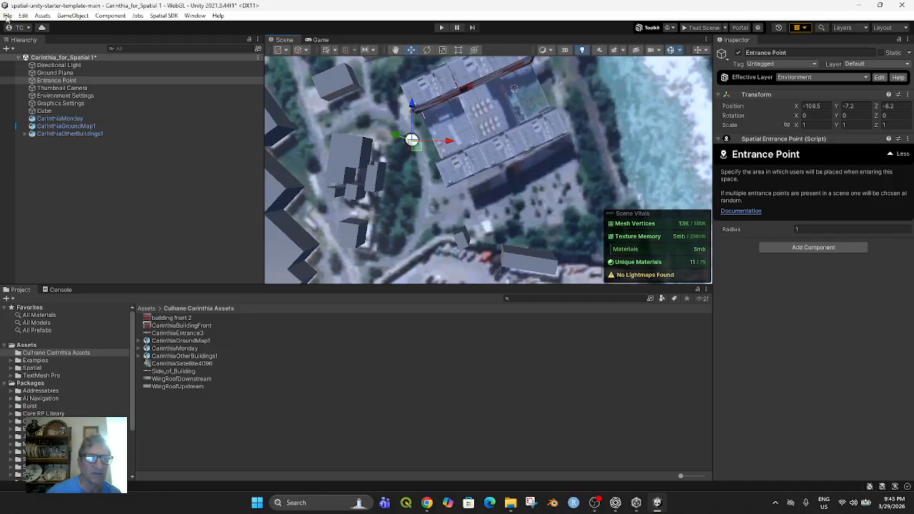
# - Save the scene and refresh the issue check for the Carinthia_University package in the Spatial Portal
pyautogui.click(6, 16)
pyautogui.click(32, 66)
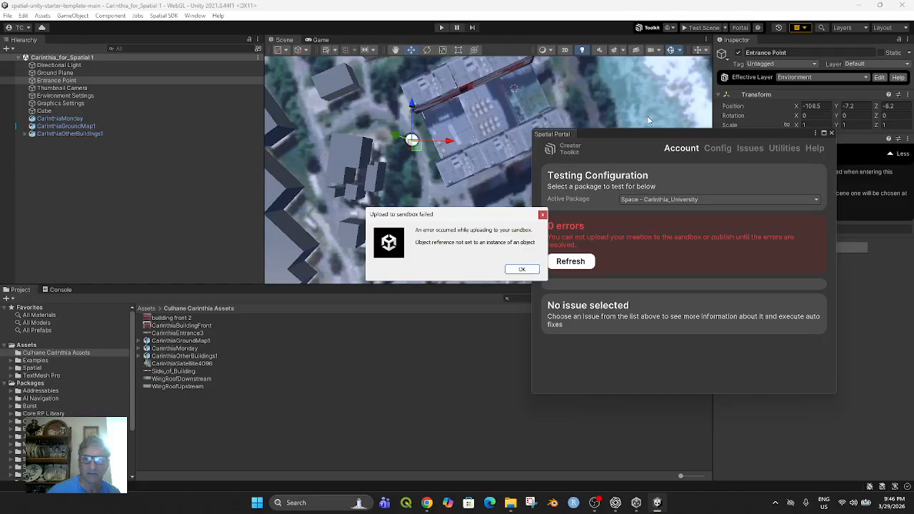
pyautogui.click(520, 270)
pyautogui.click(561, 261)
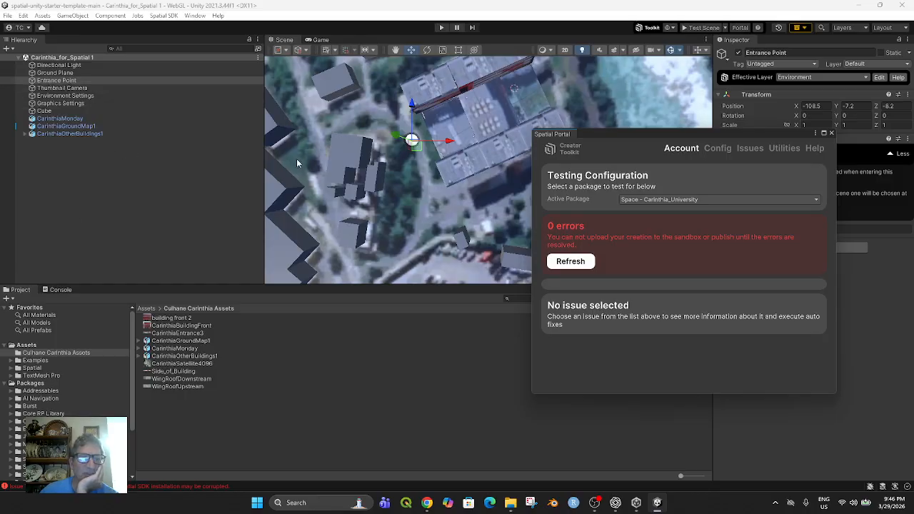
# - Raise the Entrance Point high above the satellite map, to about Y 105.7
pyautogui.moveTo(404, 163); pyautogui.dragTo(438, 151, button='right')
pyautogui.moveTo(395, 272); pyautogui.dragTo(302, 212)
pyautogui.moveTo(414, 232); pyautogui.dragTo(514, 171, button='middle')
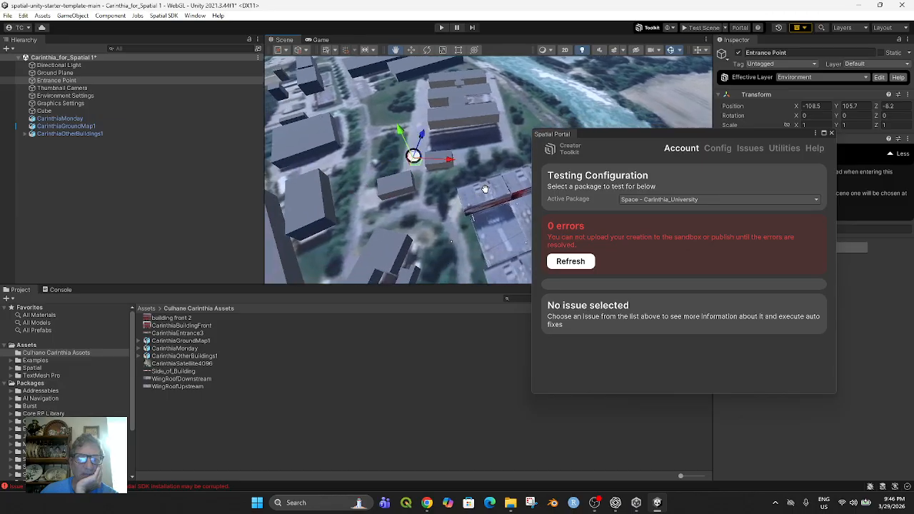
# - Launch a test of the scene in the browser's Spatial sandbox and close the old sandbox page
pyautogui.click(704, 27)
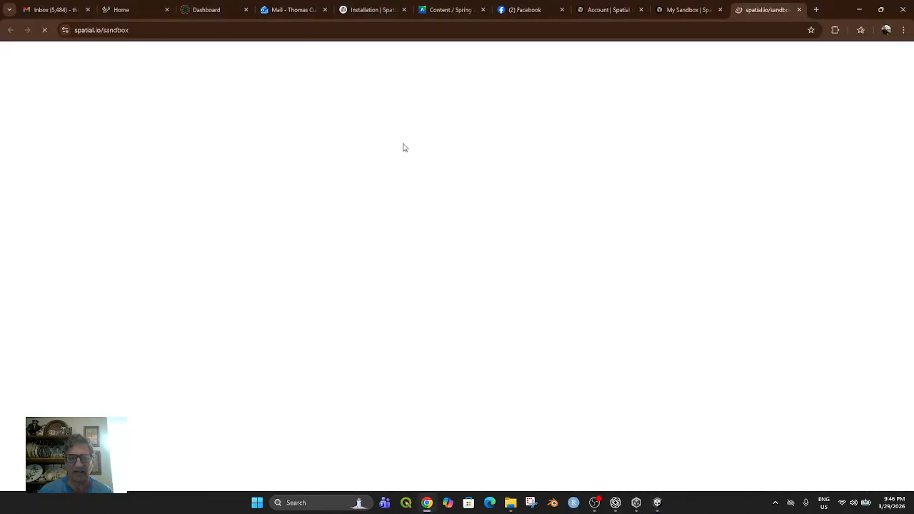
pyautogui.click(719, 10)
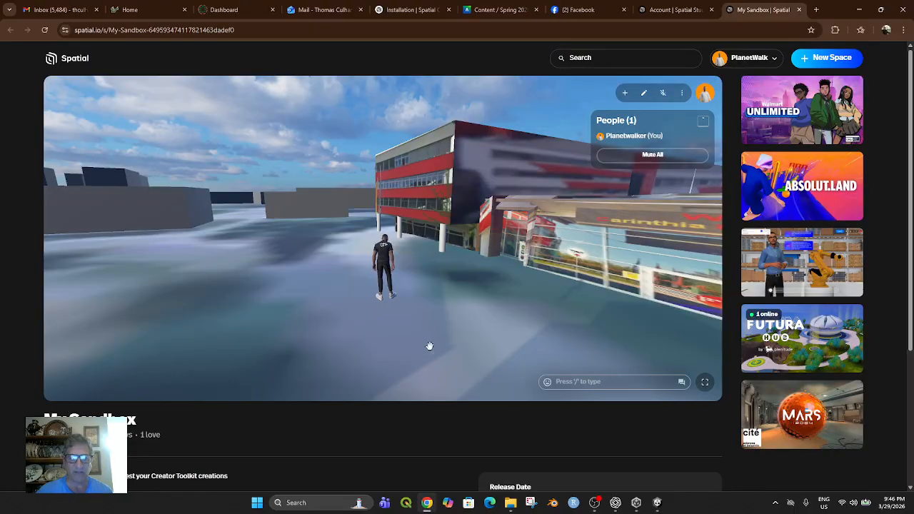
# - Walk the avatar up to the university's entrance front and examine the building and ground from several angles
pyautogui.moveTo(450, 329); pyautogui.dragTo(830, 297)
pyautogui.press('w')
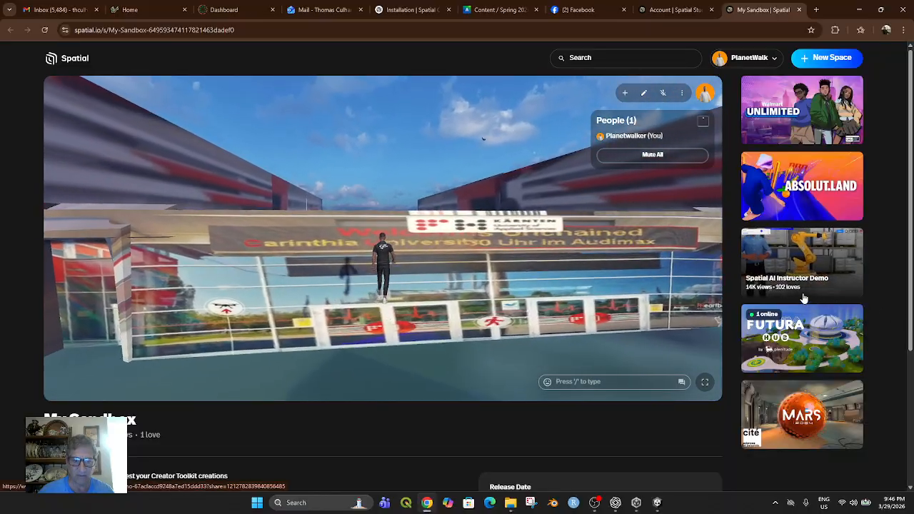
pyautogui.press('w')
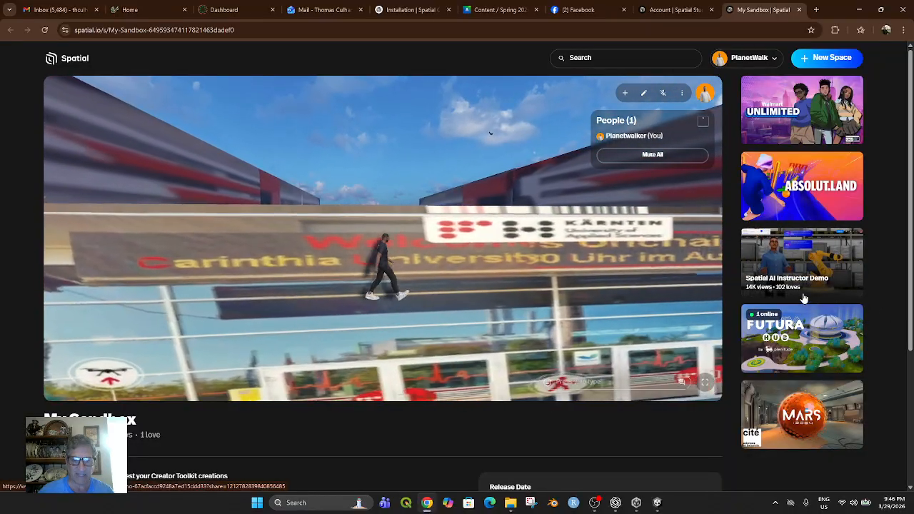
pyautogui.press('s')
pyautogui.moveTo(636, 325); pyautogui.dragTo(259, 330)
pyautogui.scroll(-4, 260, 330)
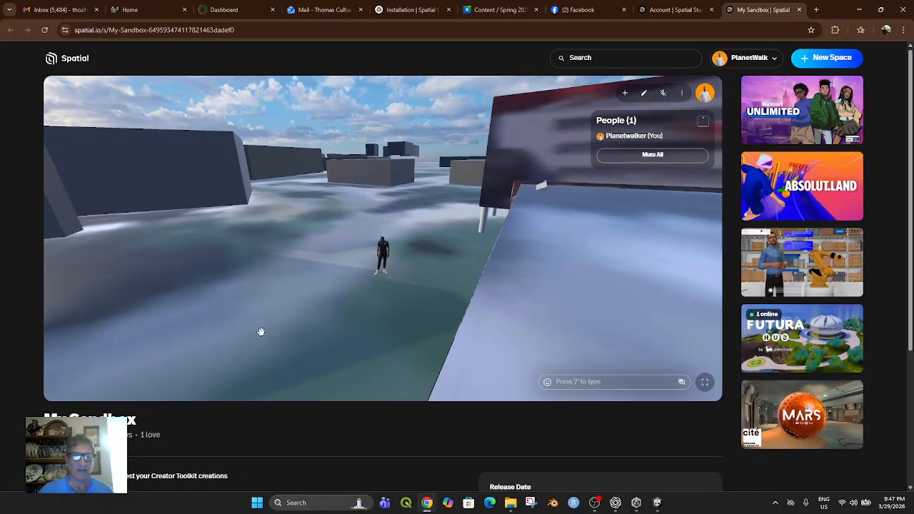
pyautogui.moveTo(245, 273); pyautogui.dragTo(583, 299)
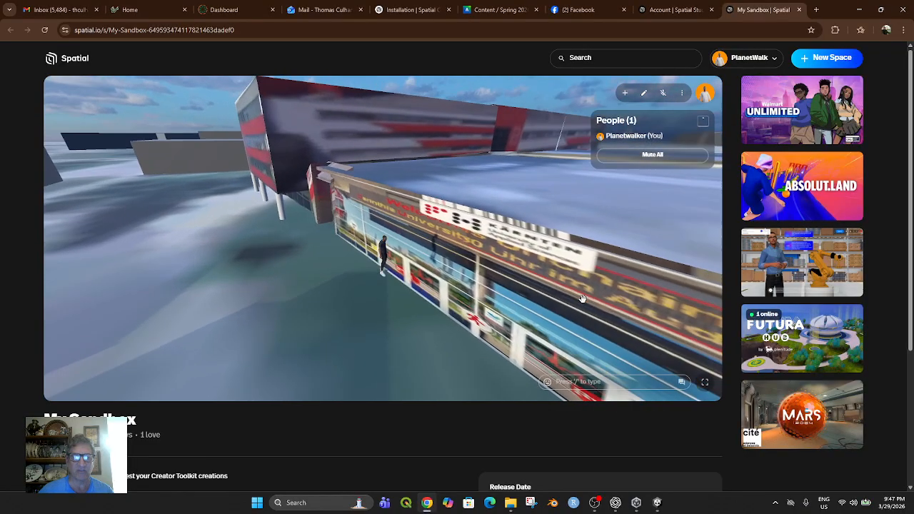
# - Switch back to Unity, close the Spatial Portal window and select the CarinthiaGroundMap1 satellite map
pyautogui.click(657, 503)
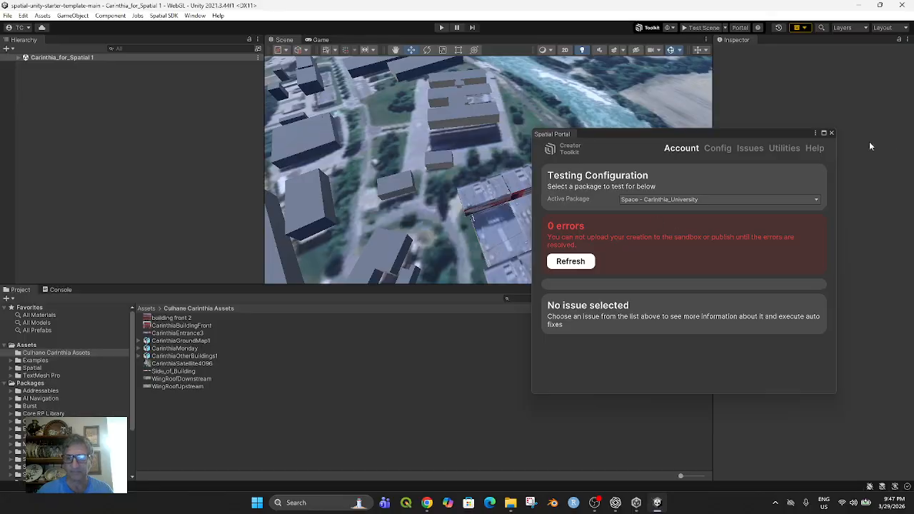
pyautogui.click(831, 133)
pyautogui.click(564, 136)
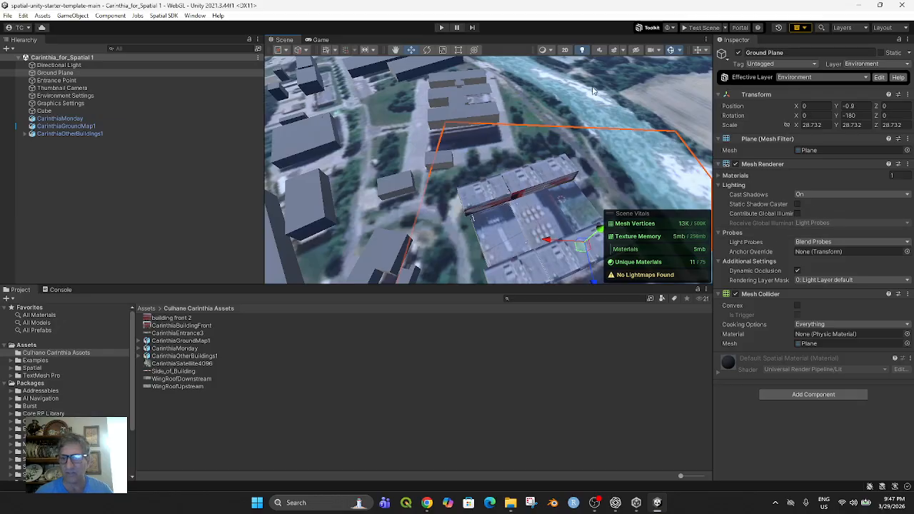
pyautogui.click(582, 90)
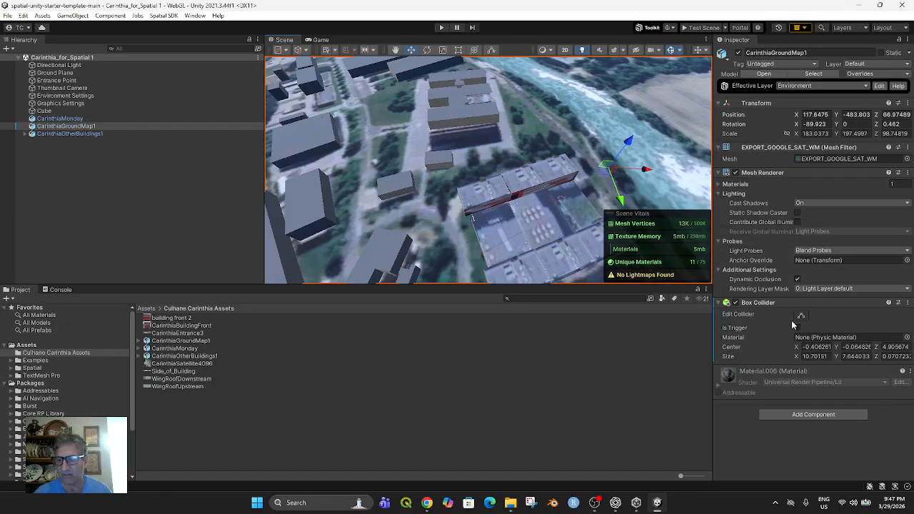
# - Set the Box Collider's Y size on CarinthiaGroundMap1 to 8.11 and check its outline at the map's edge
pyautogui.click(846, 357)
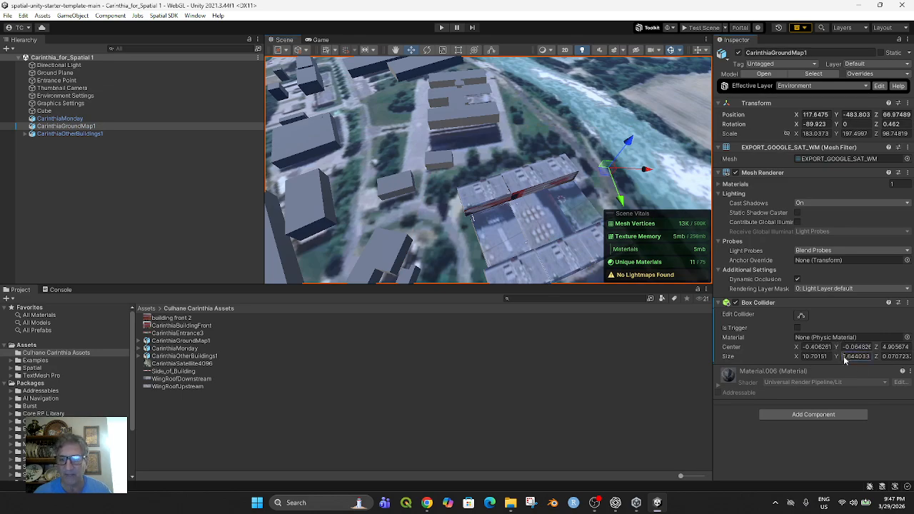
pyautogui.click(835, 358)
pyautogui.doubleClick(854, 357)
pyautogui.write('2.4')
pyautogui.moveTo(759, 353); pyautogui.dragTo(846, 357)
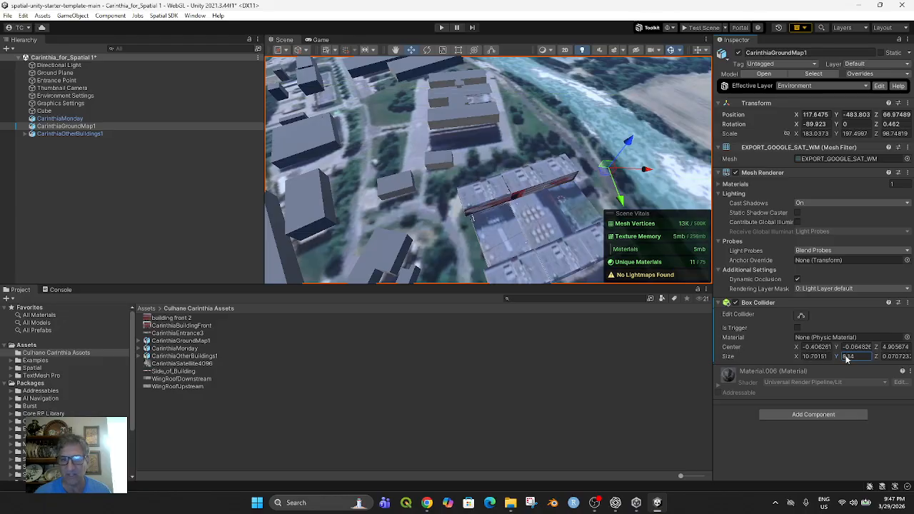
pyautogui.scroll(-5, 493, 207)
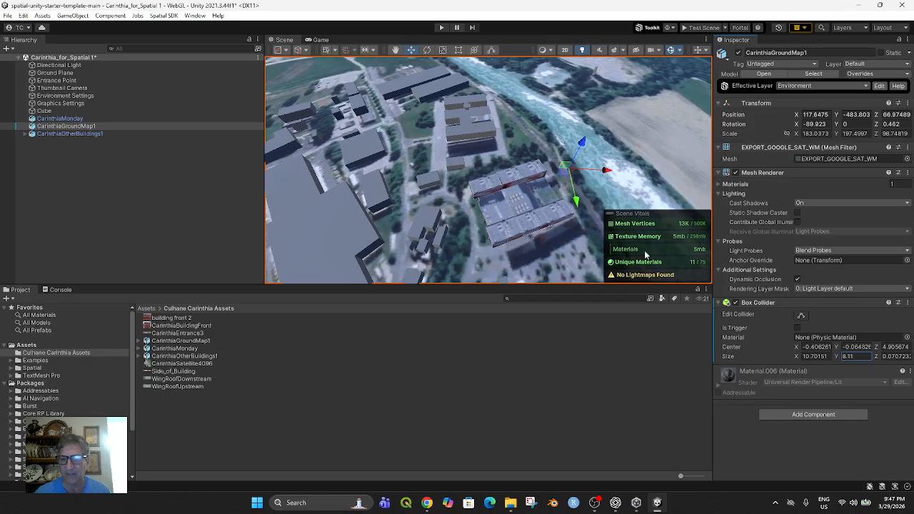
pyautogui.moveTo(511, 218); pyautogui.dragTo(534, 115, button='right')
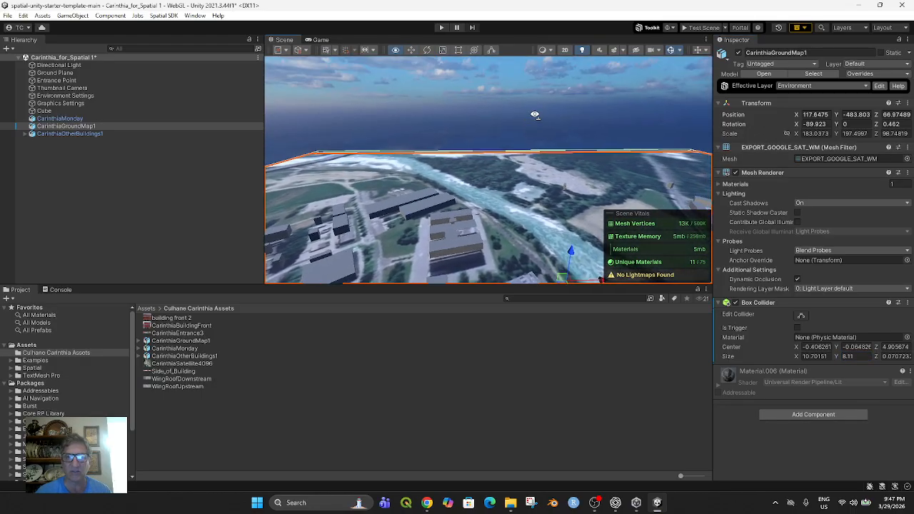
# - Try a Box Collider Y size of 15.91, then reduce it to 8.15 to fit the map's edge
pyautogui.click(846, 356)
pyautogui.write('11.56')
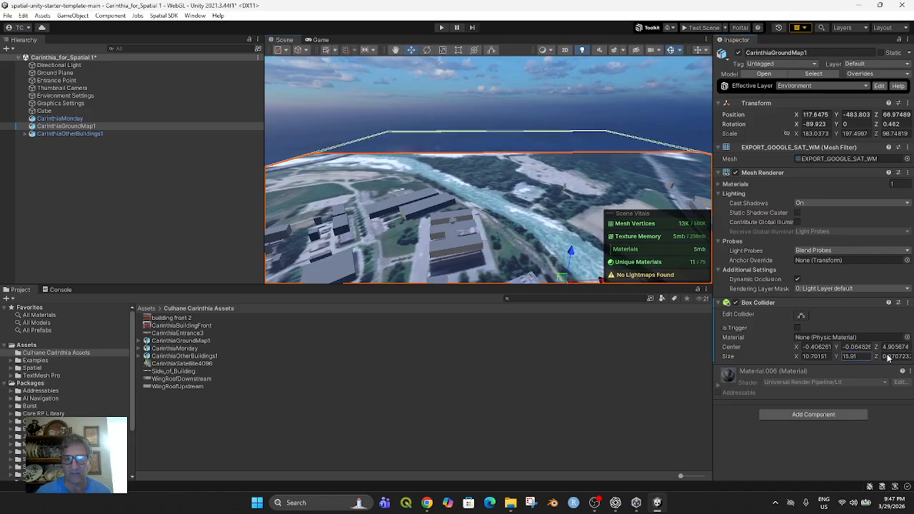
pyautogui.moveTo(864, 356); pyautogui.dragTo(843, 355)
pyautogui.click(888, 356)
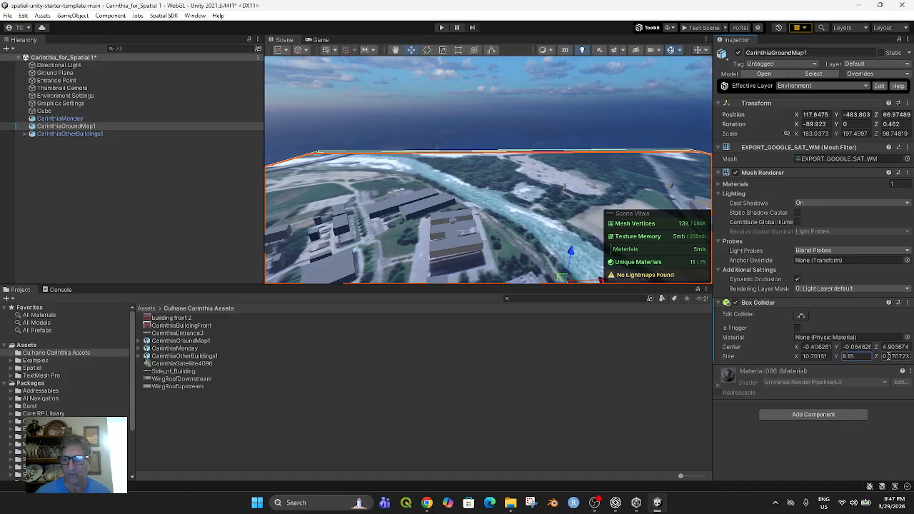
# - Flatten CarinthiaGroundMap1's Box Collider by setting its Z size to 0 and check its outline against the map surface
pyautogui.write('2.85')
pyautogui.moveTo(883, 360); pyautogui.dragTo(875, 359)
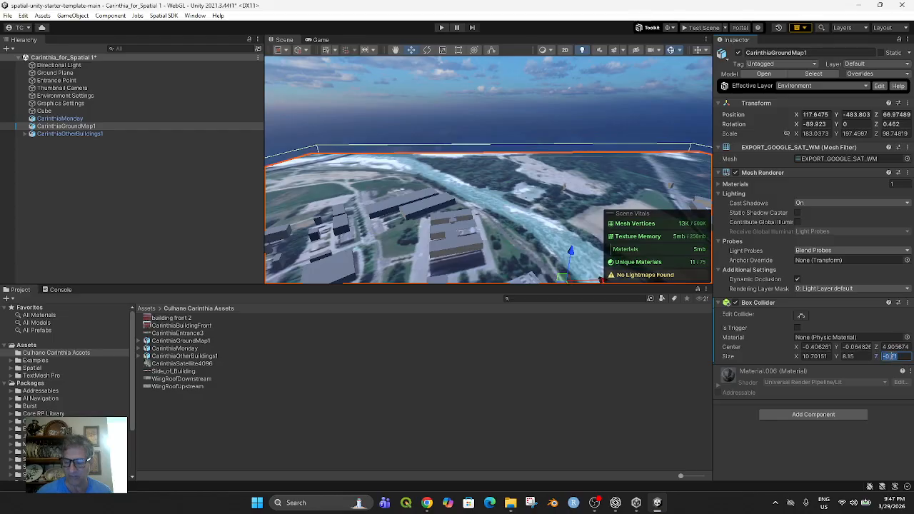
pyautogui.write('0')
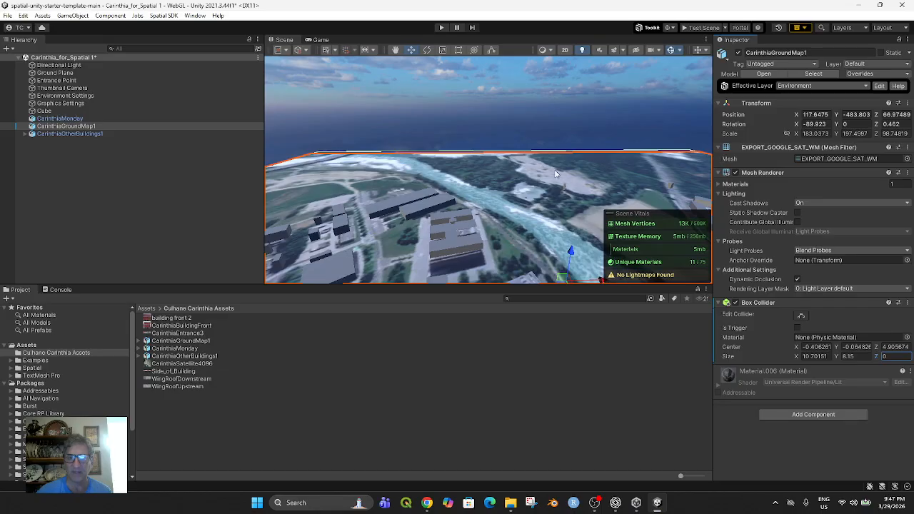
pyautogui.click(501, 125)
pyautogui.click(521, 168)
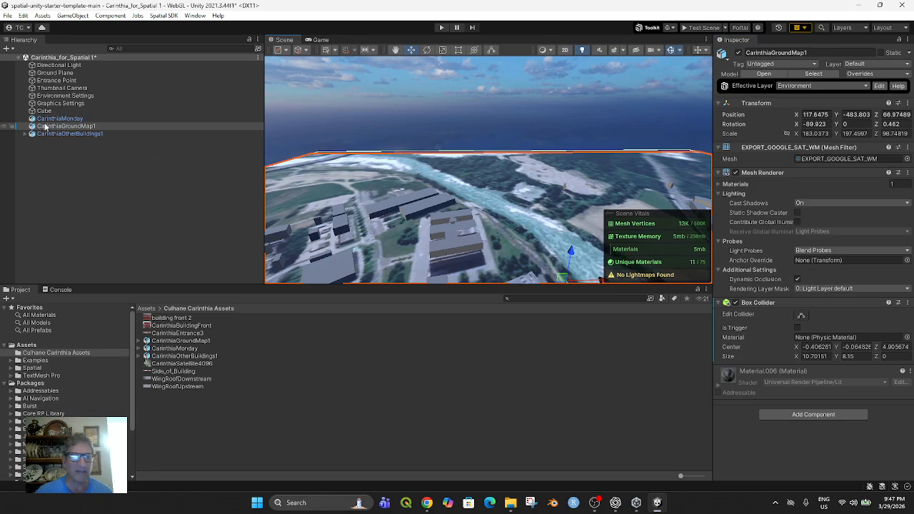
# - Inspect the Ground Plane's settings, then save the scene and launch it as a test in the Spatial sandbox
pyautogui.click(55, 73)
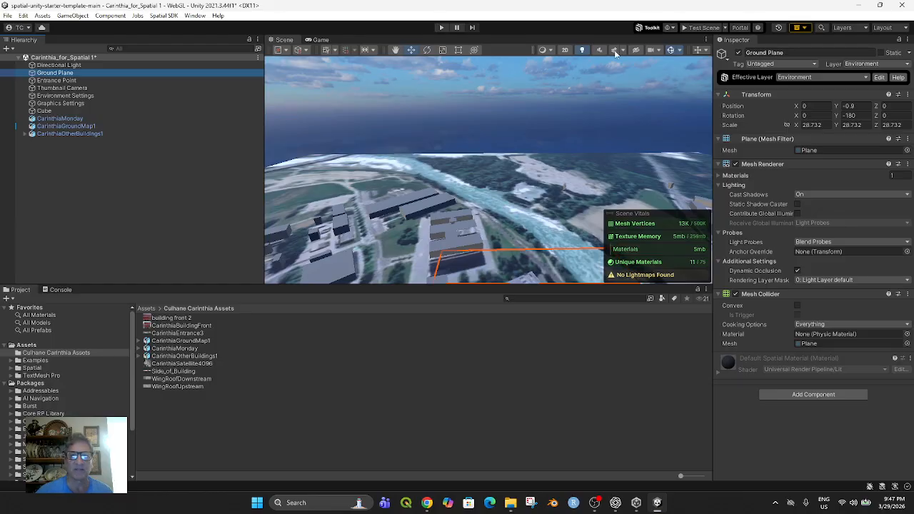
pyautogui.click(6, 17)
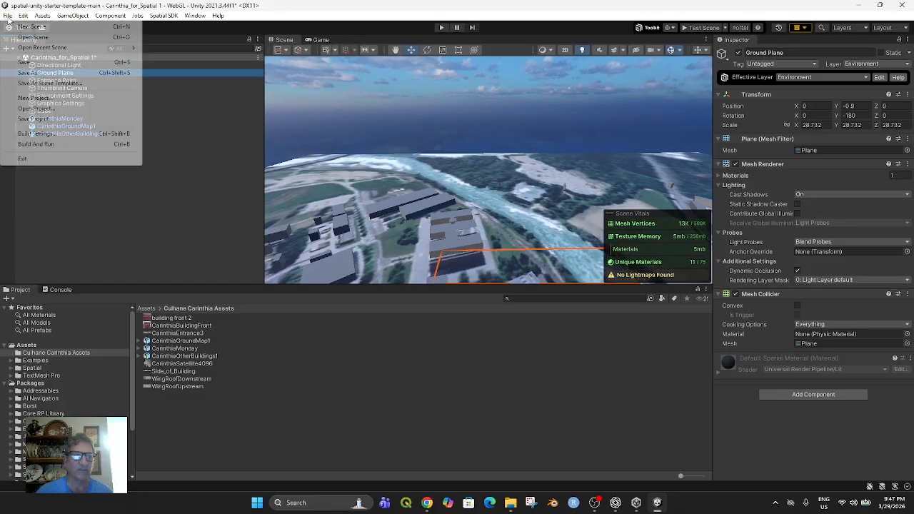
pyautogui.click(24, 65)
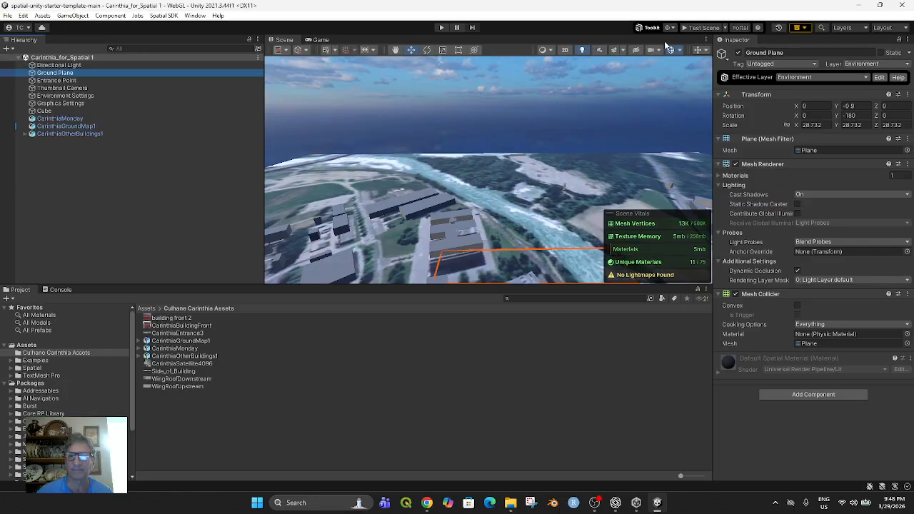
pyautogui.click(692, 27)
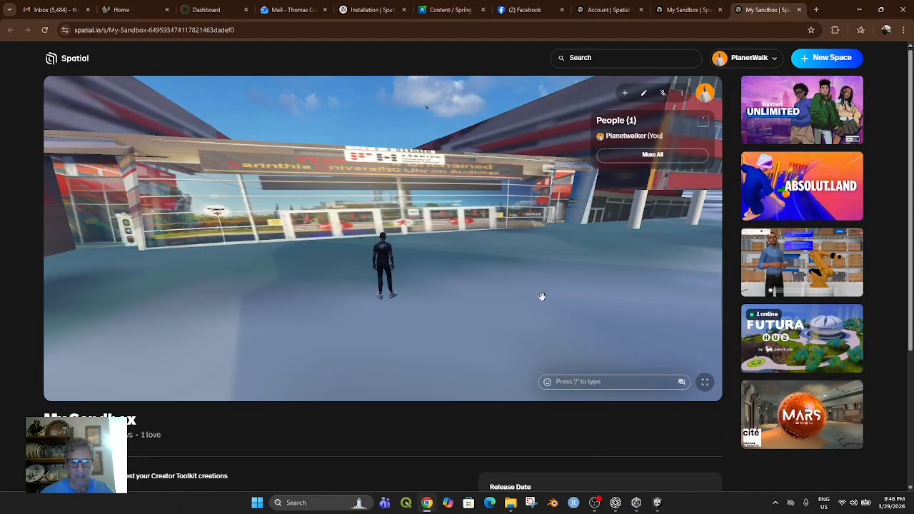
# - Run the avatar across the ground in front of the university entrance and look around the building from both sides
pyautogui.moveTo(426, 324); pyautogui.dragTo(542, 312)
pyautogui.moveTo(494, 293); pyautogui.dragTo(678, 309)
pyautogui.moveTo(464, 325); pyautogui.dragTo(5, 357)
pyautogui.press('w')
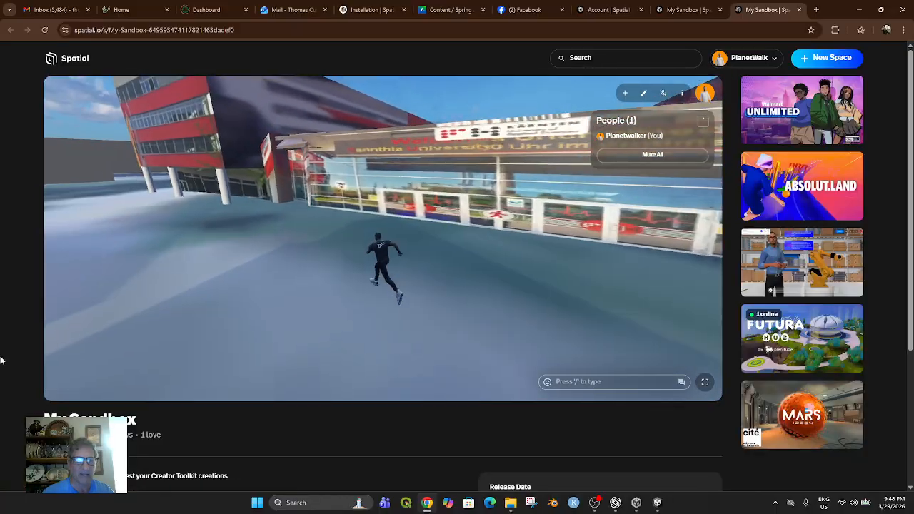
pyautogui.press('w')
pyautogui.moveTo(489, 274); pyautogui.dragTo(536, 275)
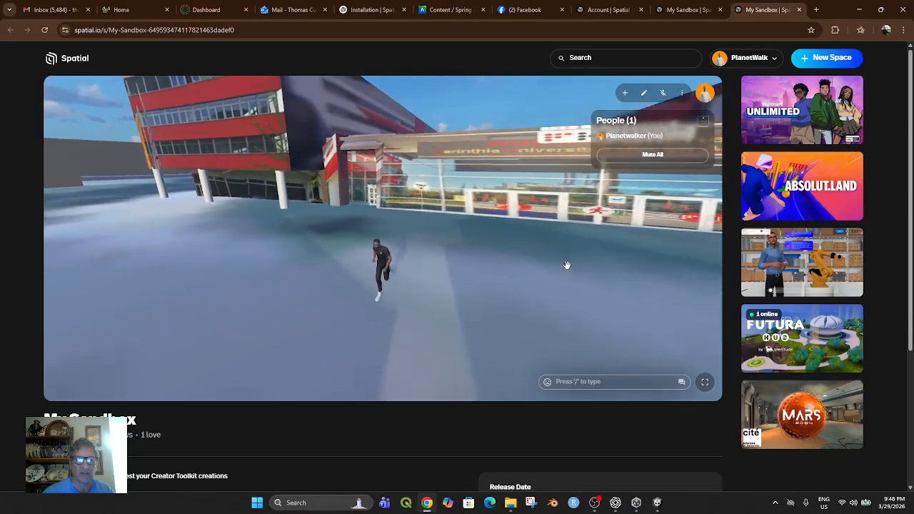
pyautogui.moveTo(406, 266); pyautogui.dragTo(516, 278)
pyautogui.press('w')
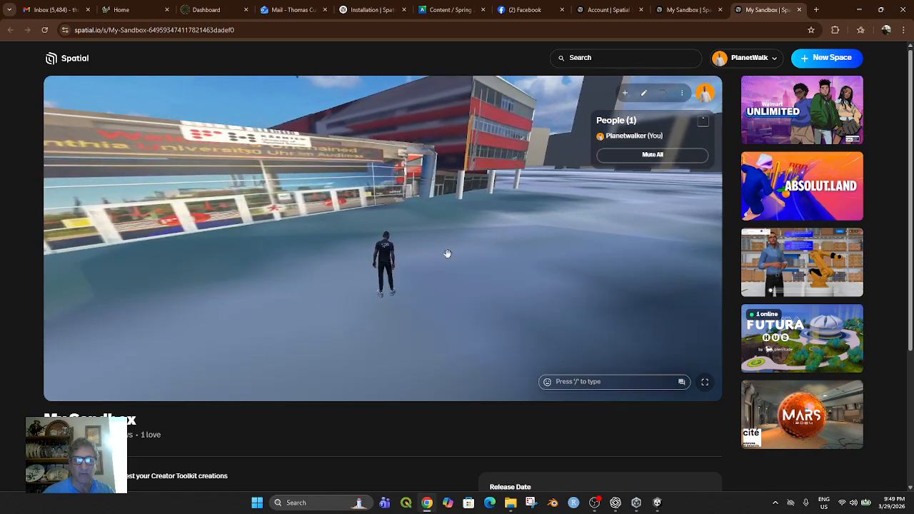